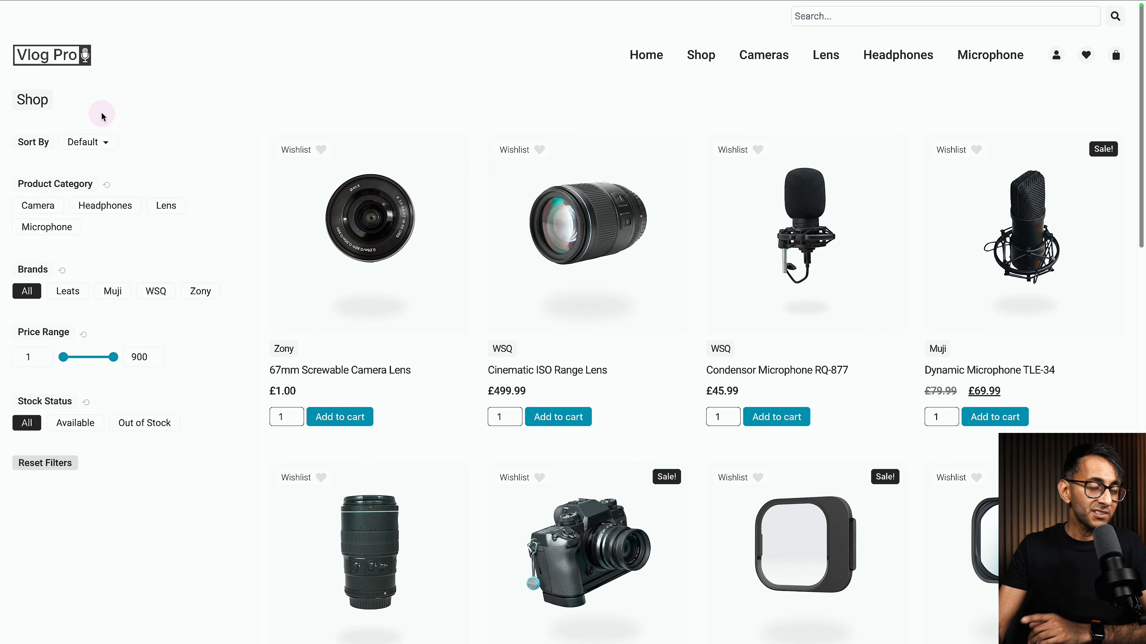
- Sort the shop's products by Price: Low to High, and re-sort them with Sort A–Z
left_click(94, 142)
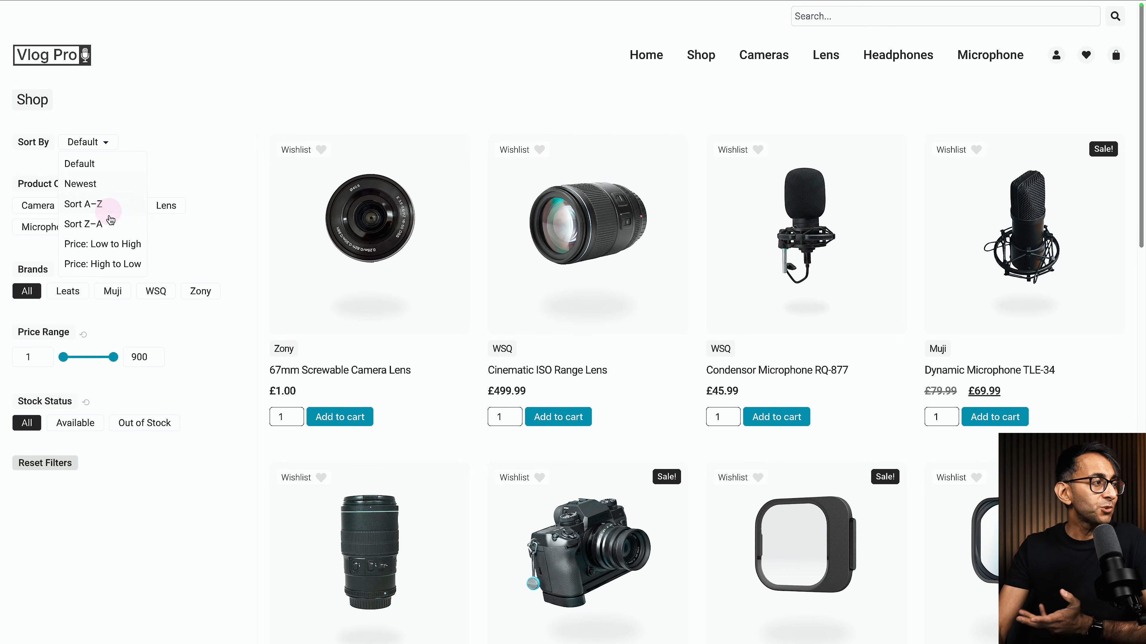
left_click(119, 248)
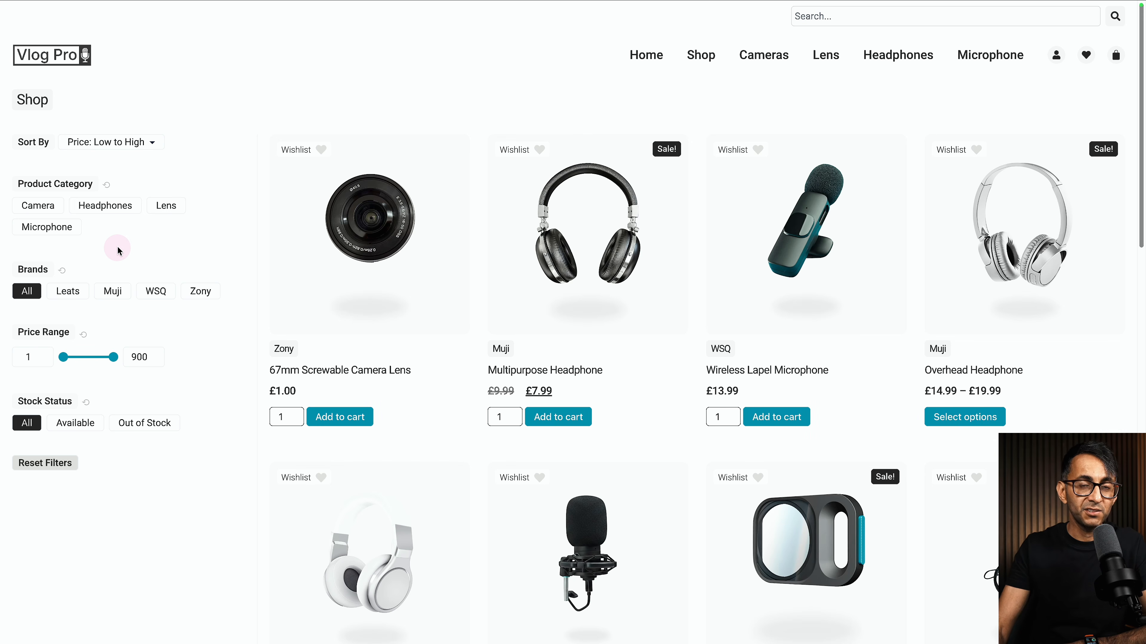
left_click(111, 143)
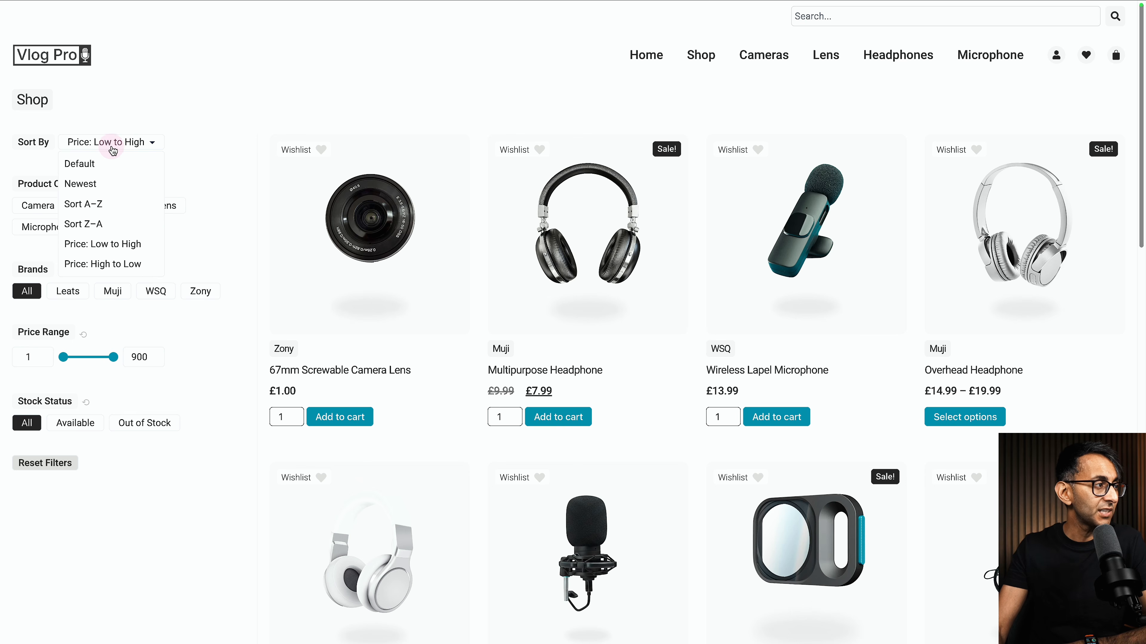
left_click(112, 205)
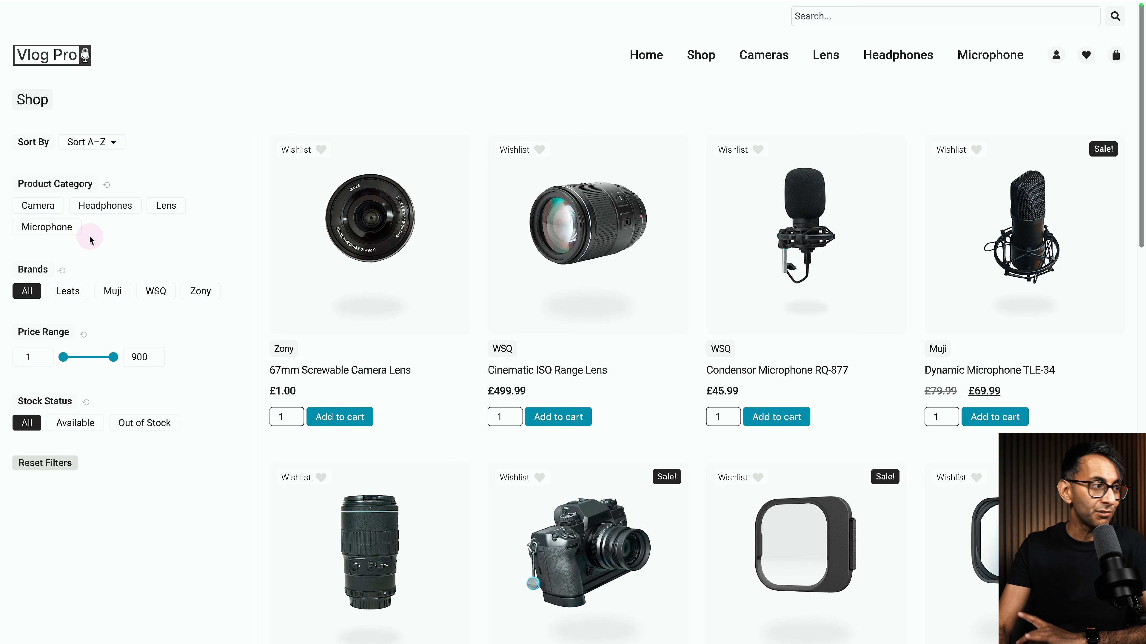
- Filter the shop to Headphones and the Wireless Headphones sub category, and reset the sub category and all filters
left_click(108, 213)
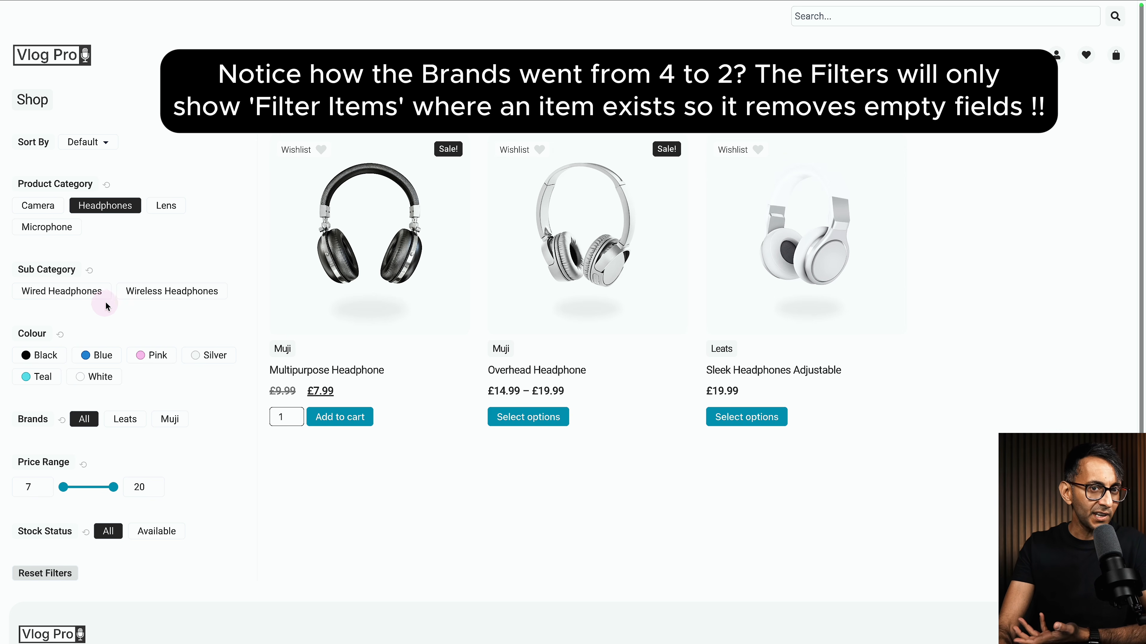
left_click(137, 292)
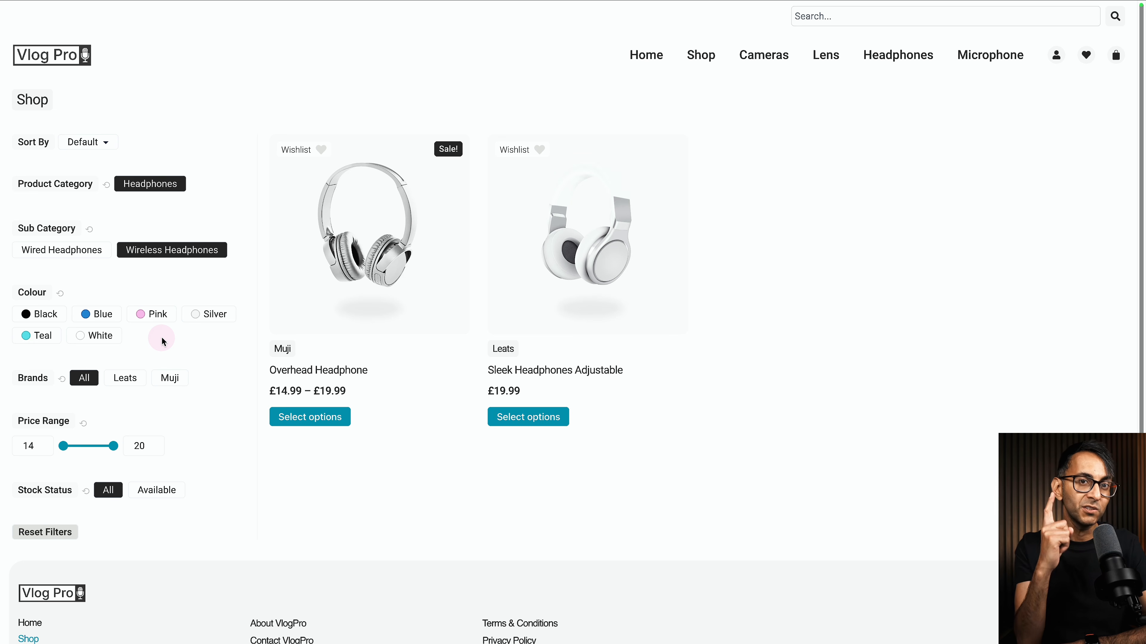
left_click(90, 234)
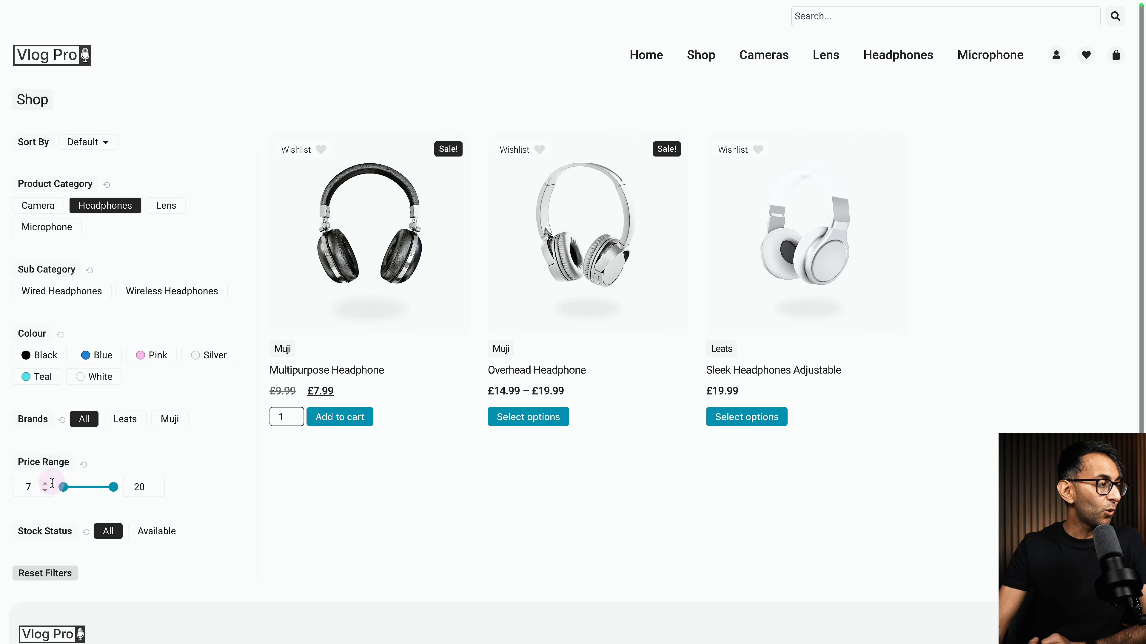
left_click(61, 573)
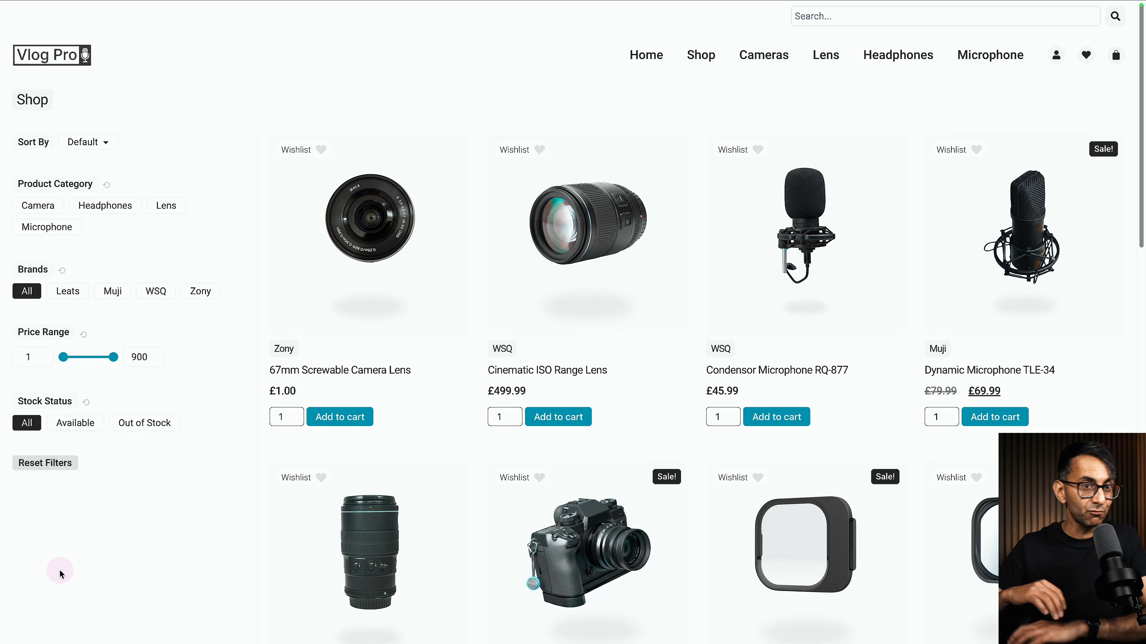
- Filter the products by the Zony brand and lower the upper limit of the price range
left_click(198, 294)
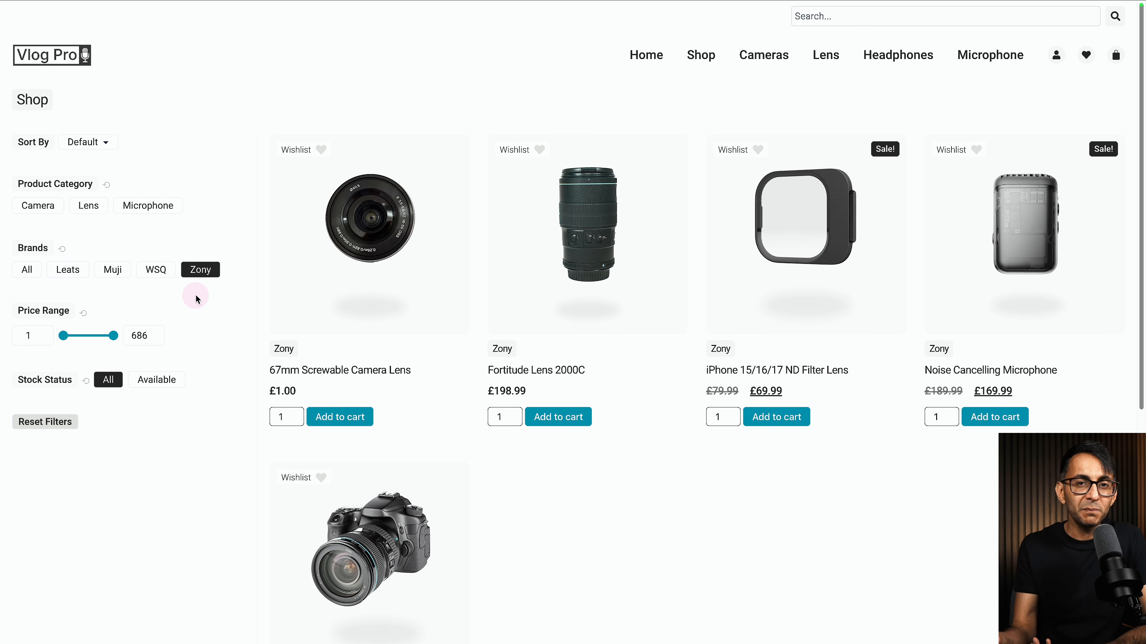
left_click_drag(114, 336, 84, 338)
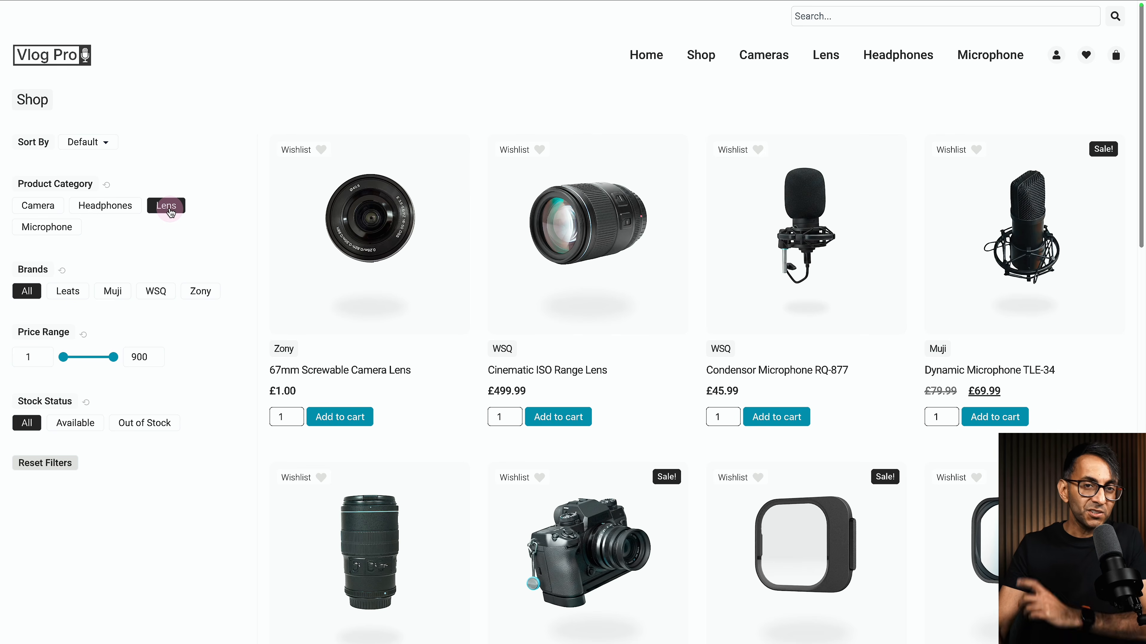
- Filter the products to the Lens category and try its sub category and lens type filters
left_click(169, 211)
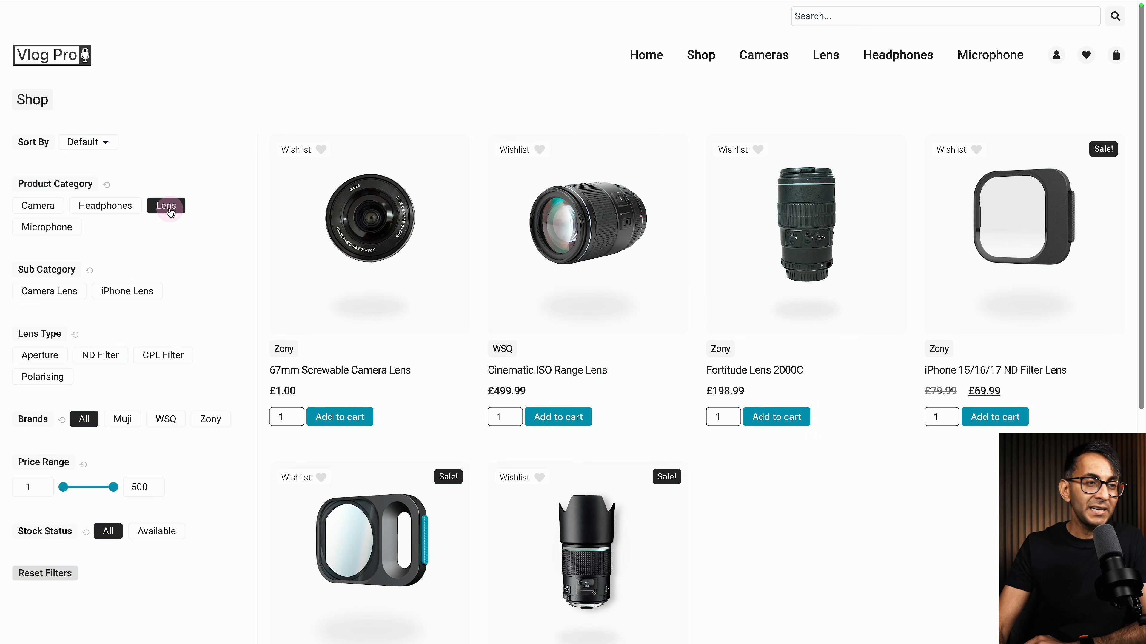
left_click(74, 301)
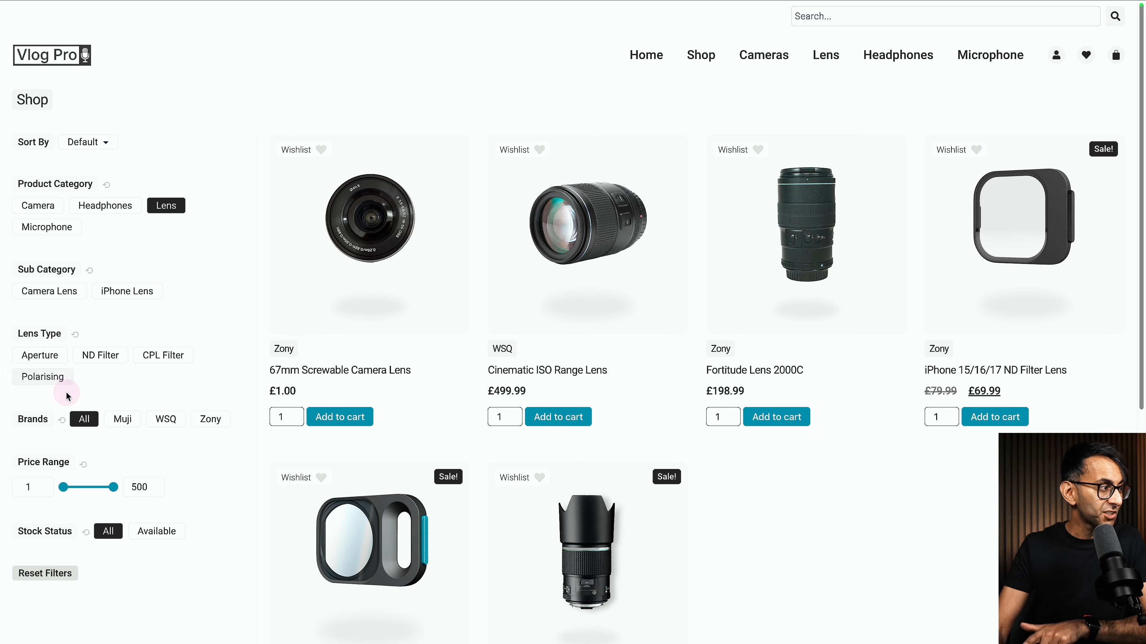
left_click(147, 367)
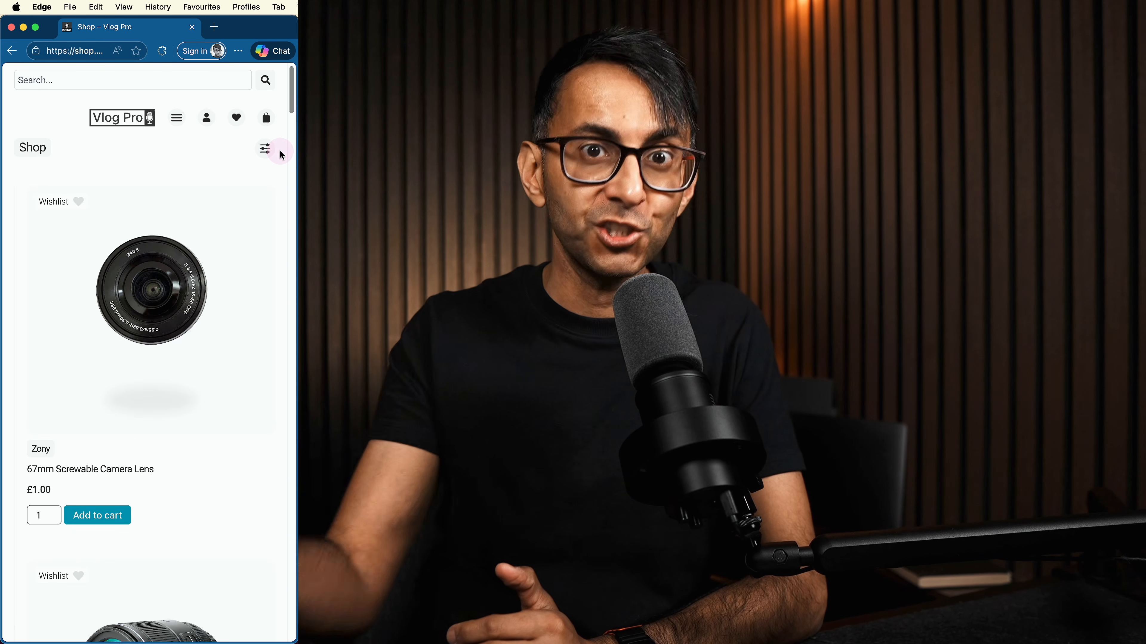
- Filter the mobile shop view to the Headphones category and return to the product list
left_click(262, 151)
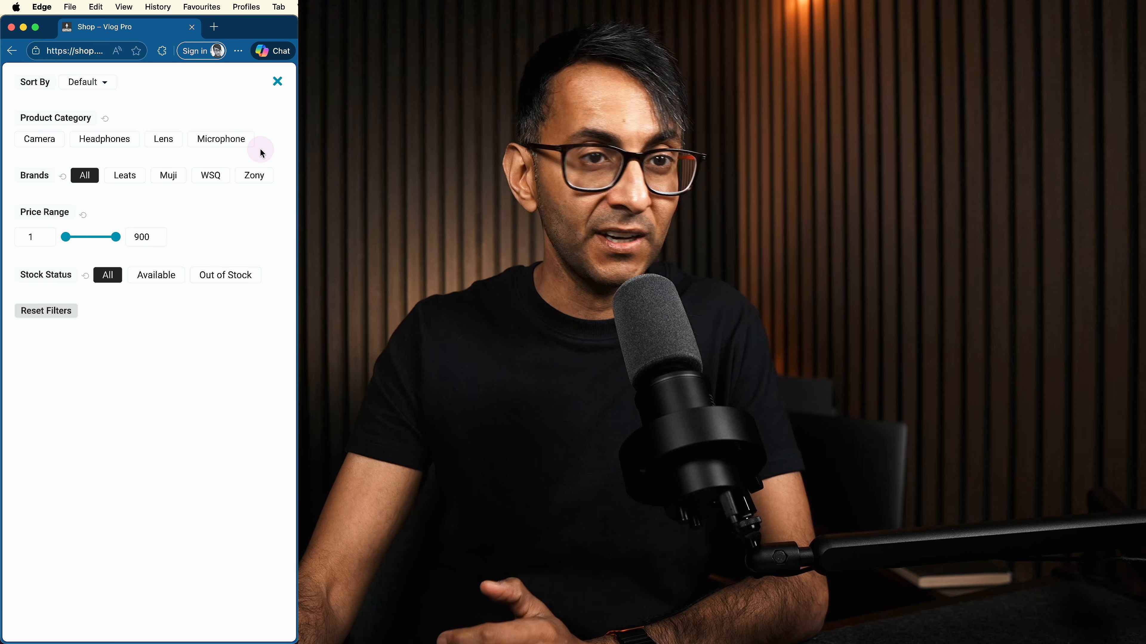
left_click(120, 149)
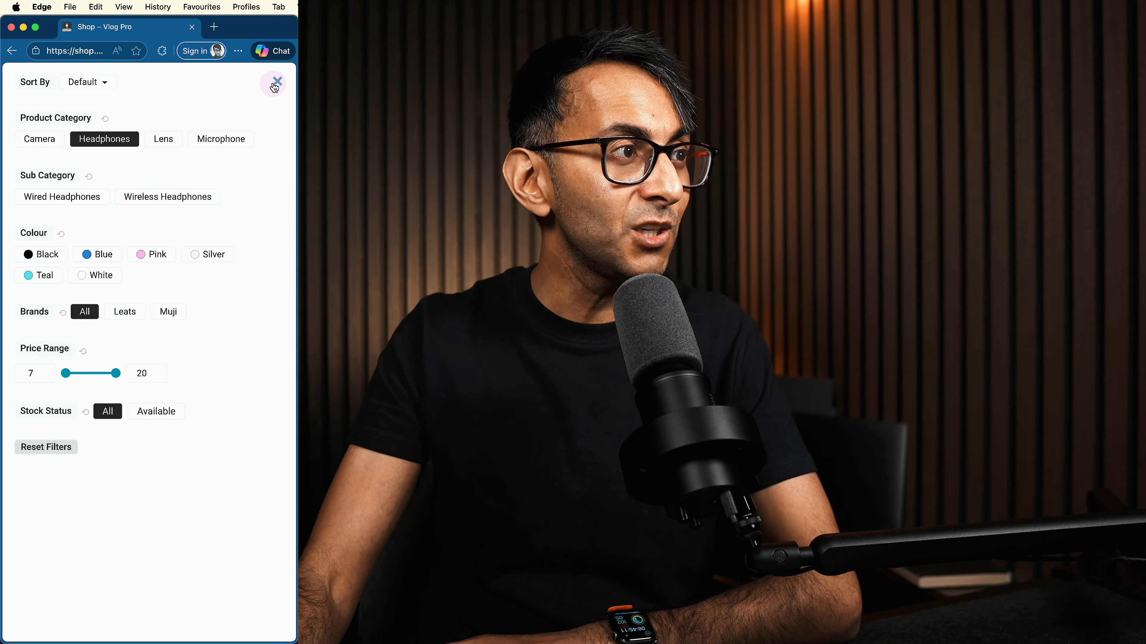
left_click(275, 86)
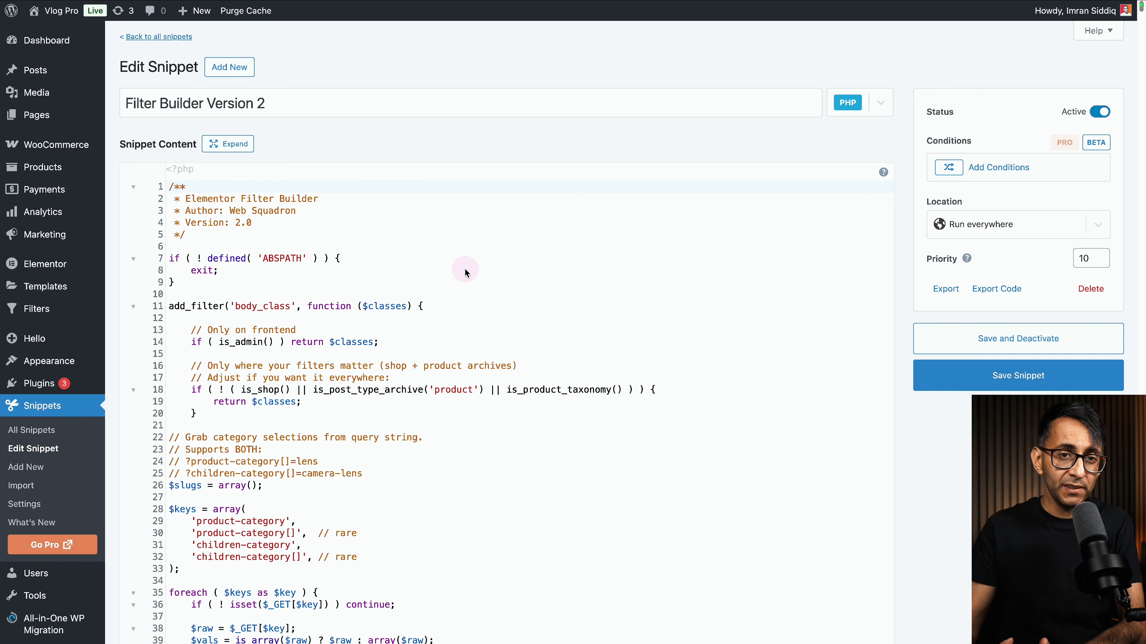
- View the snippet import page and examine the settings of the existing filters in the Elementor Filter Builder
left_click(33, 488)
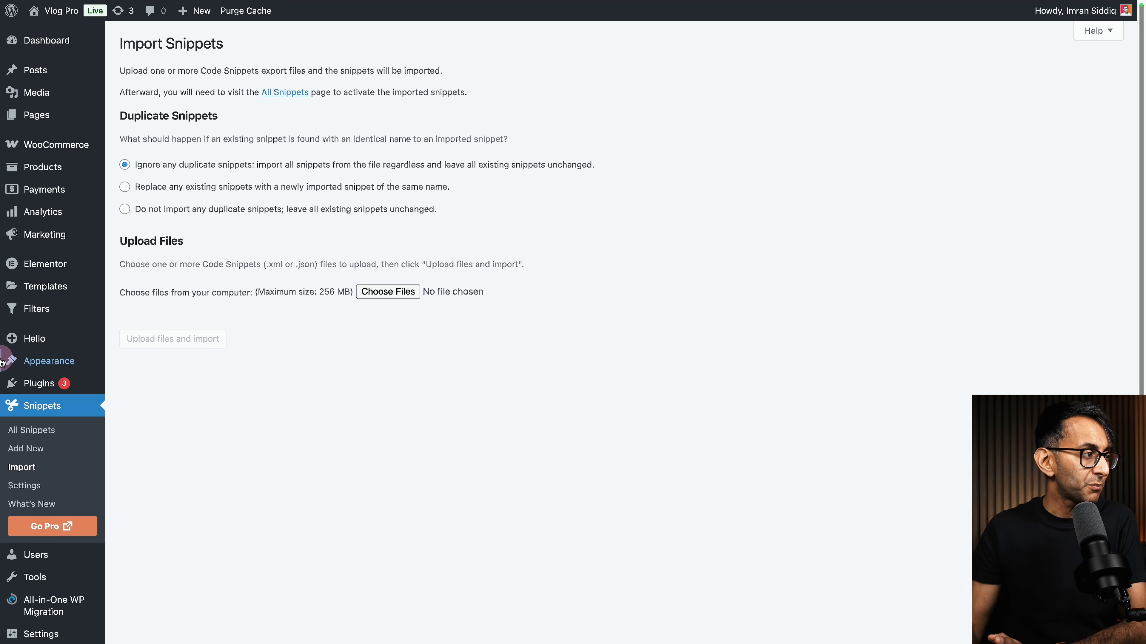
left_click(49, 309)
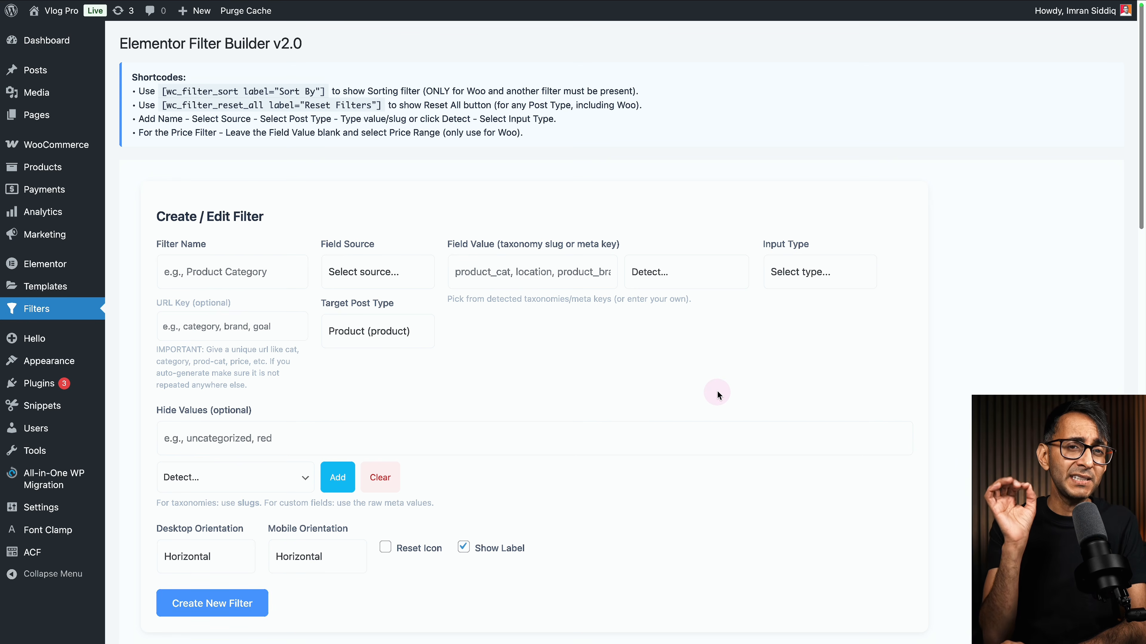
scroll(617, 385, "down", 15)
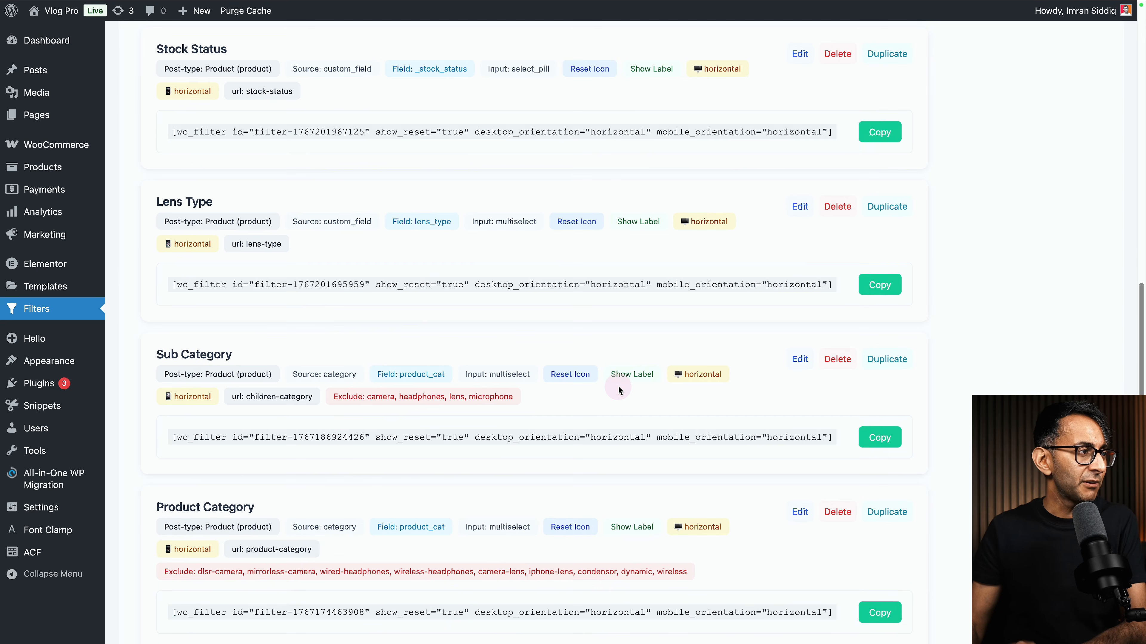
scroll(618, 389, "down", 4)
scroll(618, 389, "up", 2)
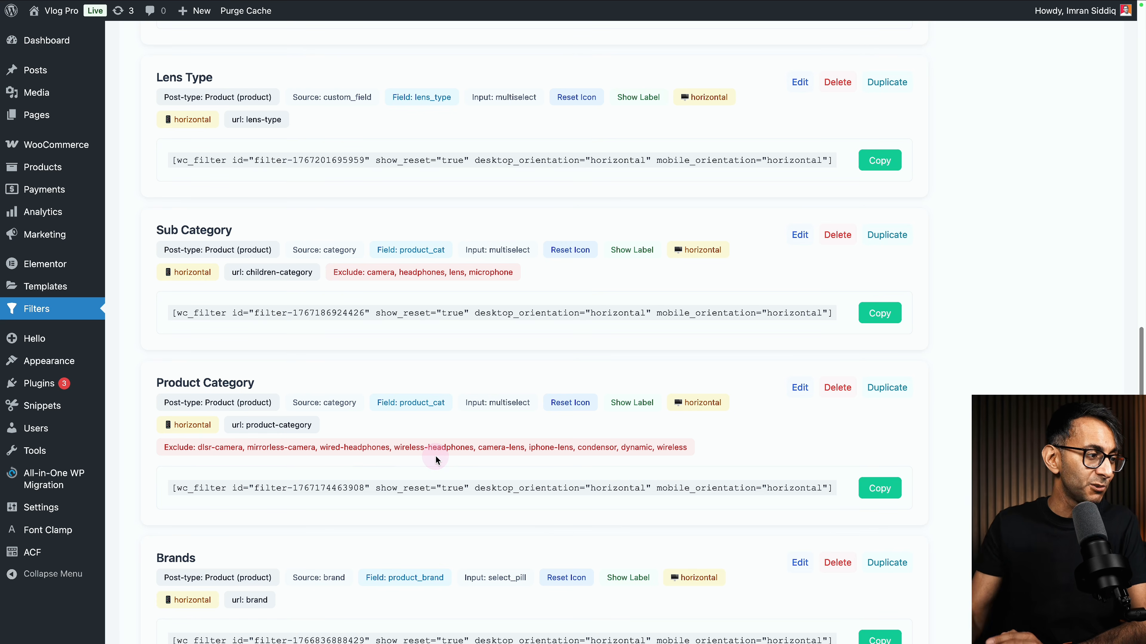
scroll(435, 455, "down", 5)
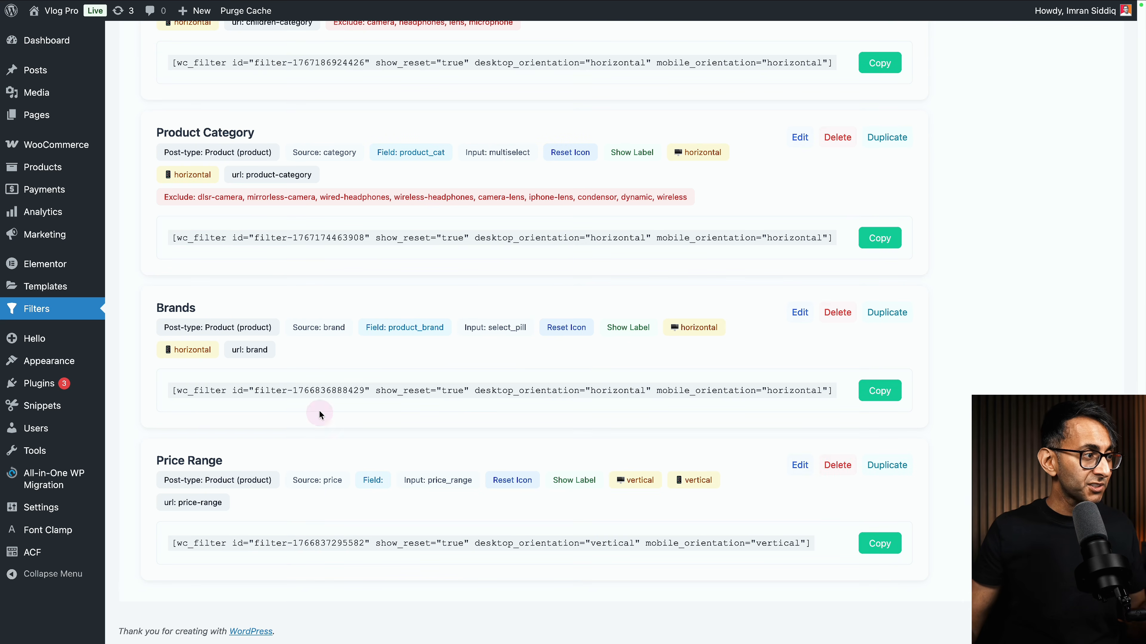
scroll(293, 253, "up", 3)
scroll(297, 217, "up", 2)
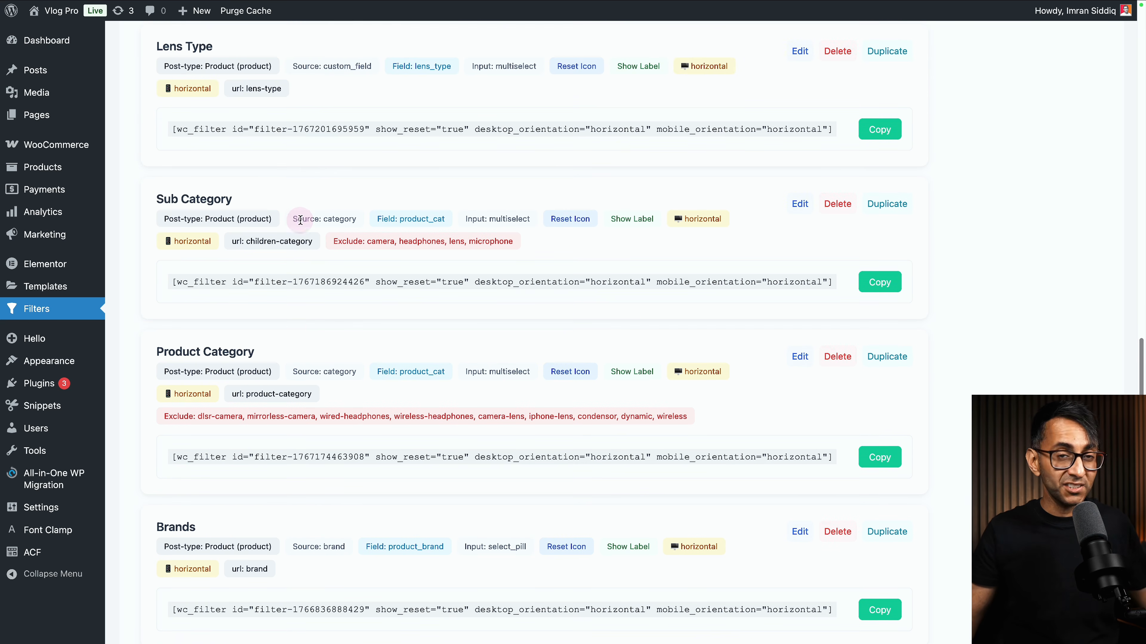
scroll(298, 225, "up", 4)
scroll(292, 266, "up", 6)
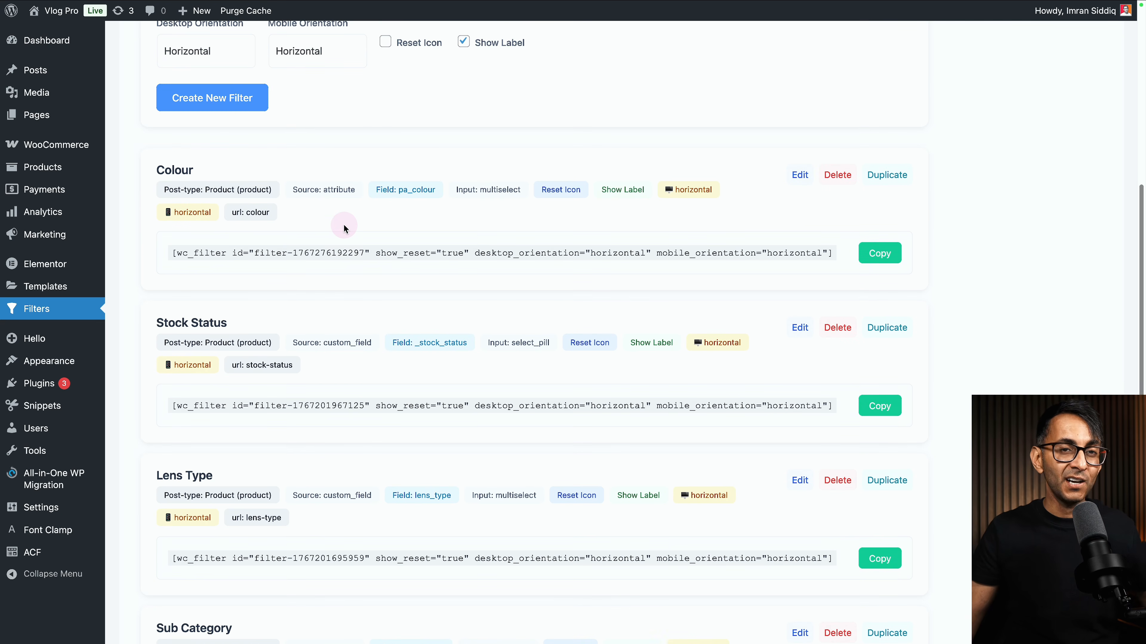
scroll(343, 227, "up", 12)
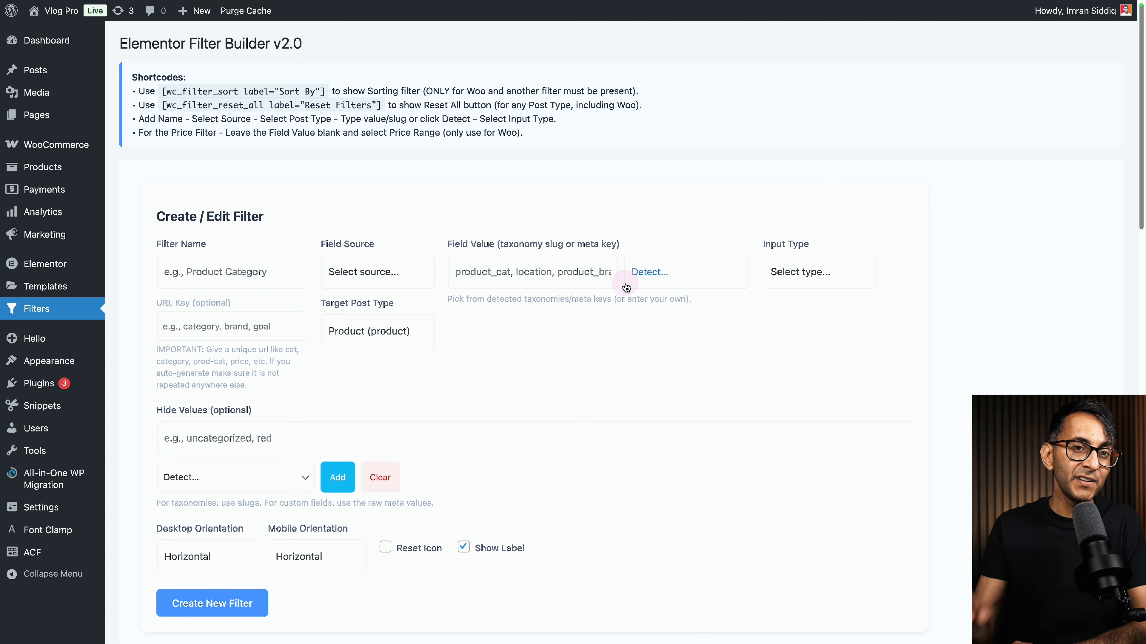
- Name the new filter Product Category and give it the URL key product-cat
left_click(239, 274)
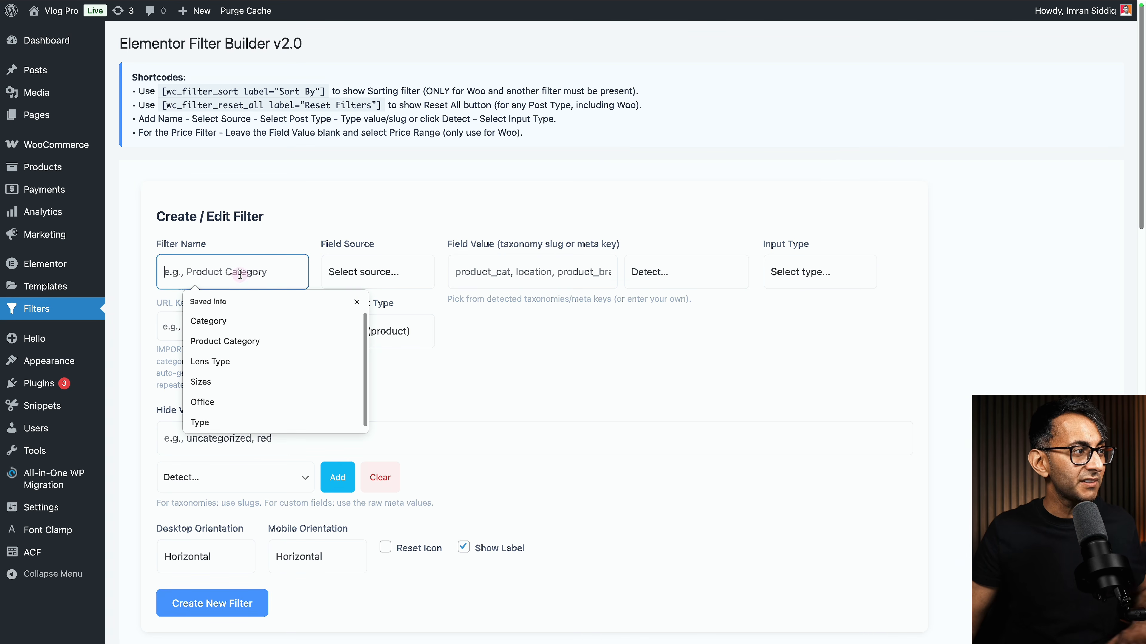
left_click(254, 338)
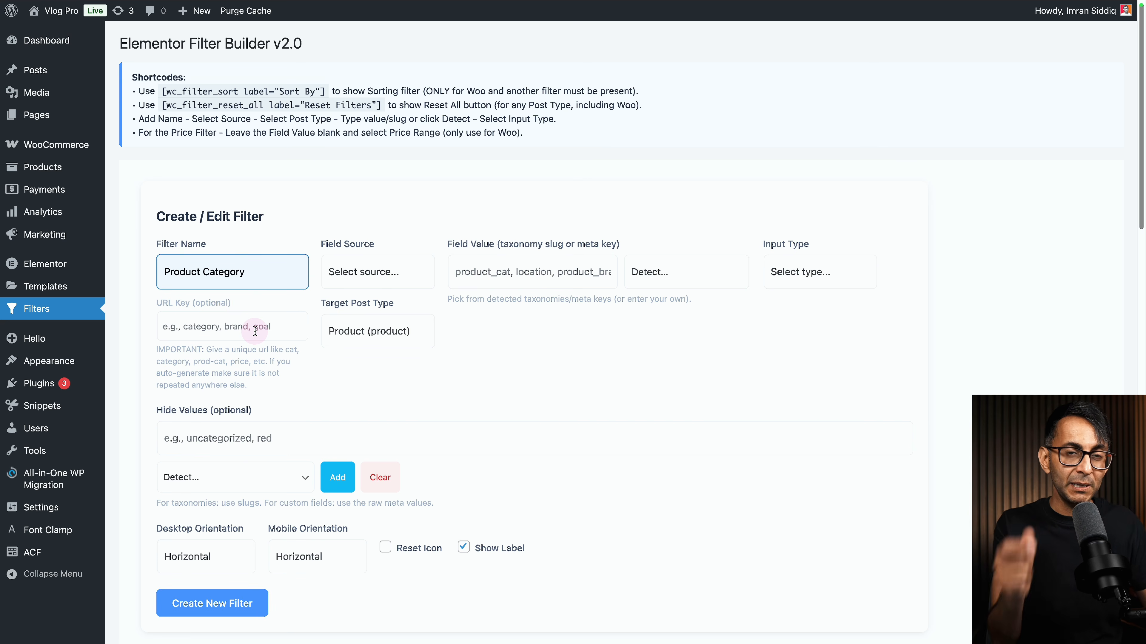
left_click(255, 331)
left_click(217, 433)
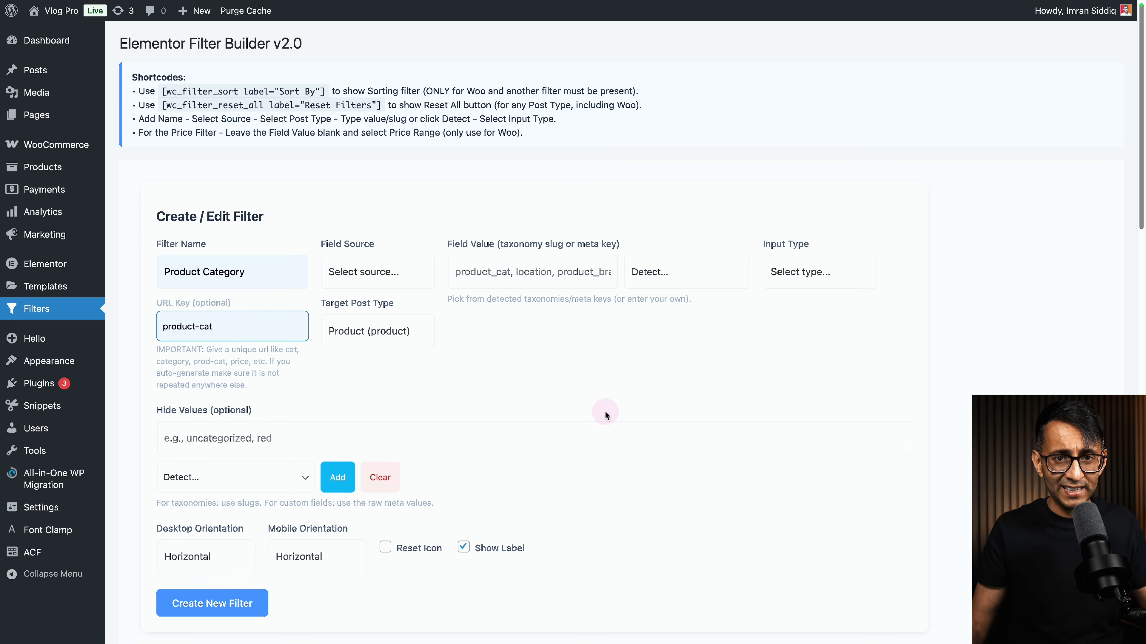
- Set the filter's field source to Category with Product (product) as the target post type
left_click(388, 272)
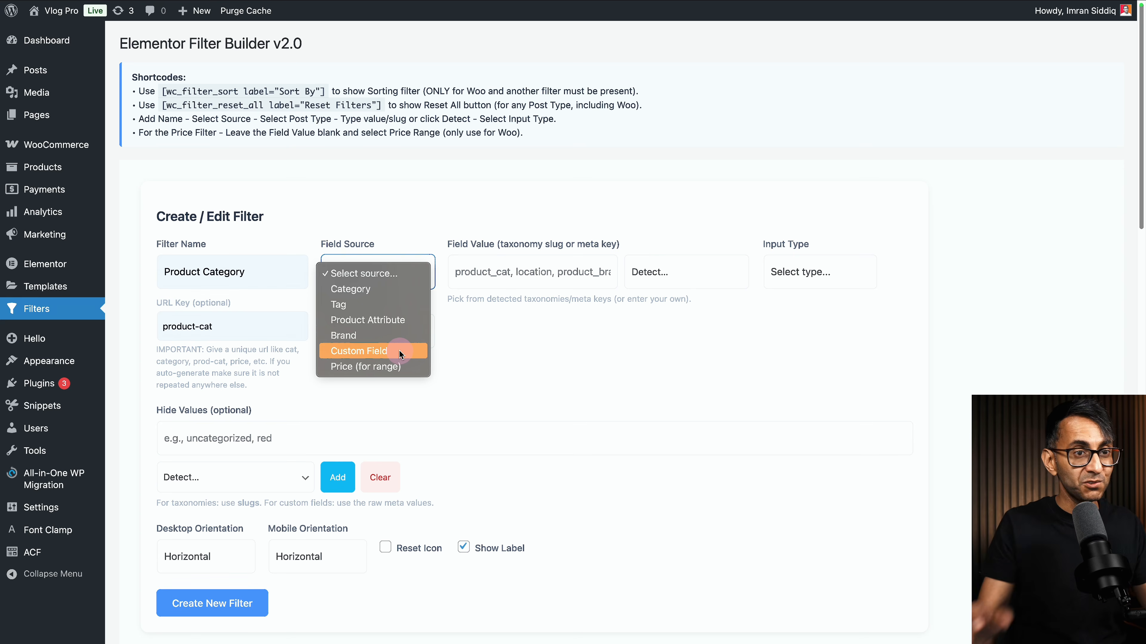
left_click(382, 287)
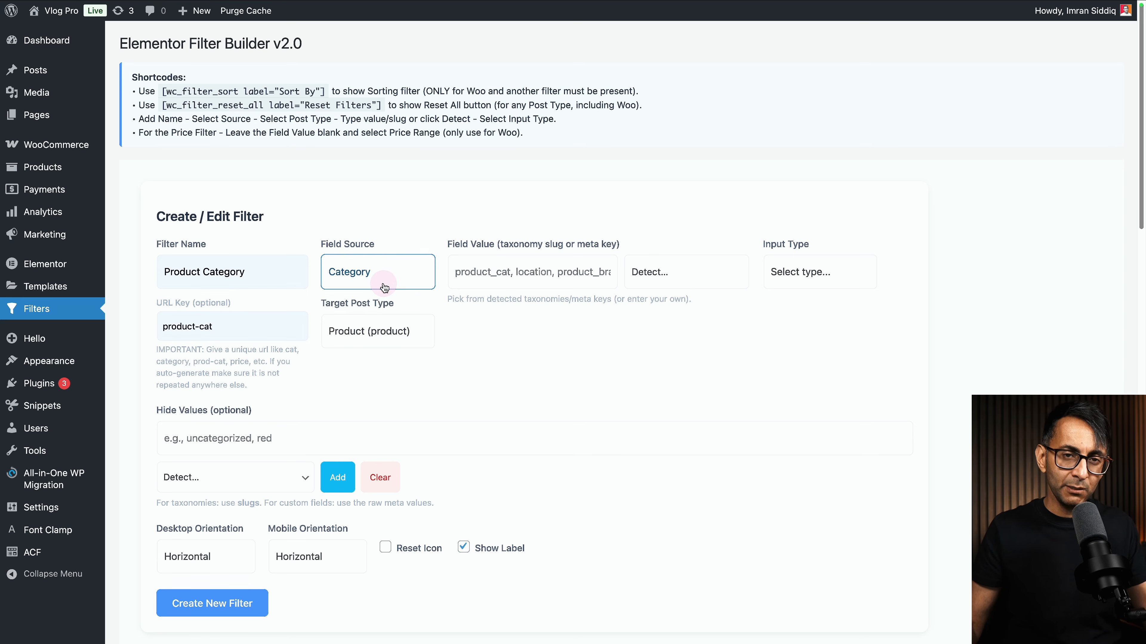
left_click(371, 334)
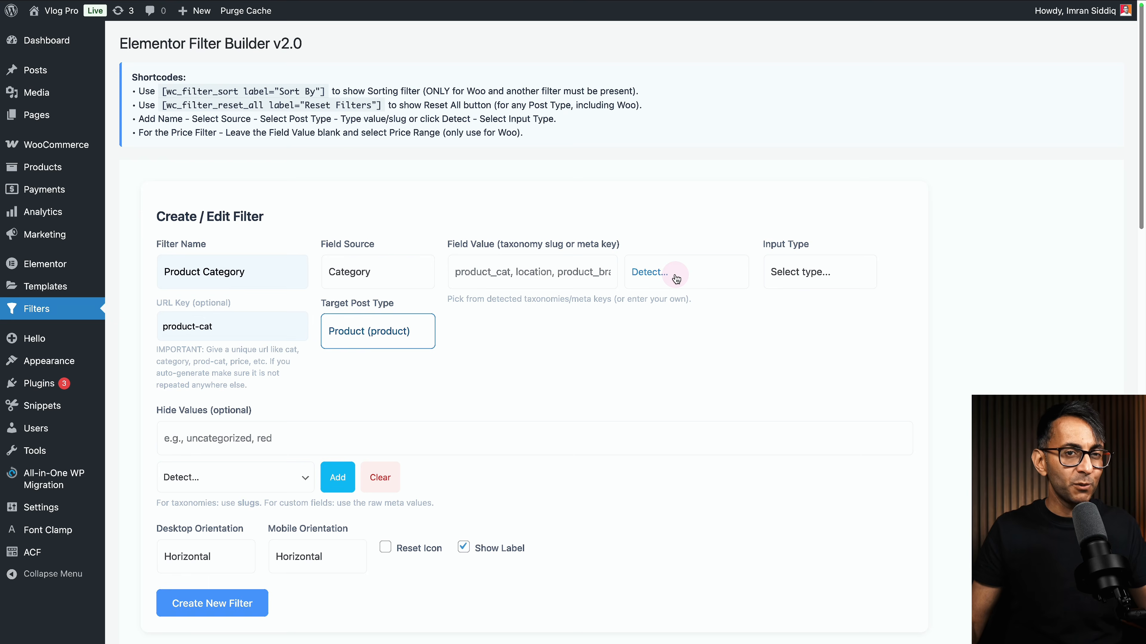
- Set the filter's field value to Category (product_cat) and its input type to Multi-Select
left_click(676, 278)
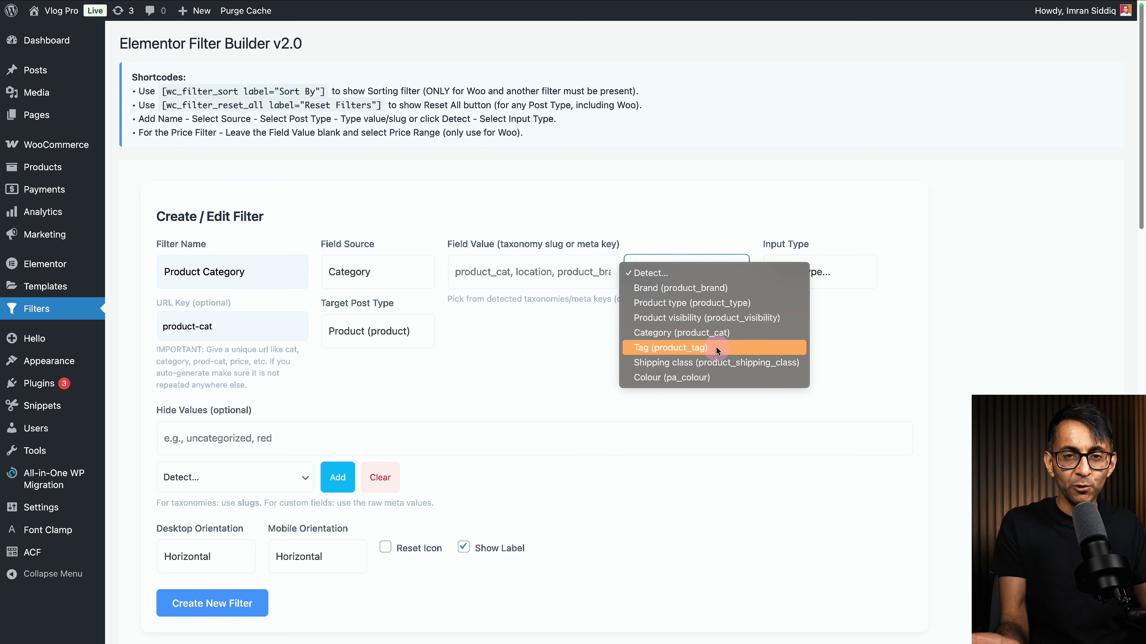
left_click(716, 334)
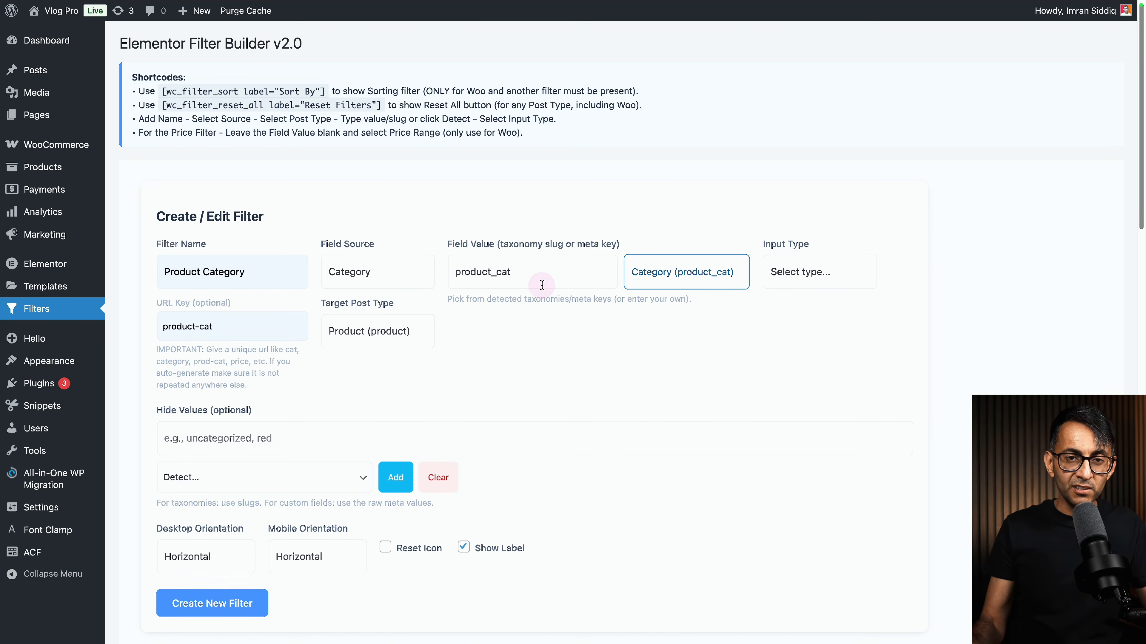
left_click(658, 274)
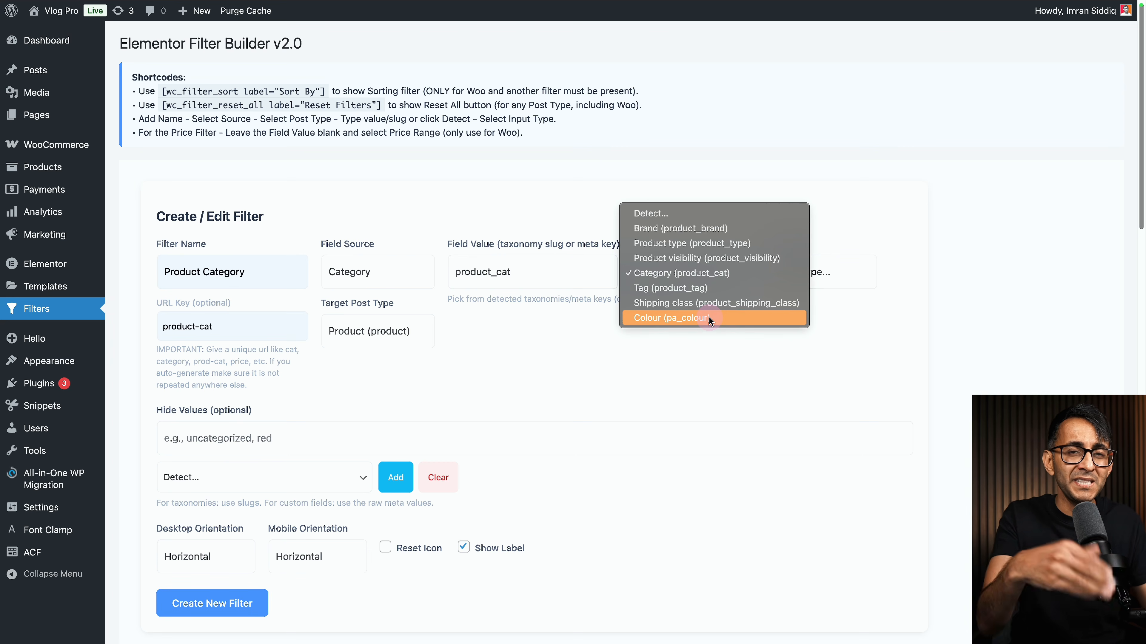
left_click(828, 274)
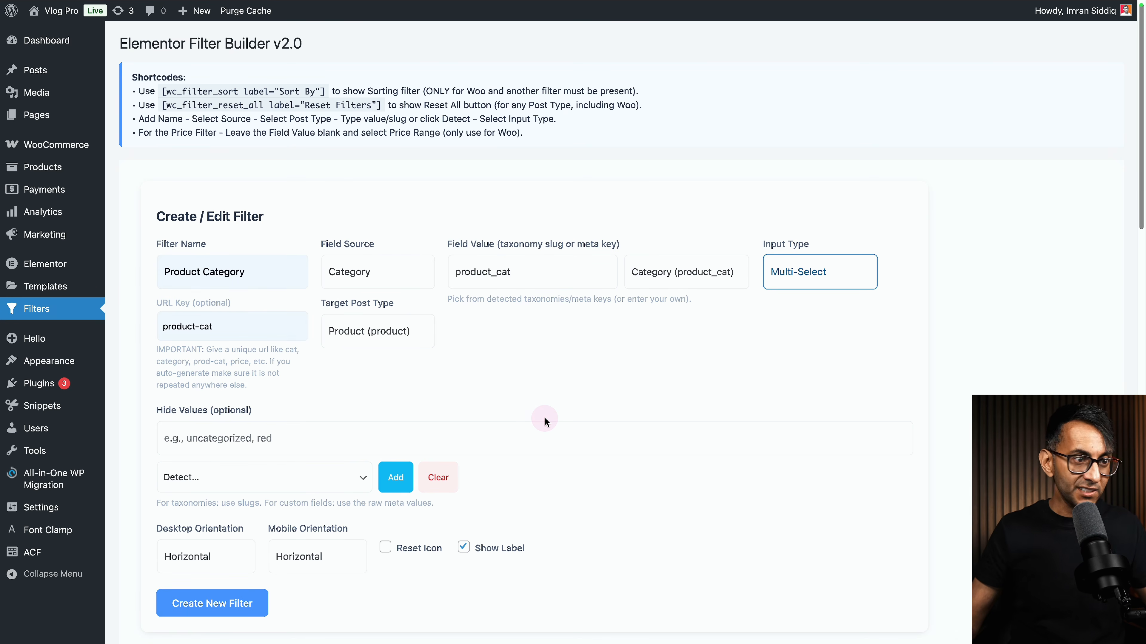
- Add the detected categories dlsr-camera and camera to the new filter's hidden values
left_click(333, 480)
scroll(274, 528, "down", 2)
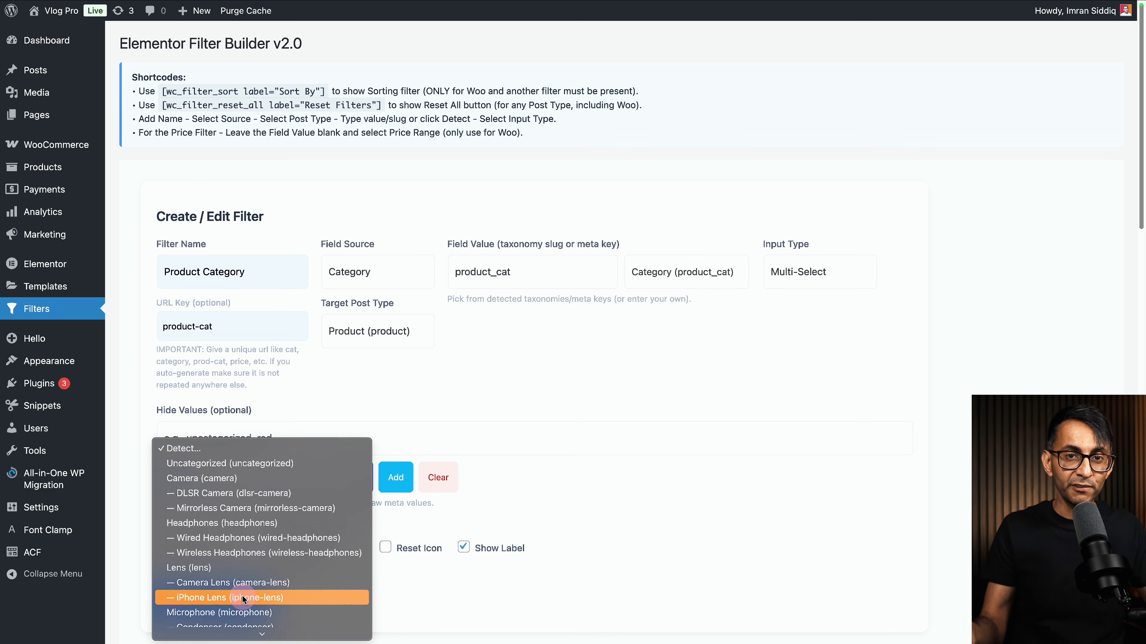
left_click(244, 498)
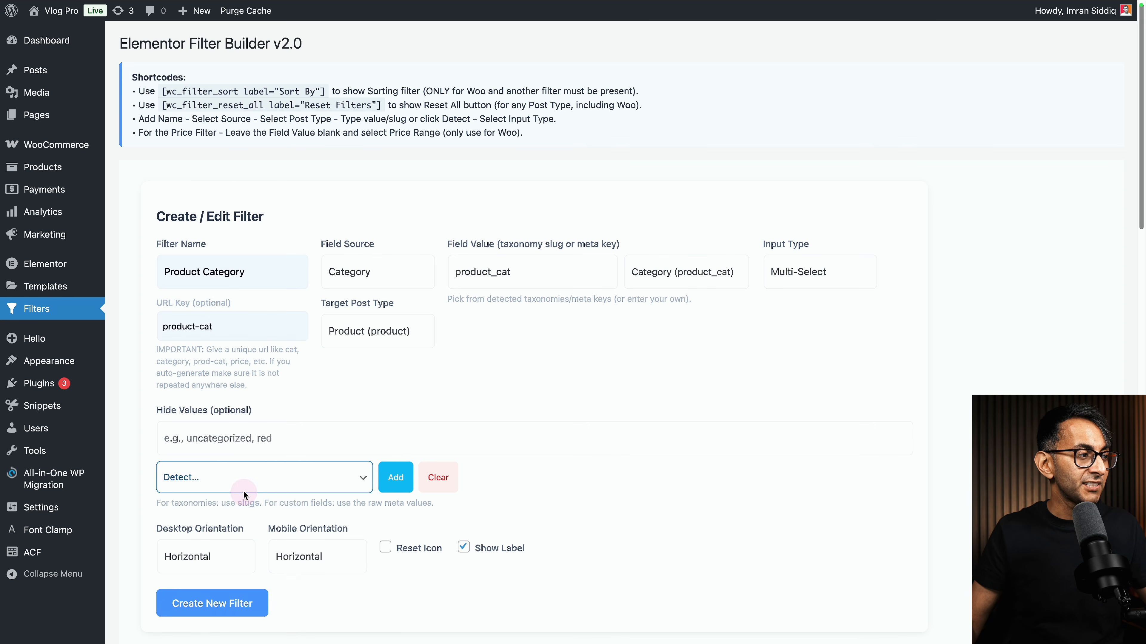
left_click(393, 487)
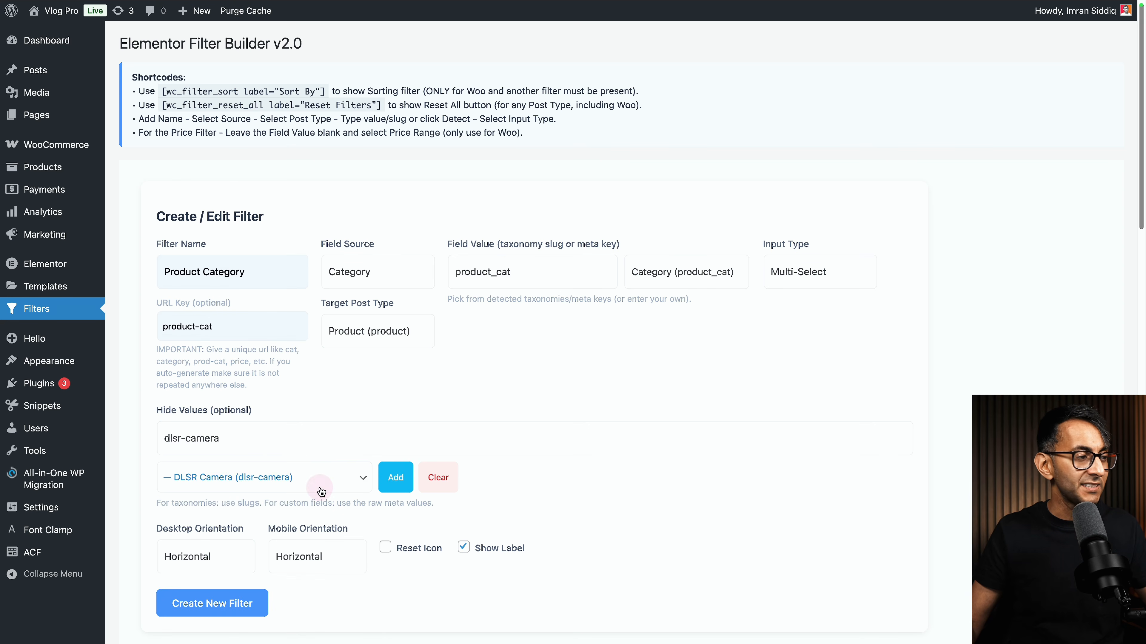
left_click(325, 479)
left_click(236, 463)
left_click(395, 477)
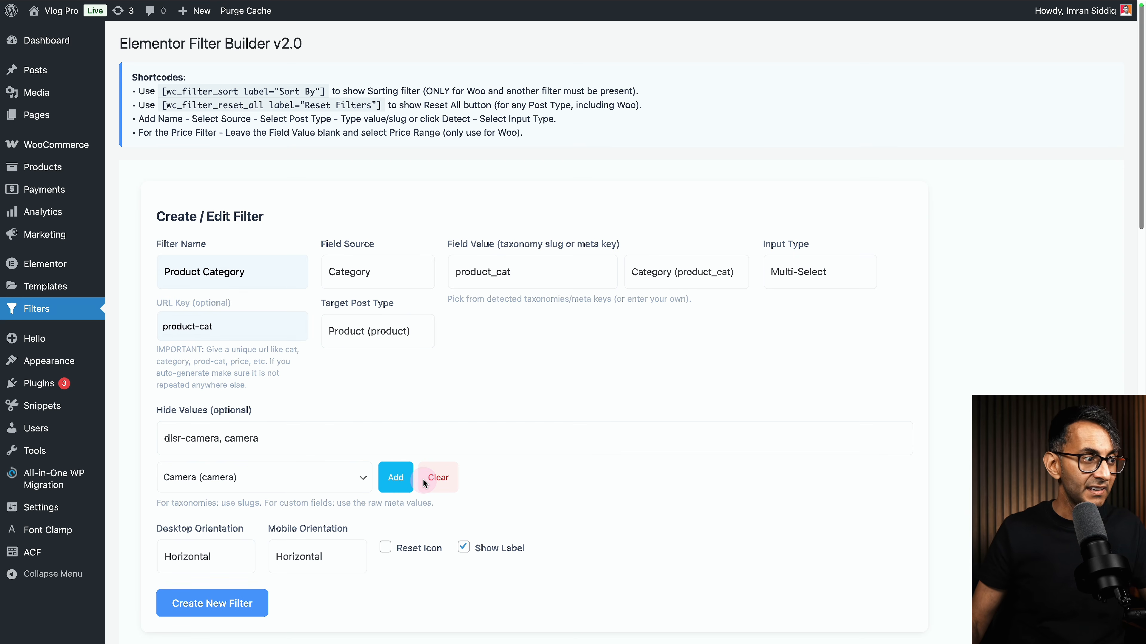
- Clear the hidden values, enter camera as the only hidden value, and delete it again
left_click(438, 477)
left_click(283, 441)
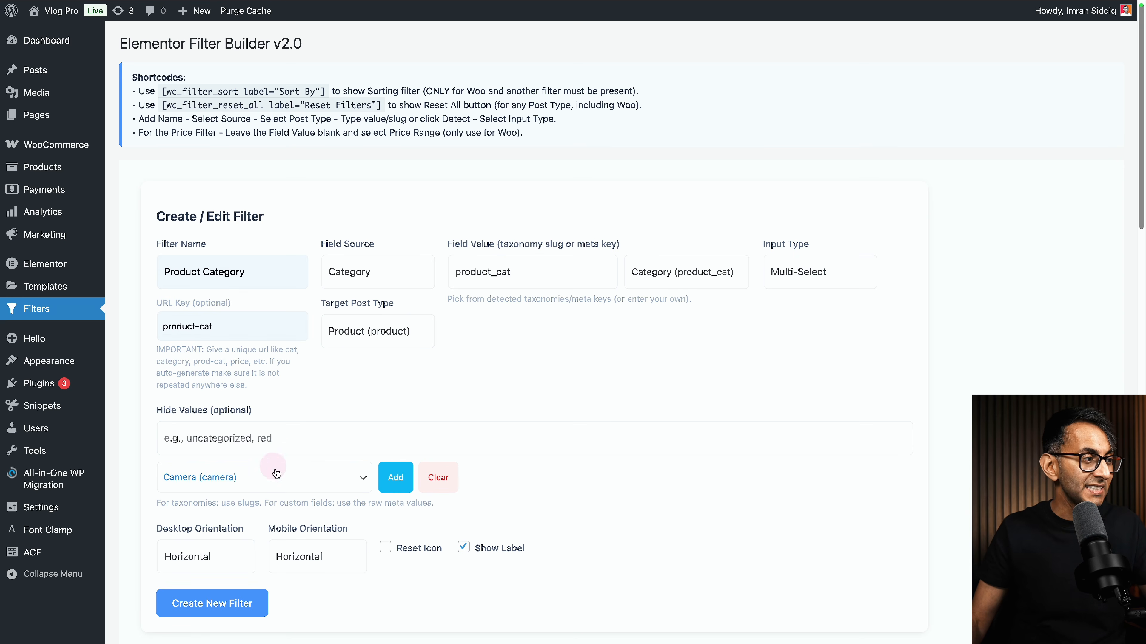
left_click(227, 476)
left_click(224, 477)
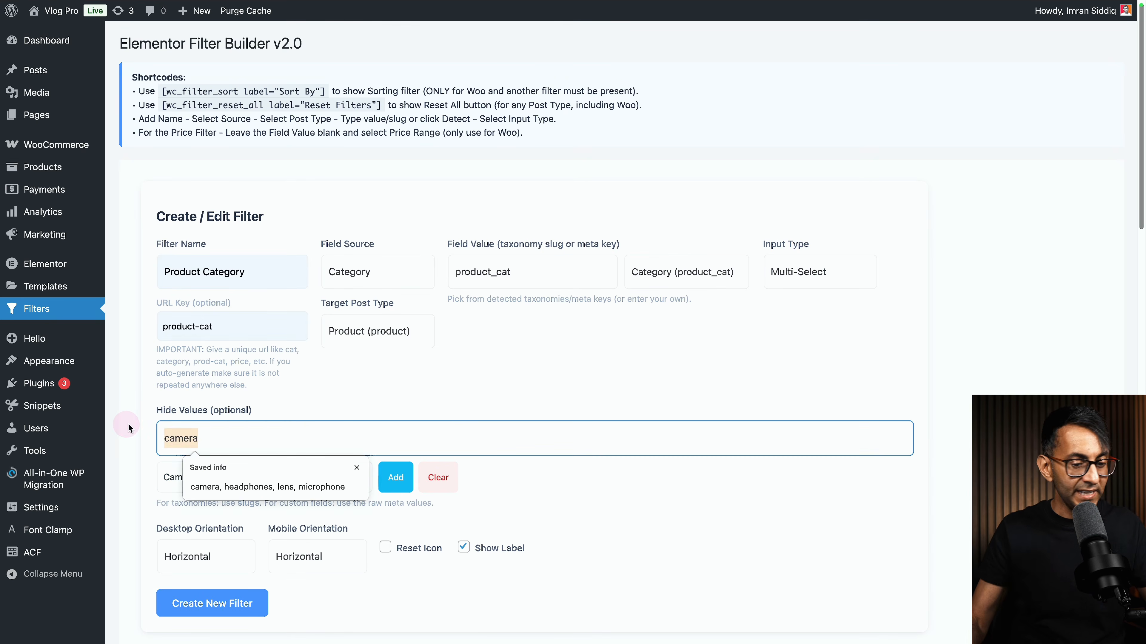
key("BackSpace")
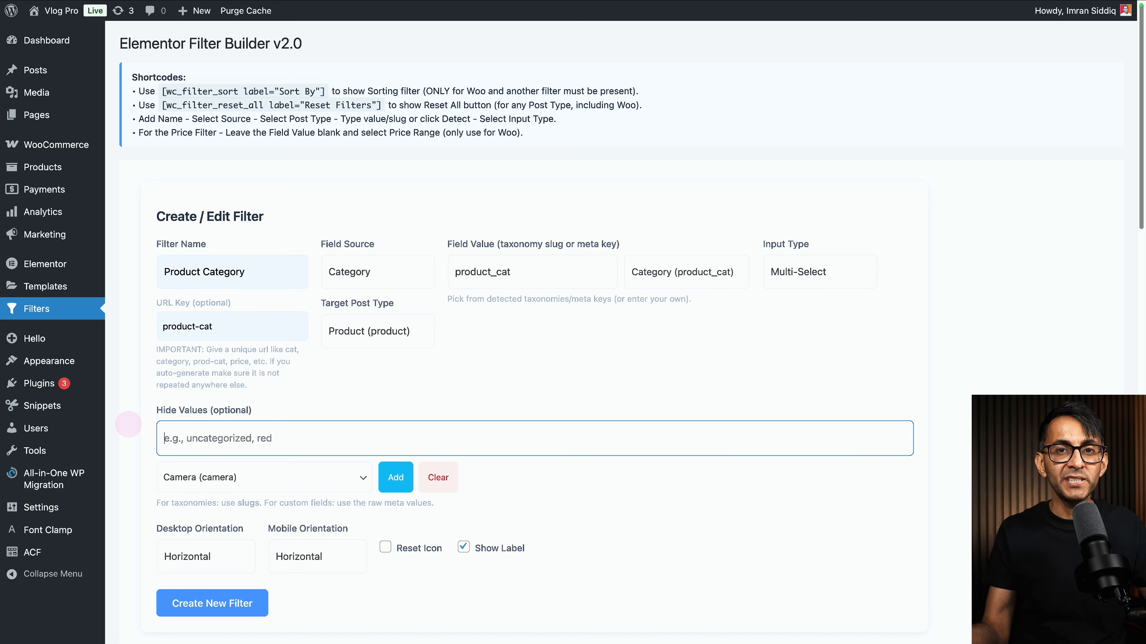
left_click(826, 536)
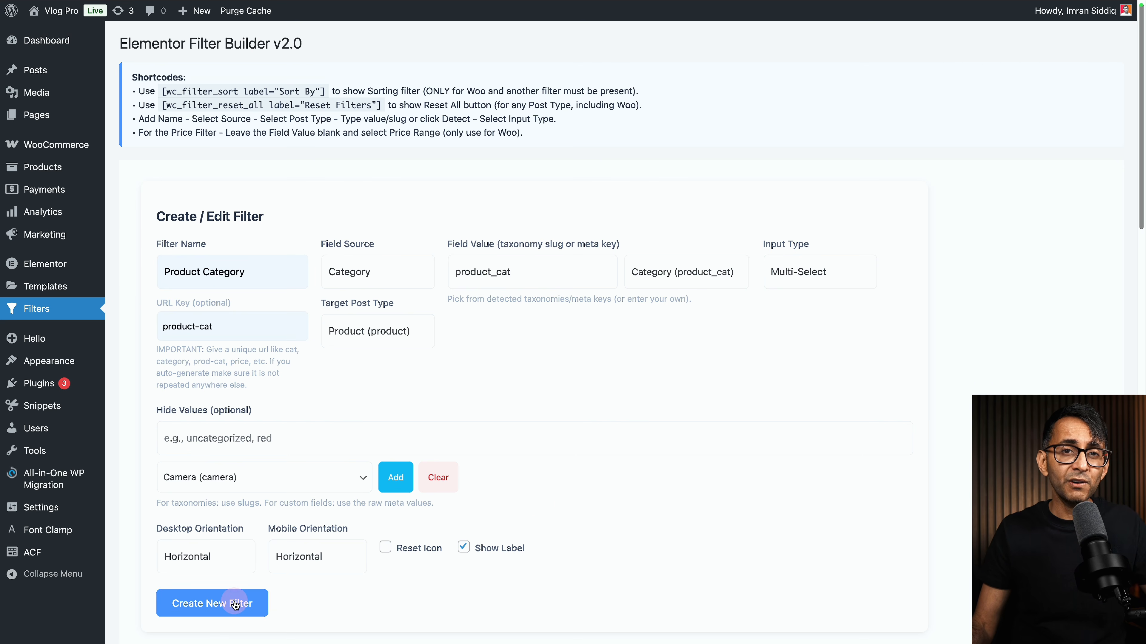
- Look through the existing filters and open the saved Product Category filter for editing to review its hidden values
scroll(578, 488, "down", 15)
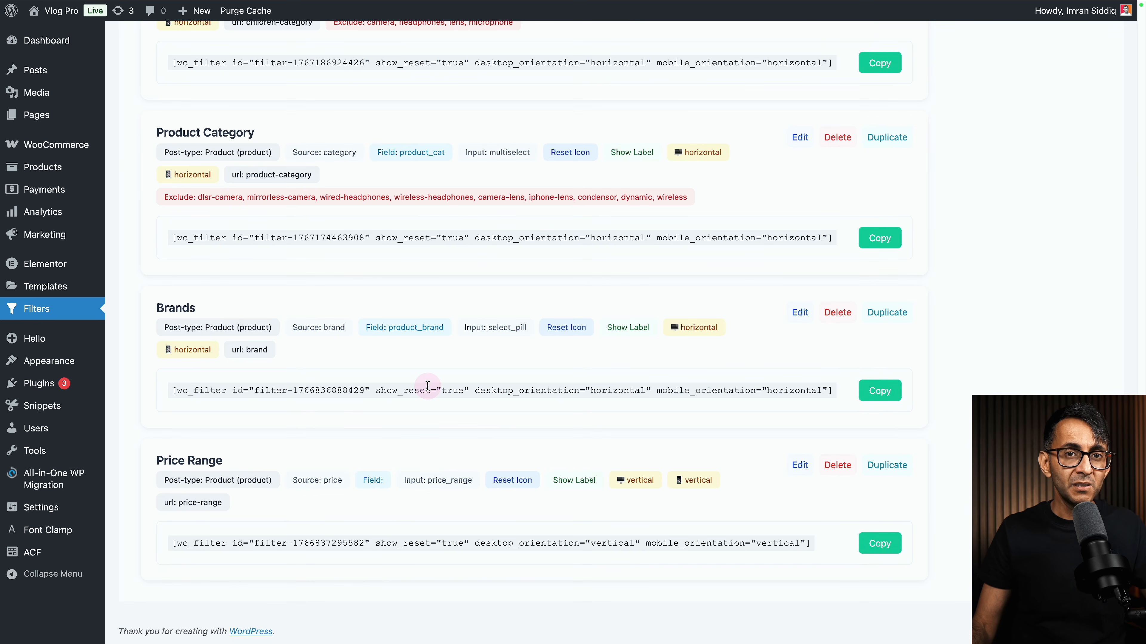
scroll(427, 385, "up", 5)
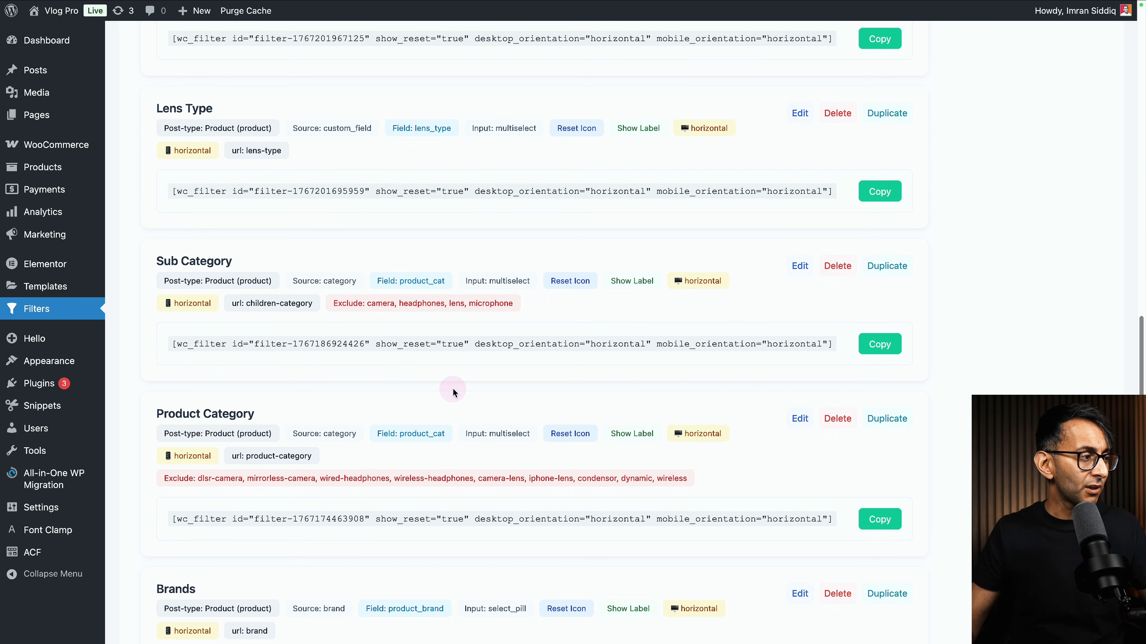
scroll(288, 418, "down", 2)
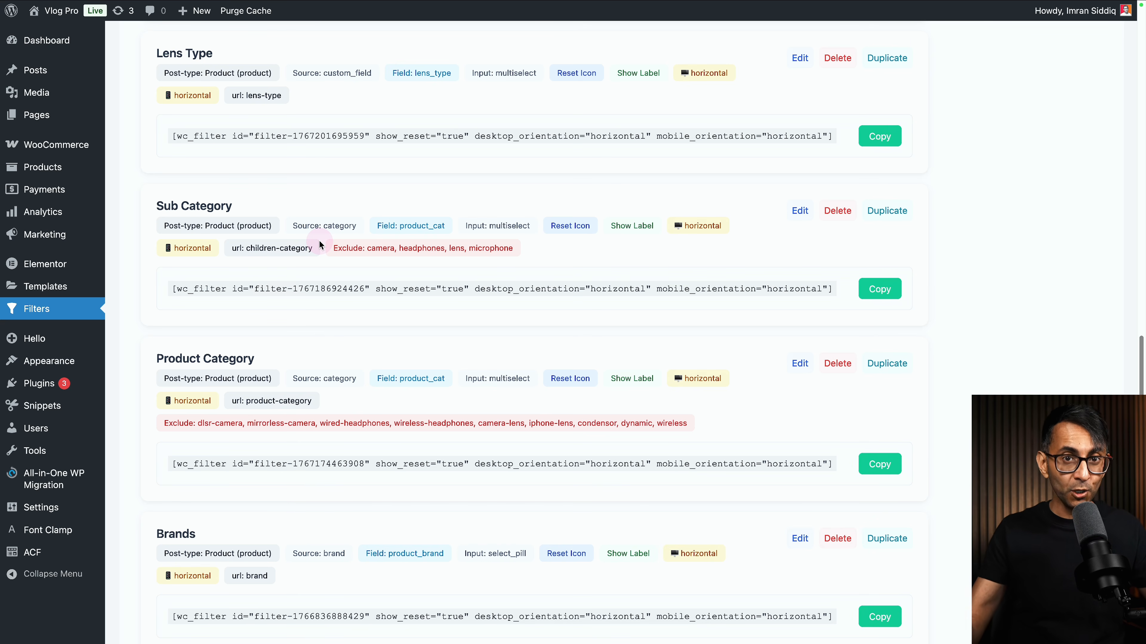
left_click(800, 364)
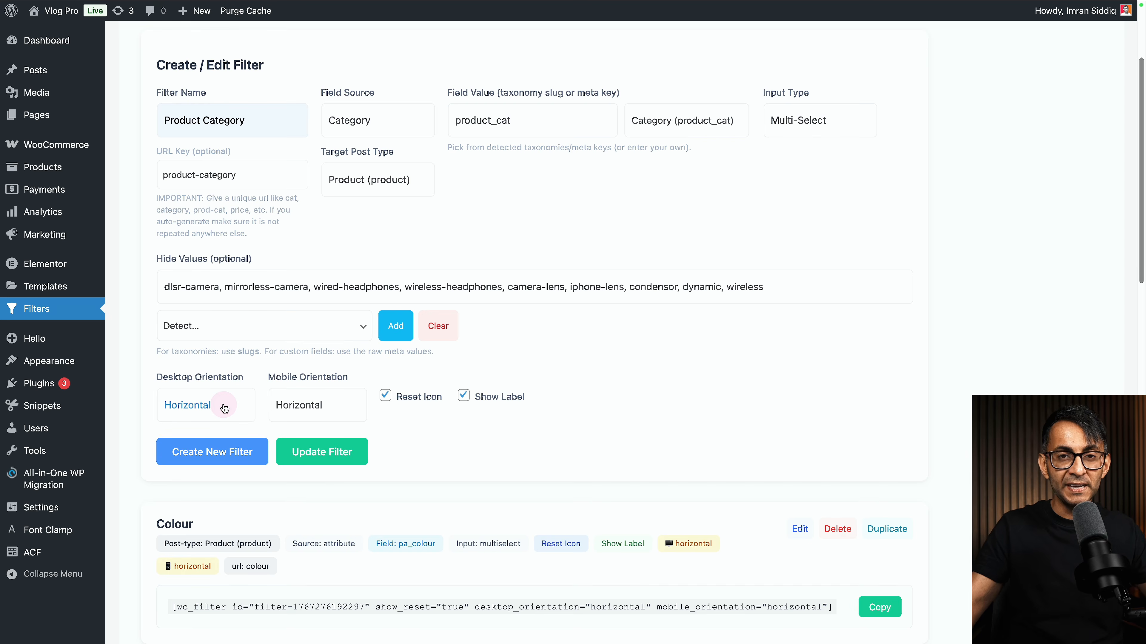
- Open the Stock Status filter for editing and review its name, field source and target post type
scroll(224, 409, "down", 4)
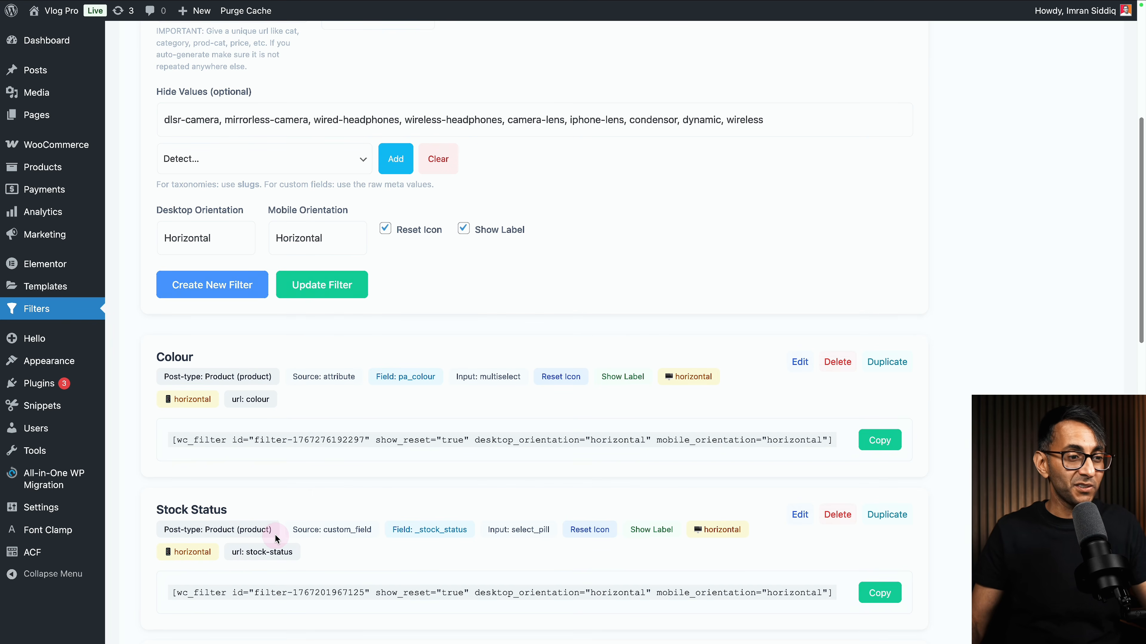
scroll(275, 534, "down", 1)
left_click(800, 457)
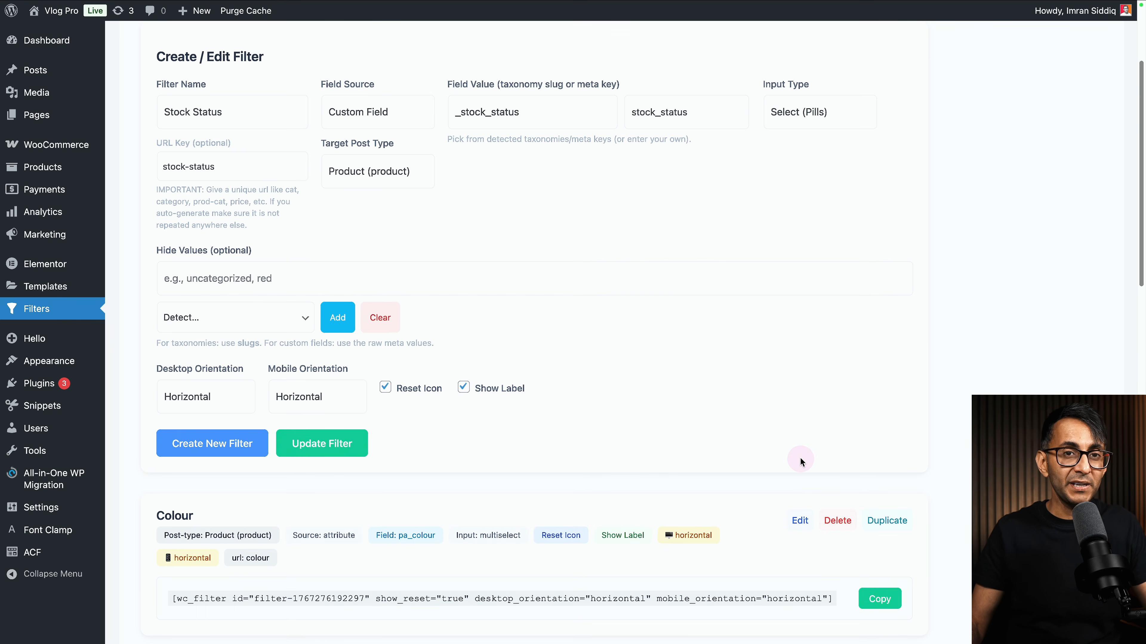
left_click(348, 140)
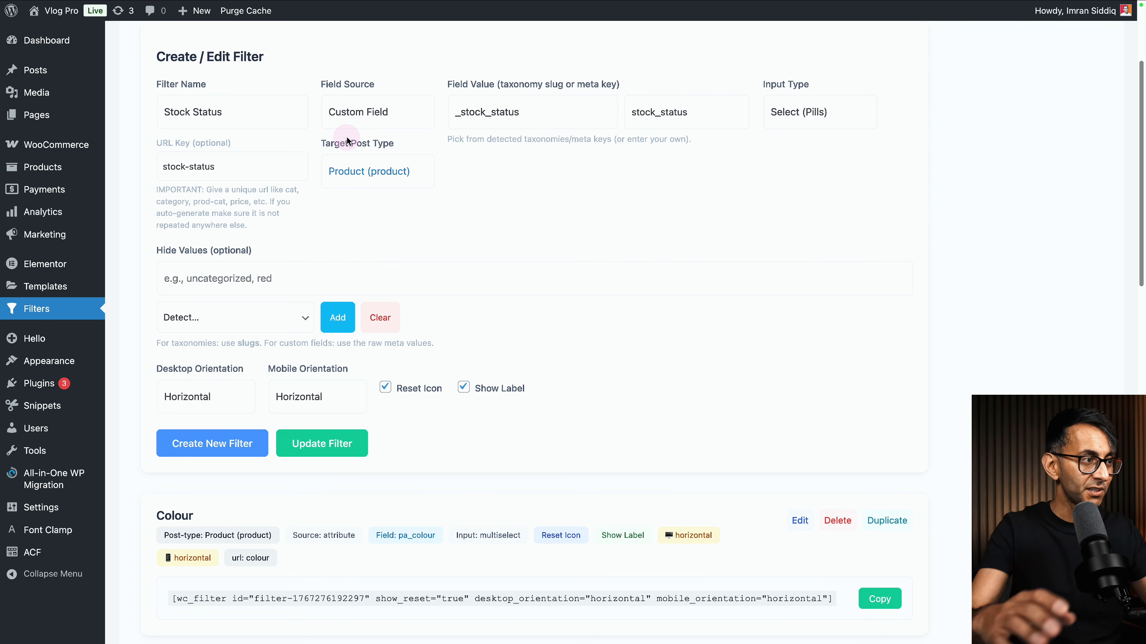
left_click(241, 114)
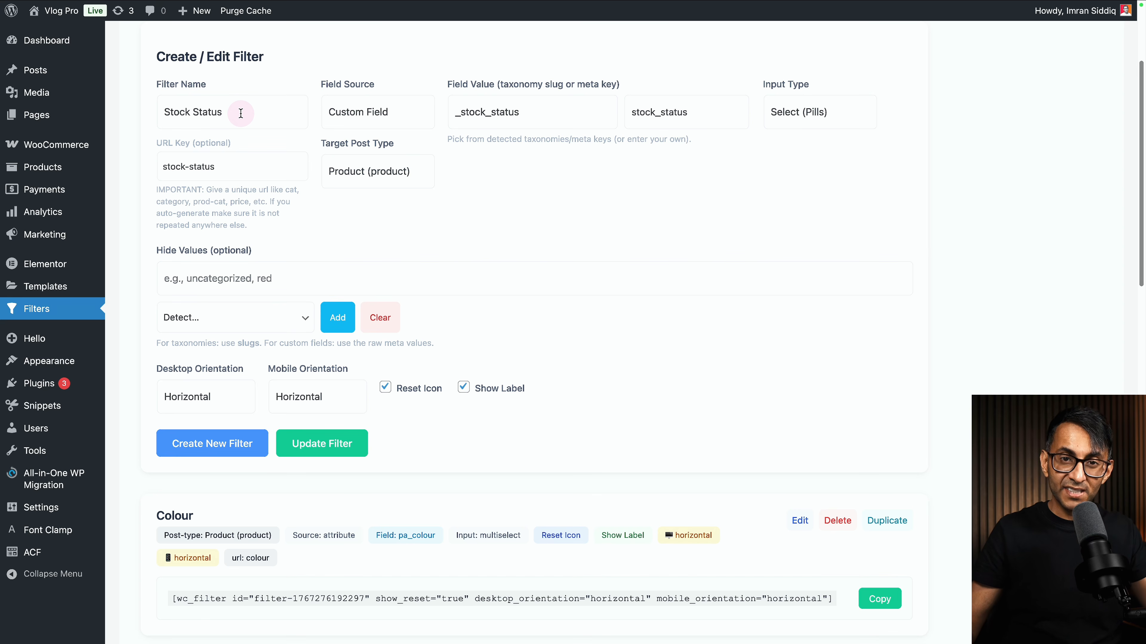
left_click(362, 122)
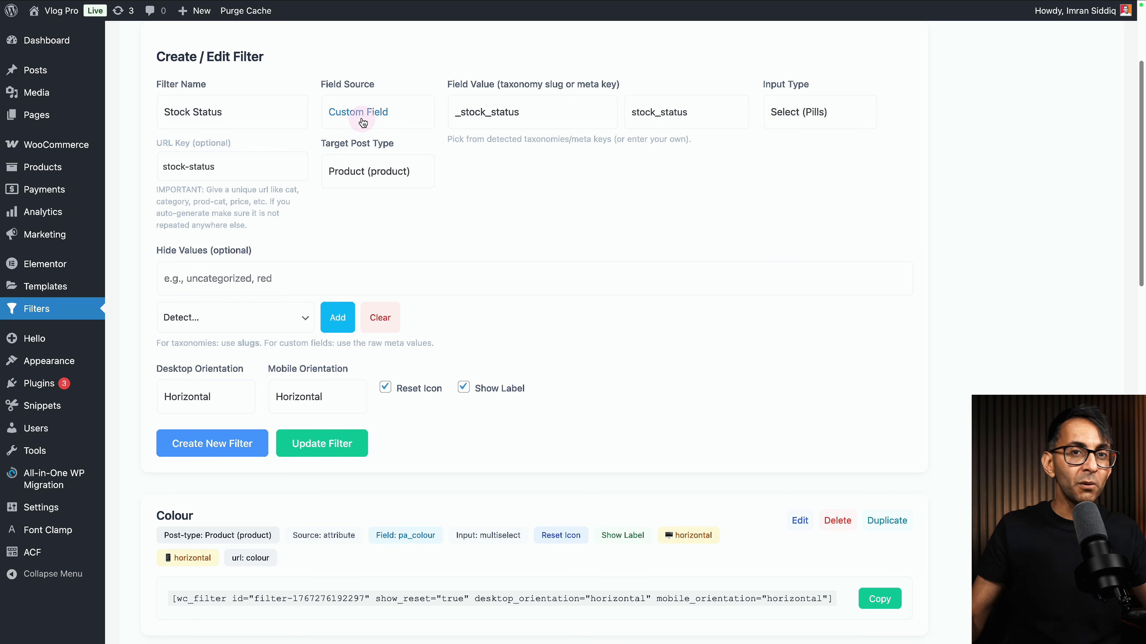
- Open the Lens Type filter for editing and examine the custom fields detected for its field value
scroll(512, 266, "down", 10)
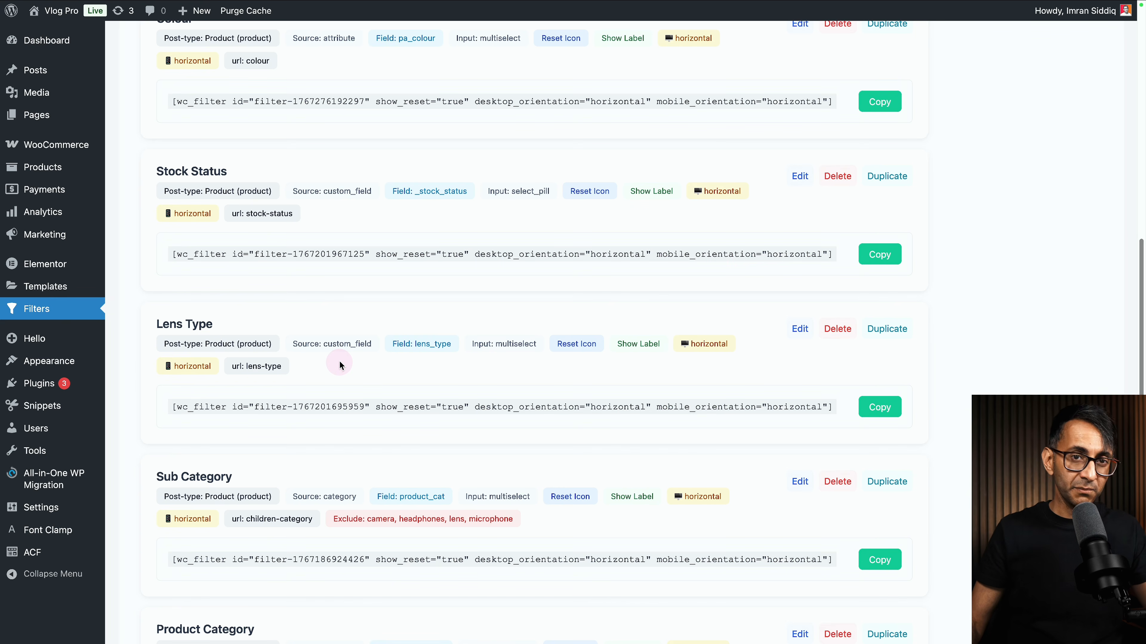
left_click(800, 328)
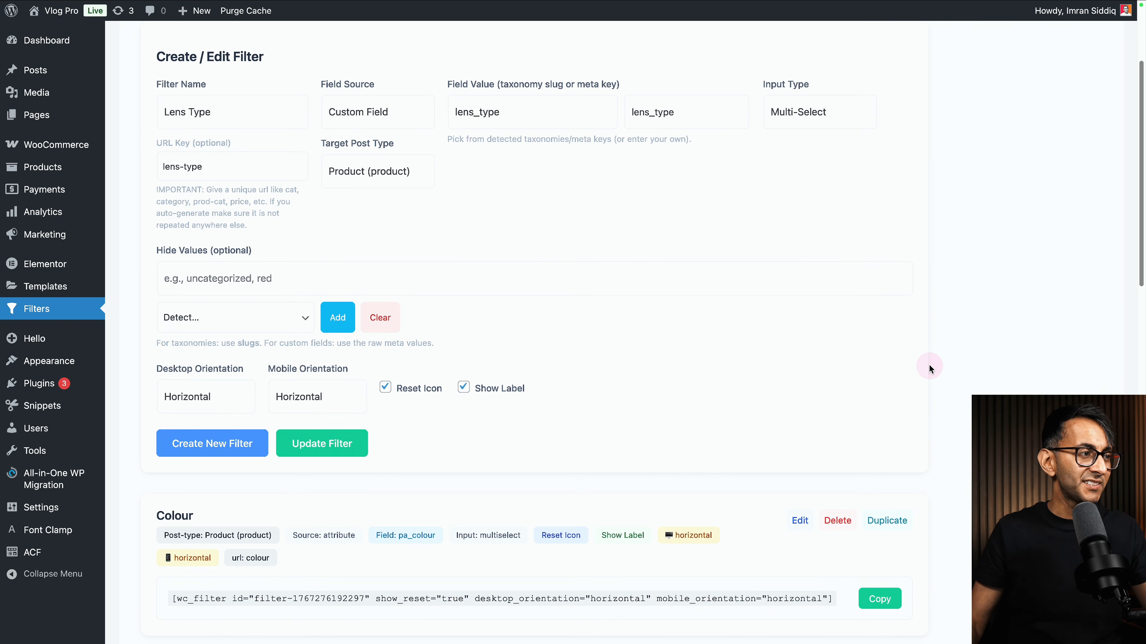
left_click(60, 554)
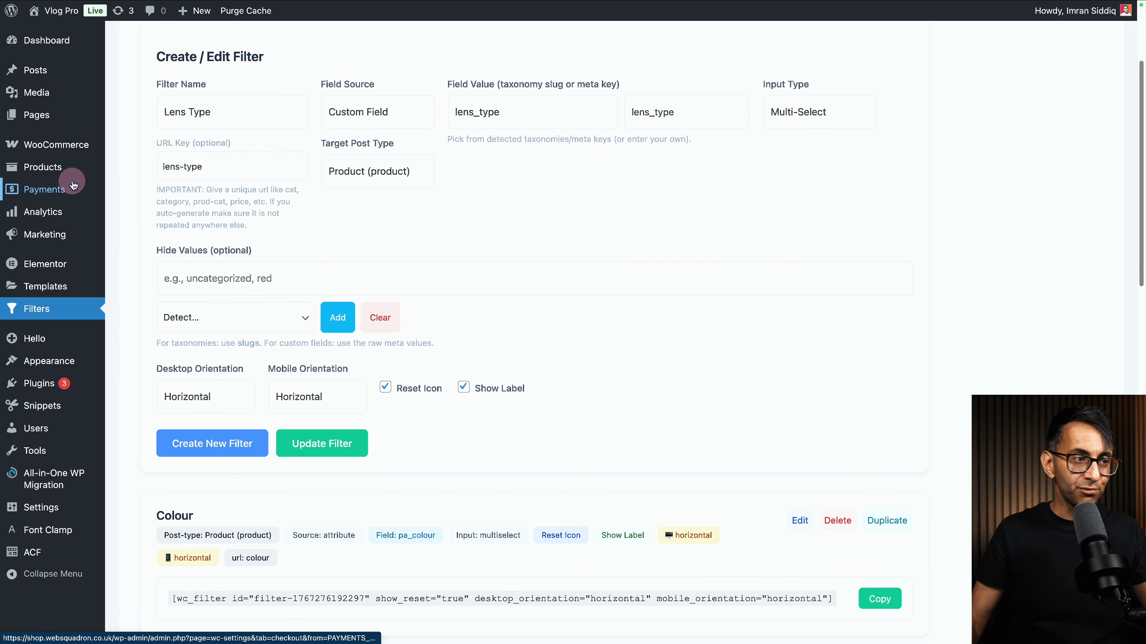
scroll(452, 239, "up", 2)
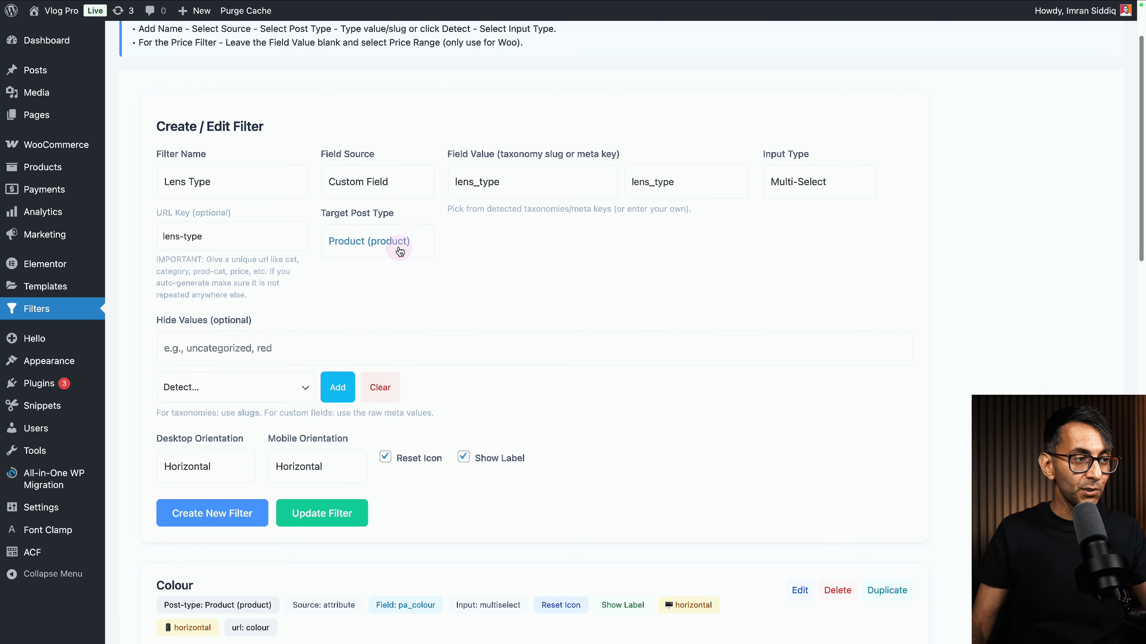
left_click(668, 183)
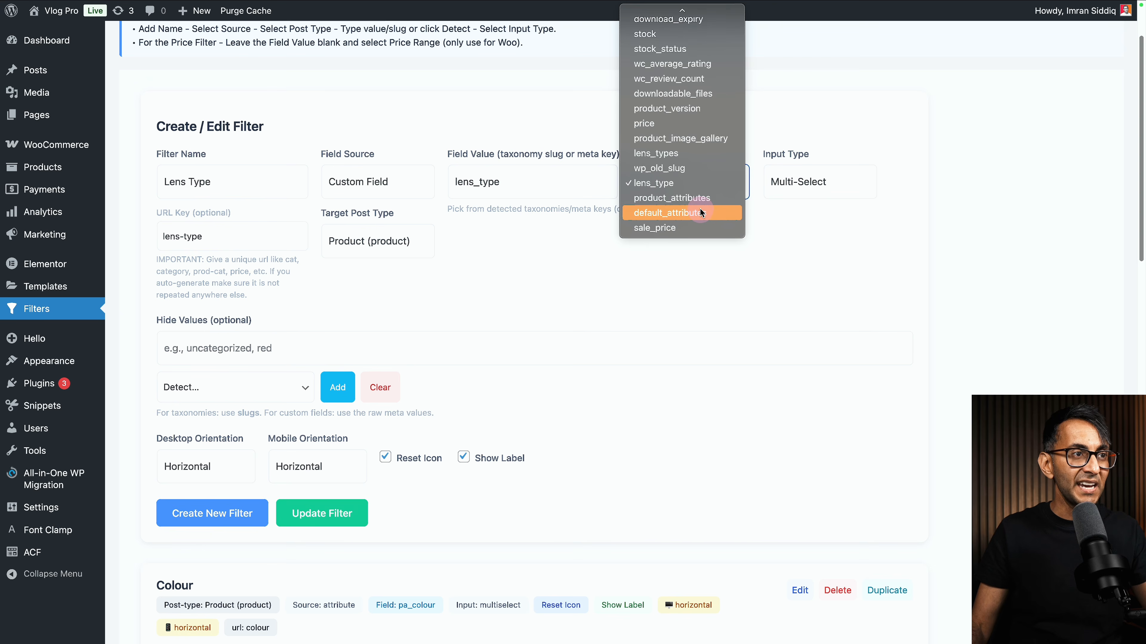
scroll(700, 212, "up", 2)
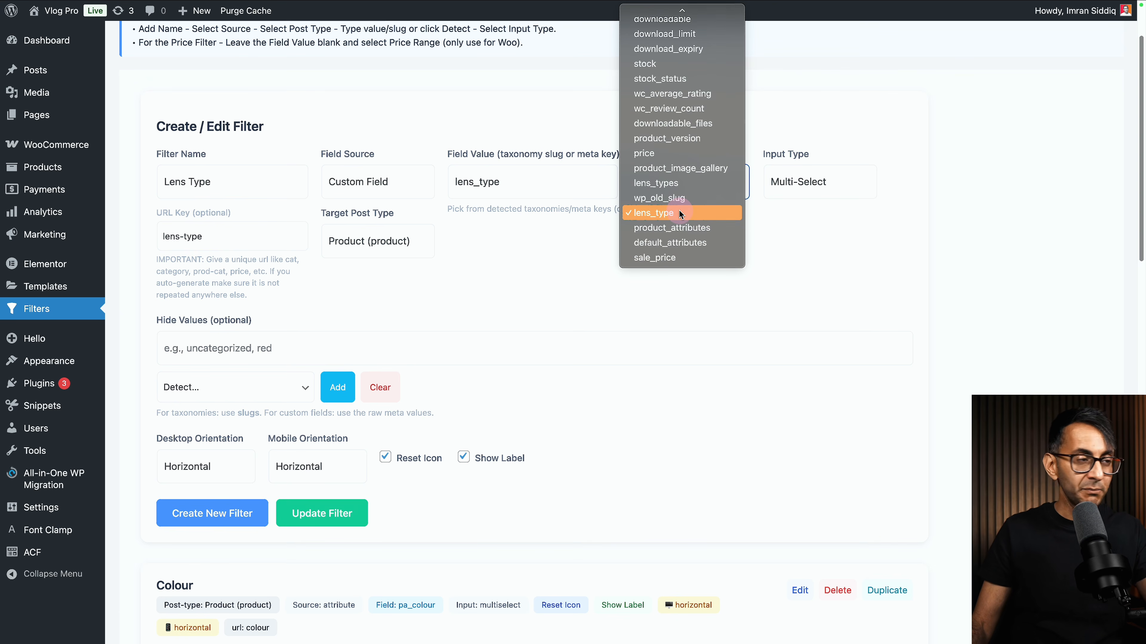
scroll(680, 211, "up", 1)
scroll(680, 210, "up", 1)
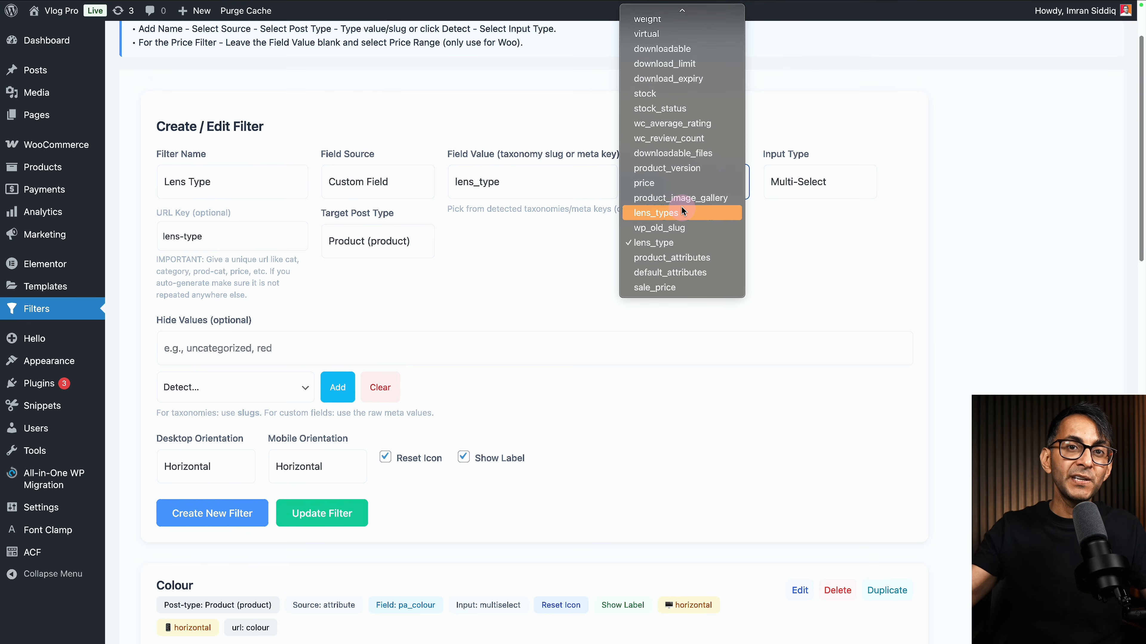
scroll(690, 212, "up", 10)
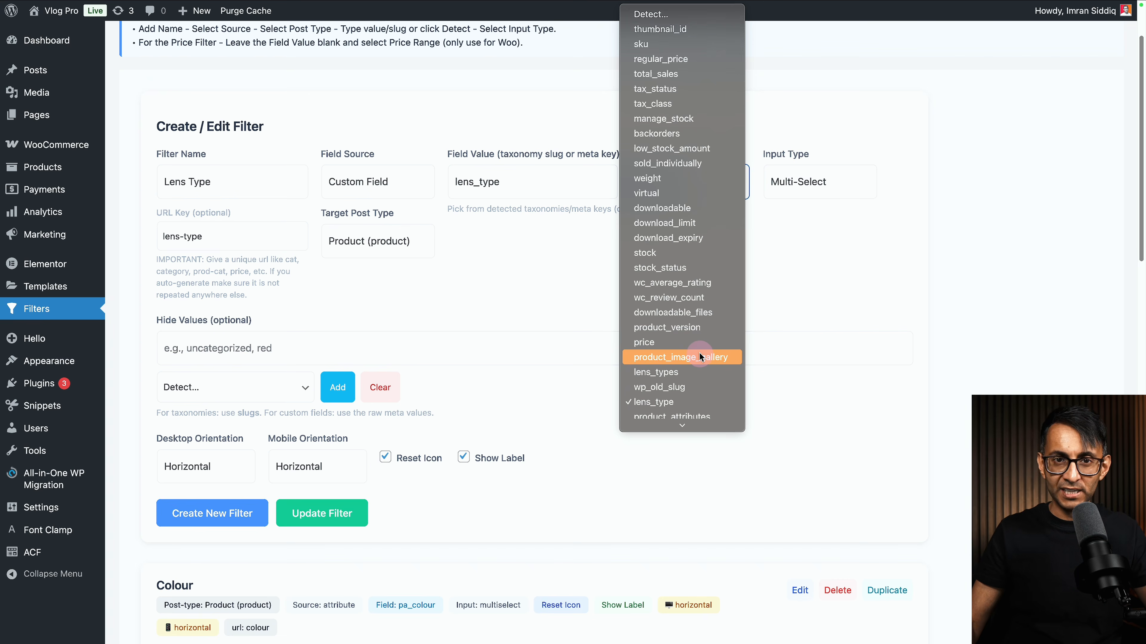
left_click(1002, 310)
- Reopen the Stock Status filter and examine its detected field values and the values available for hiding
scroll(1002, 310, "down", 8)
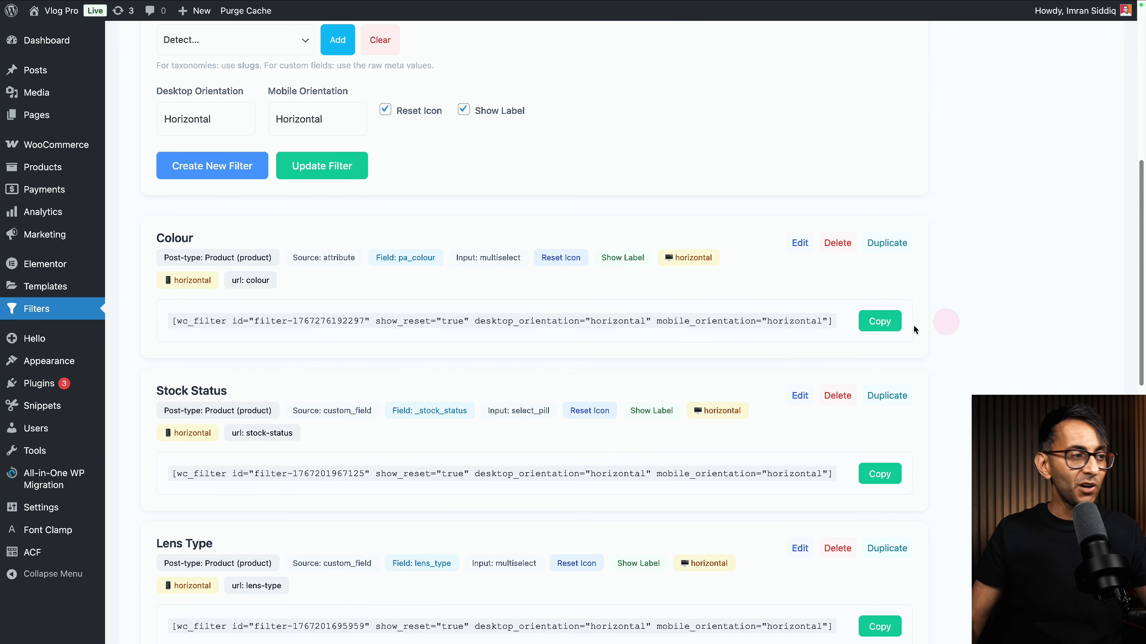
left_click(792, 397)
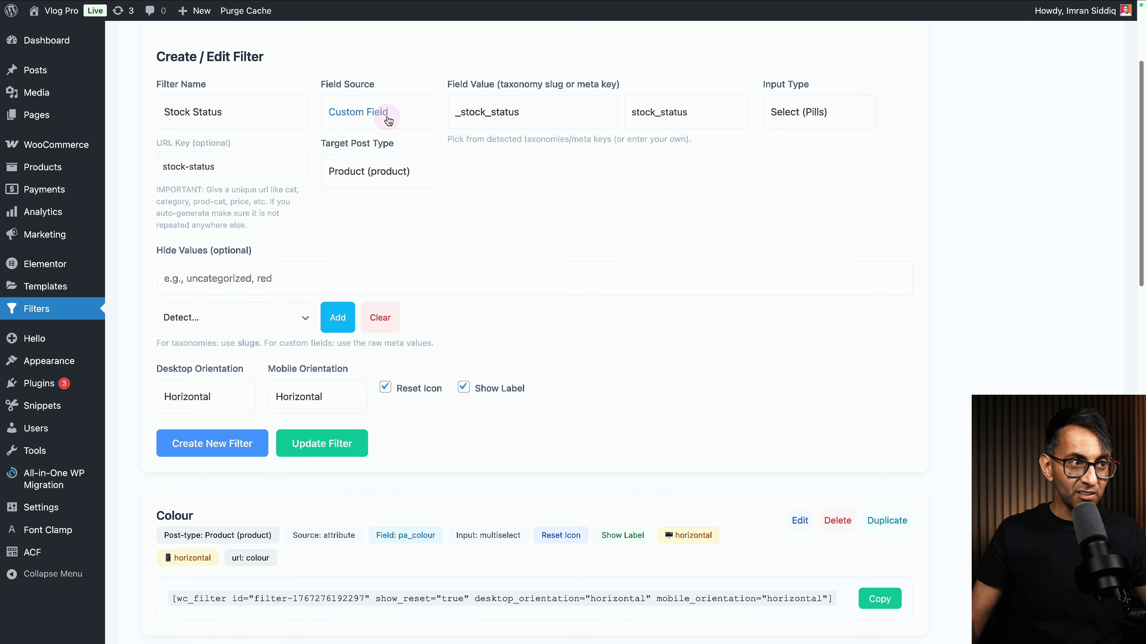
left_click(672, 119)
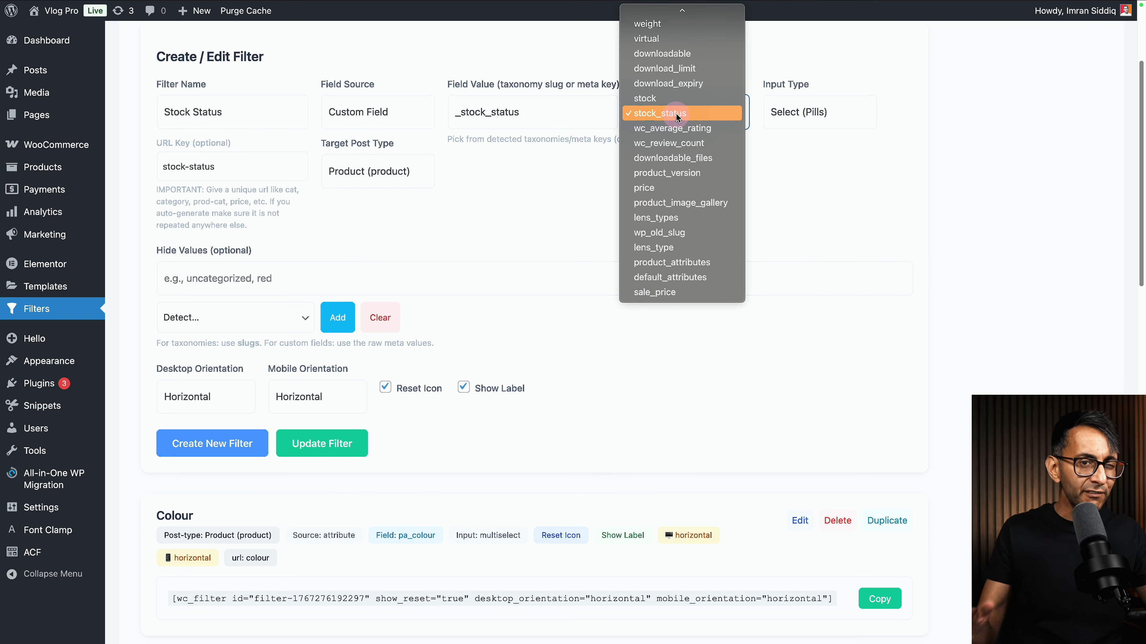
left_click(676, 116)
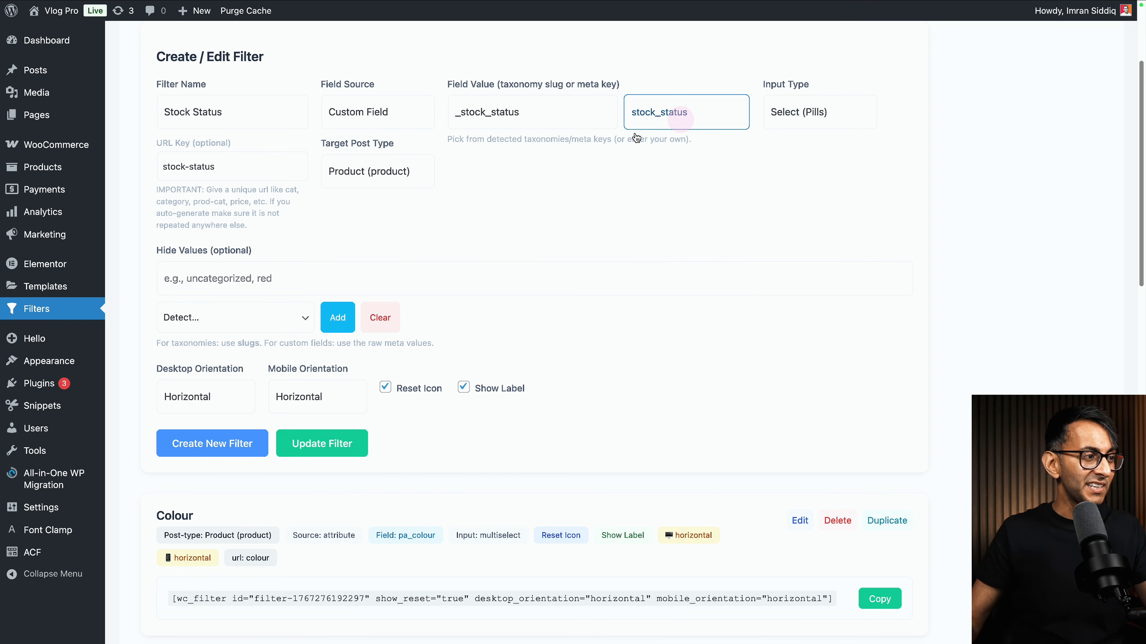
left_click(228, 325)
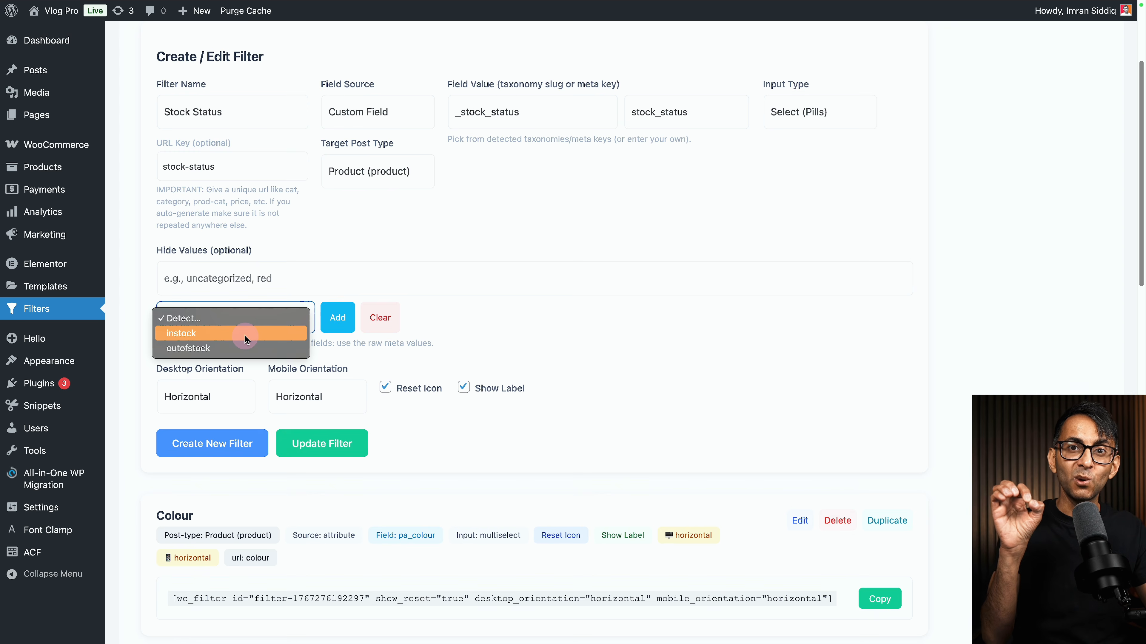
key("Escape")
- Open the Colour filter for editing and examine its detected taxonomies and the colour values available for hiding
left_click(802, 525)
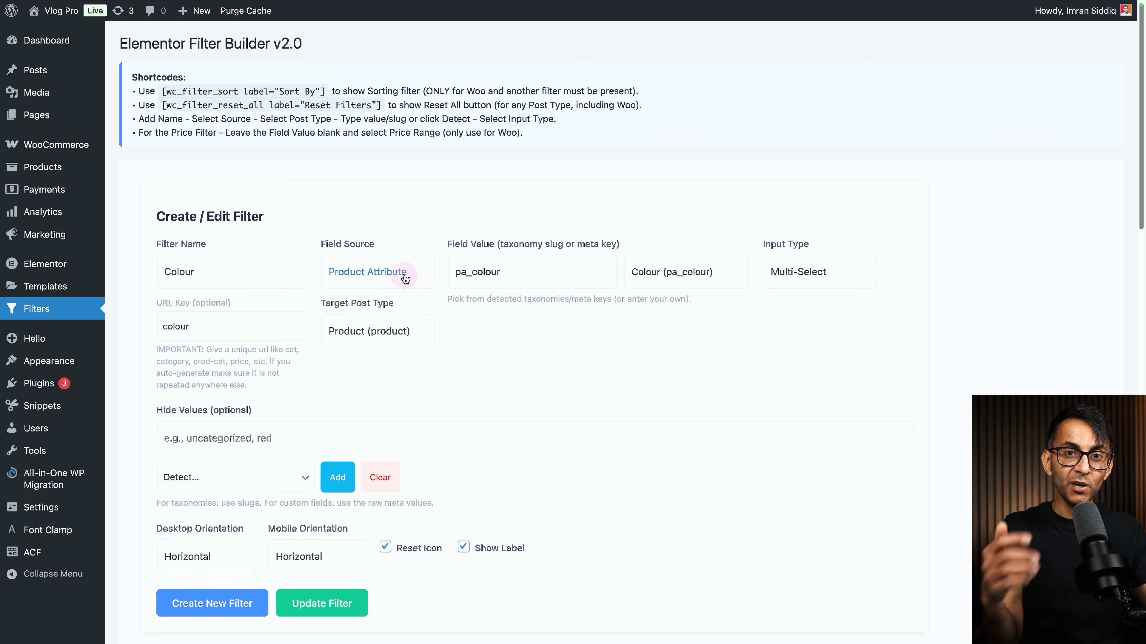
left_click(657, 277)
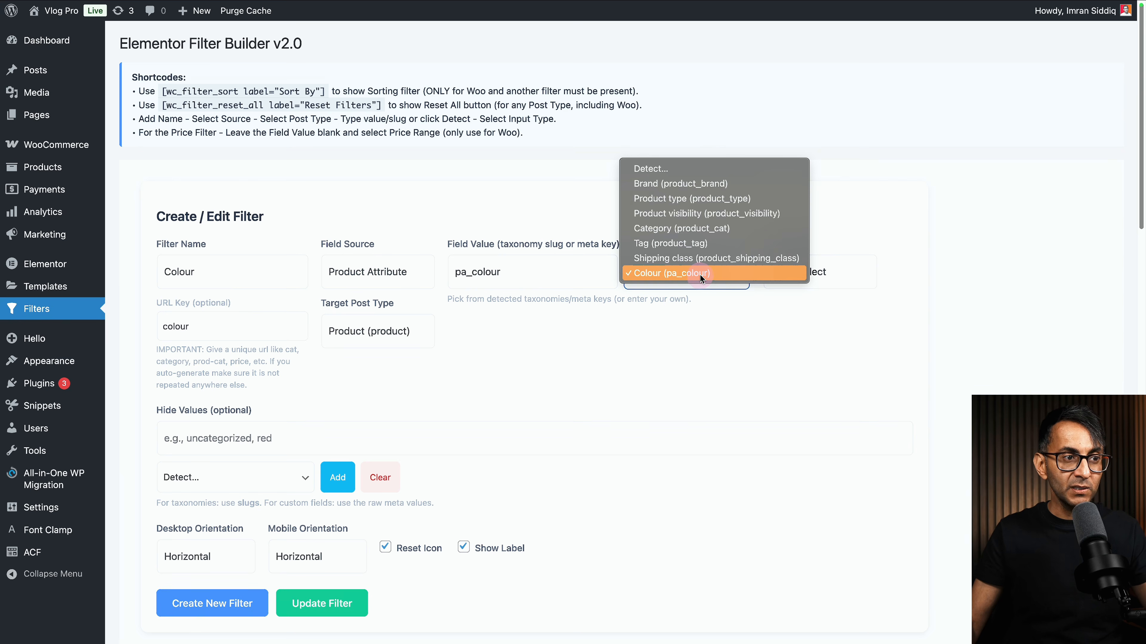
left_click(902, 334)
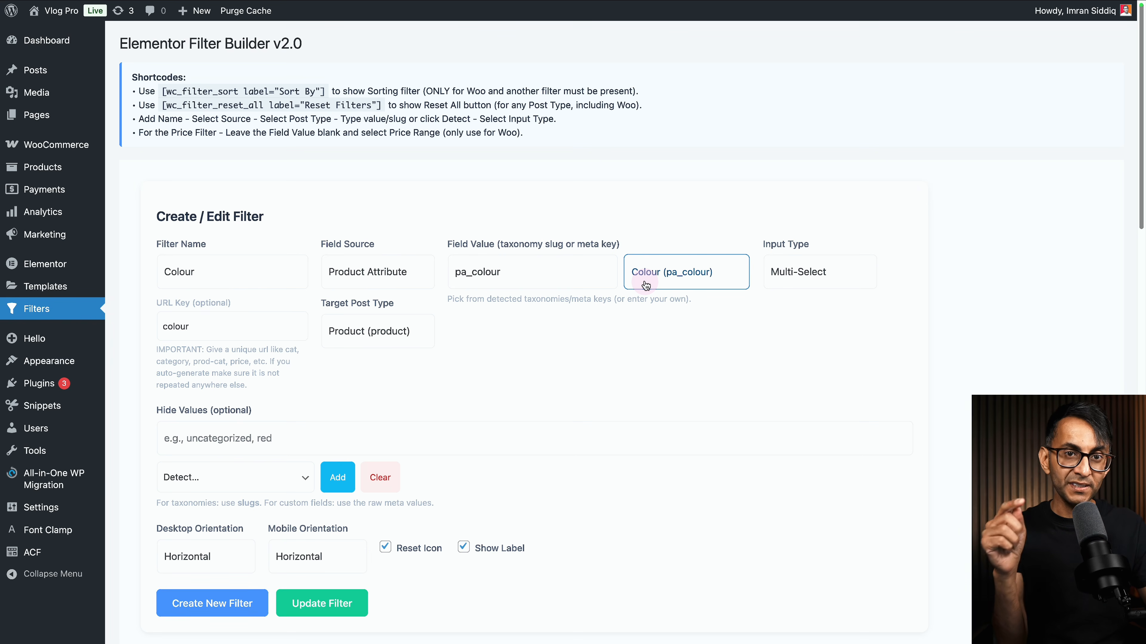
left_click(269, 479)
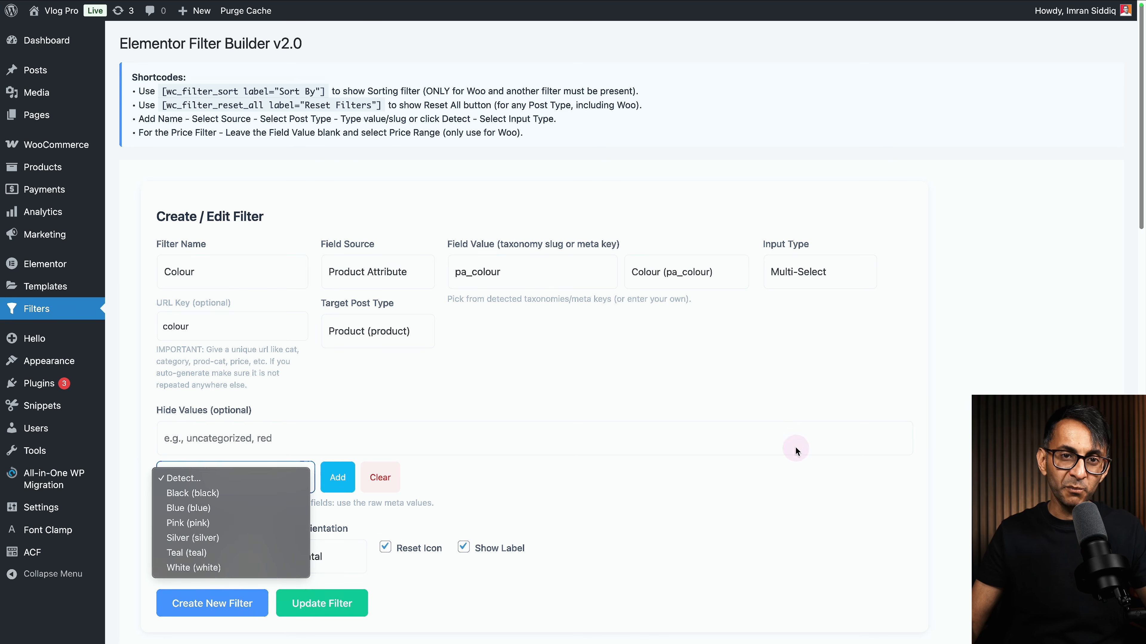
left_click(917, 414)
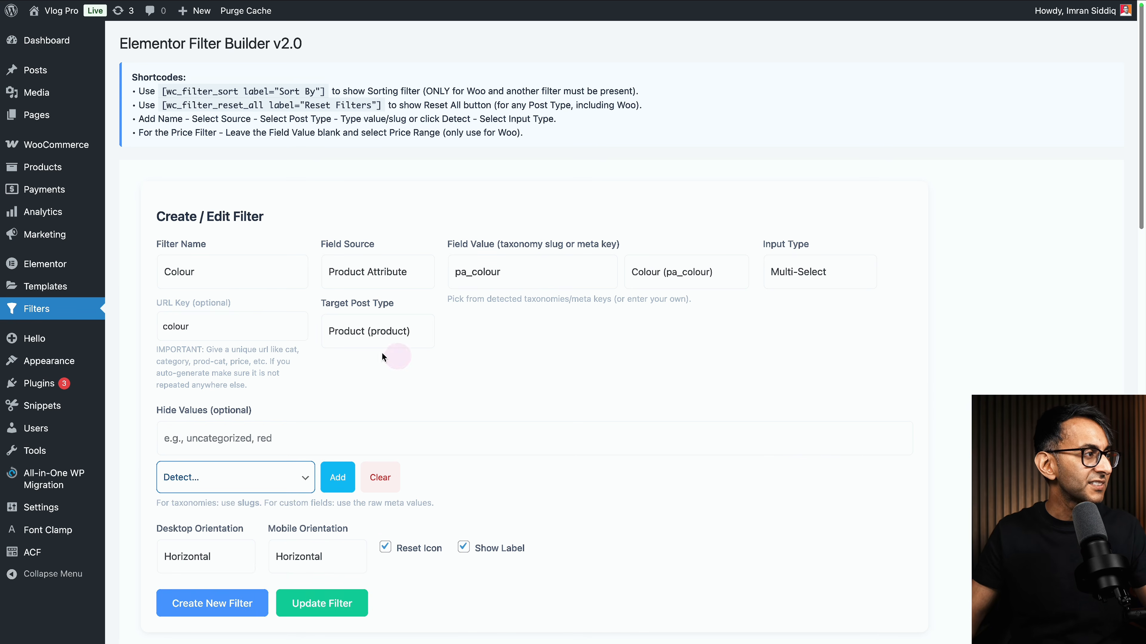
- Open the product attributes and show the configured terms of the Colour attribute
mouse_move(38, 167)
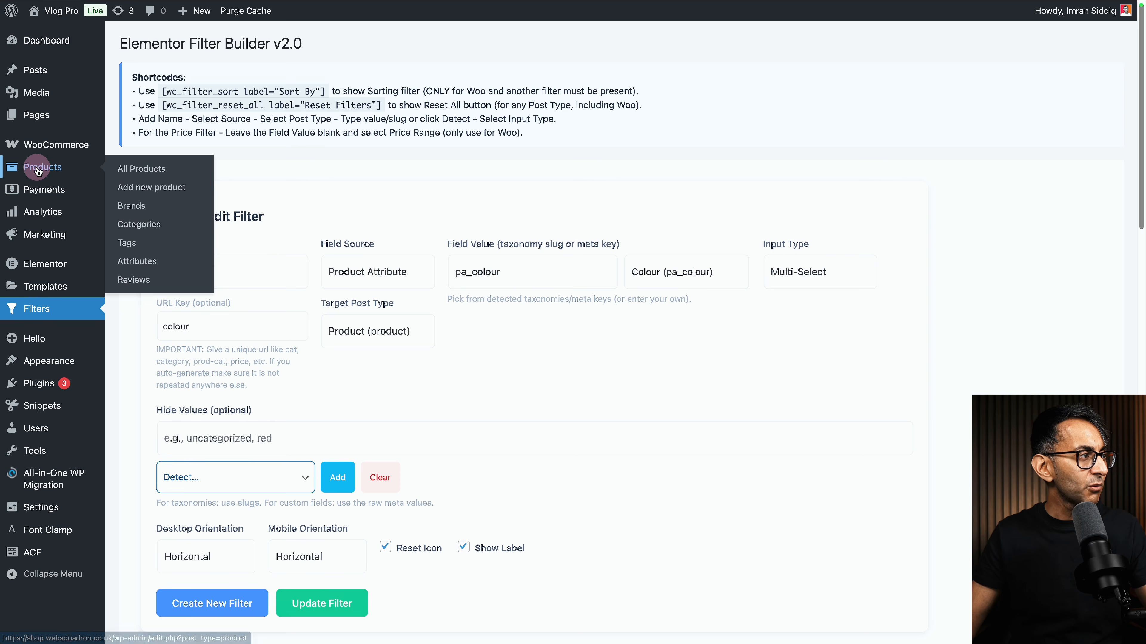
left_click(138, 261)
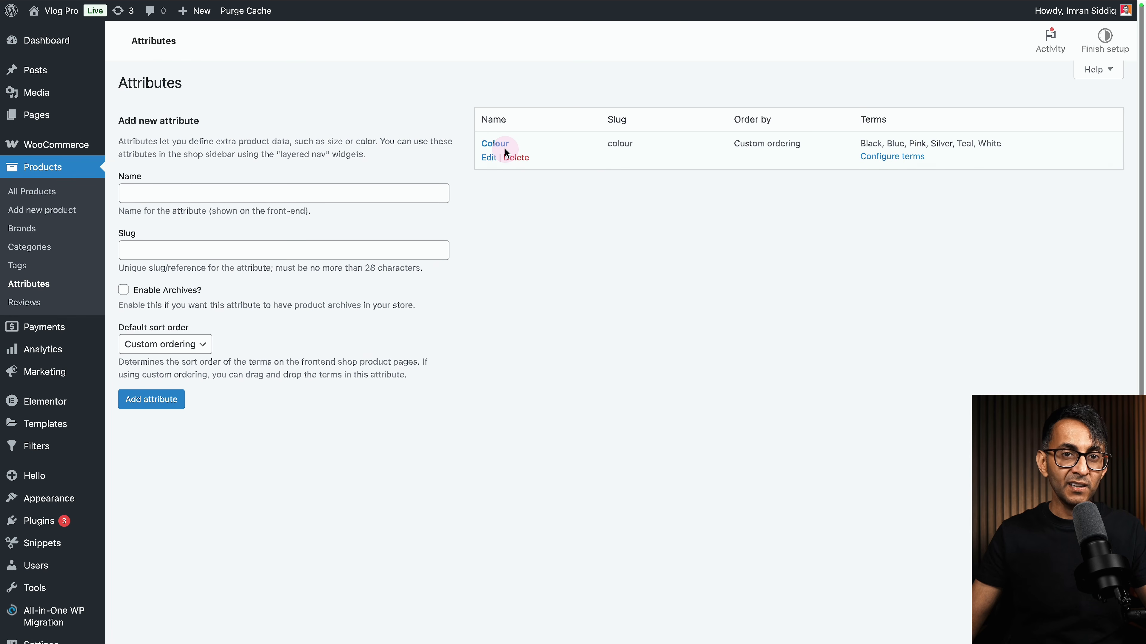
left_click(910, 156)
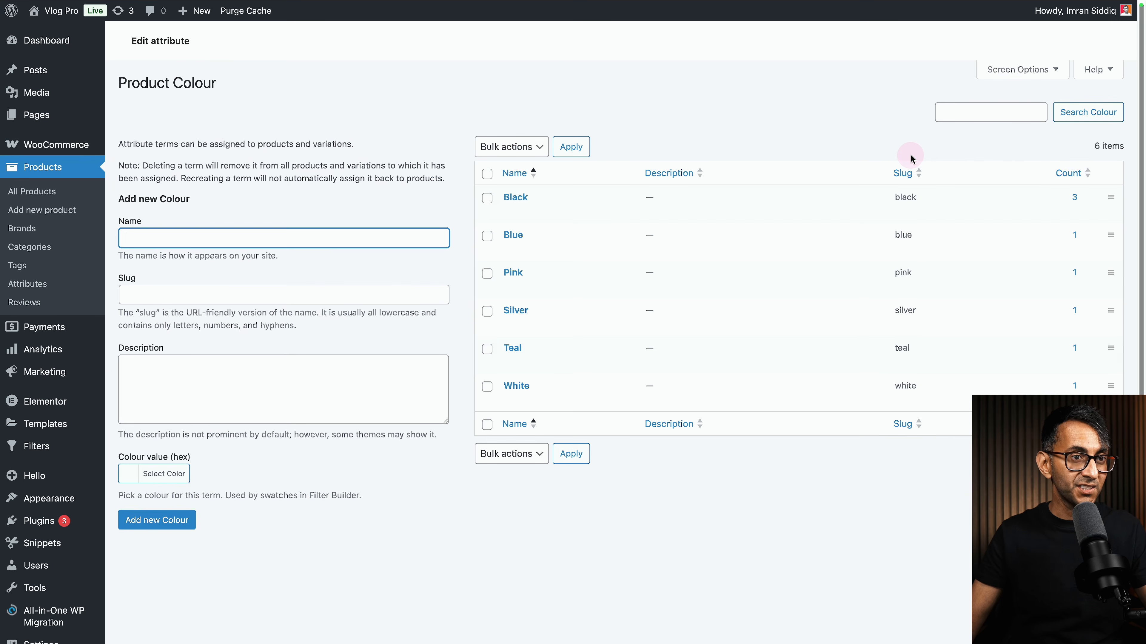
- Try the orange preset #dd9933 as the colour value for a new Colour term
left_click(163, 478)
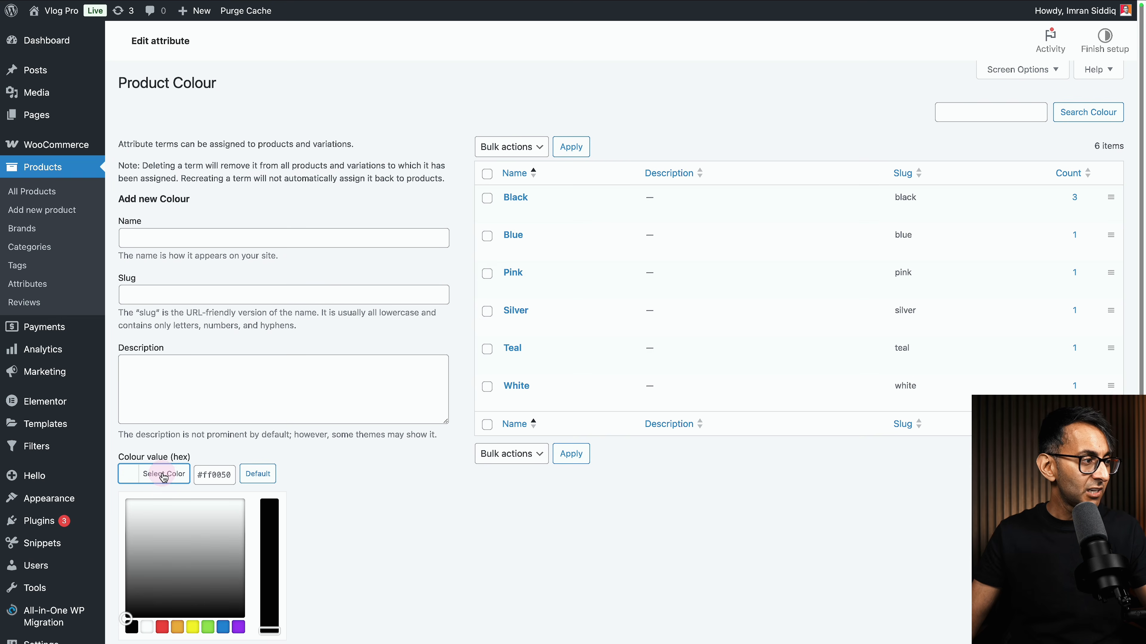
left_click(177, 627)
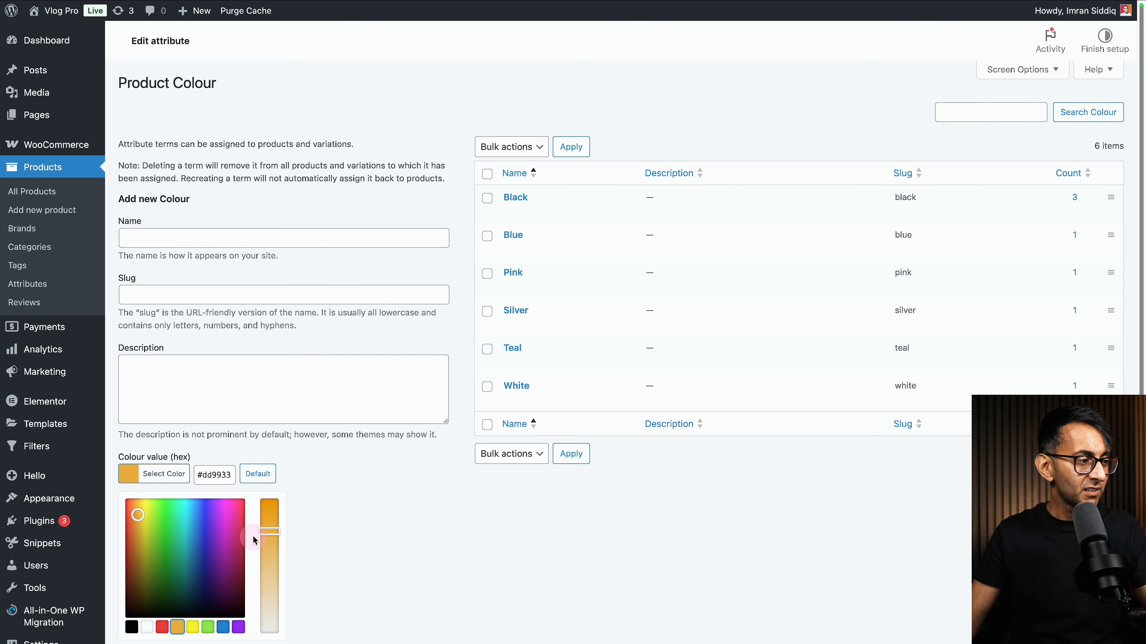
left_click(375, 522)
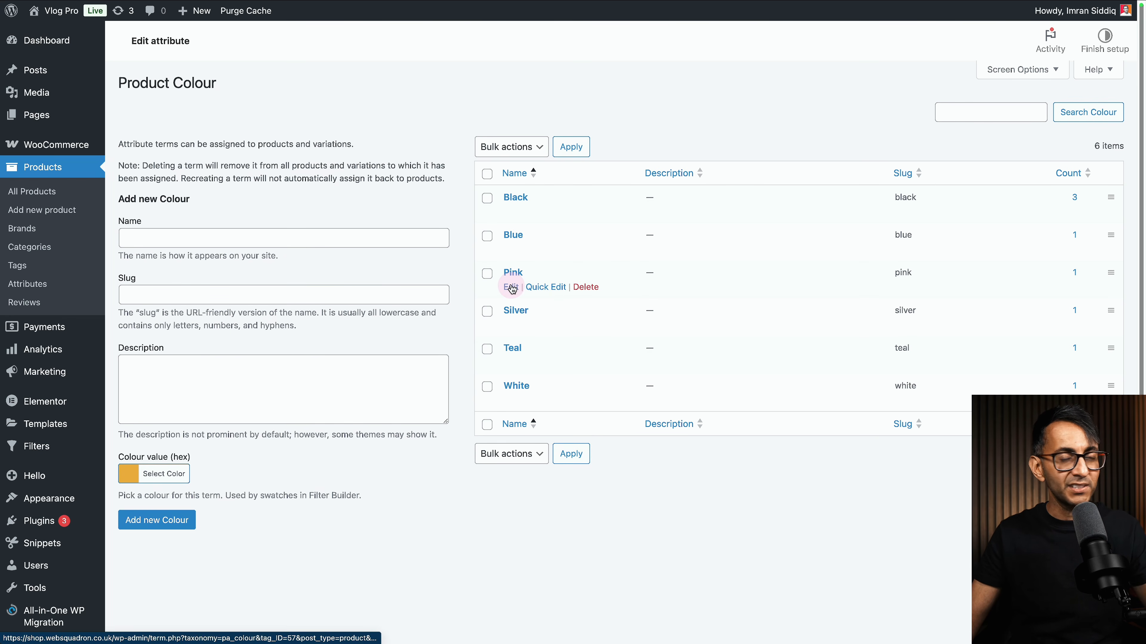
- Open the Pink colour term for editing, and review the saved filters with their shortcodes in the Filter Builder
left_click(511, 288)
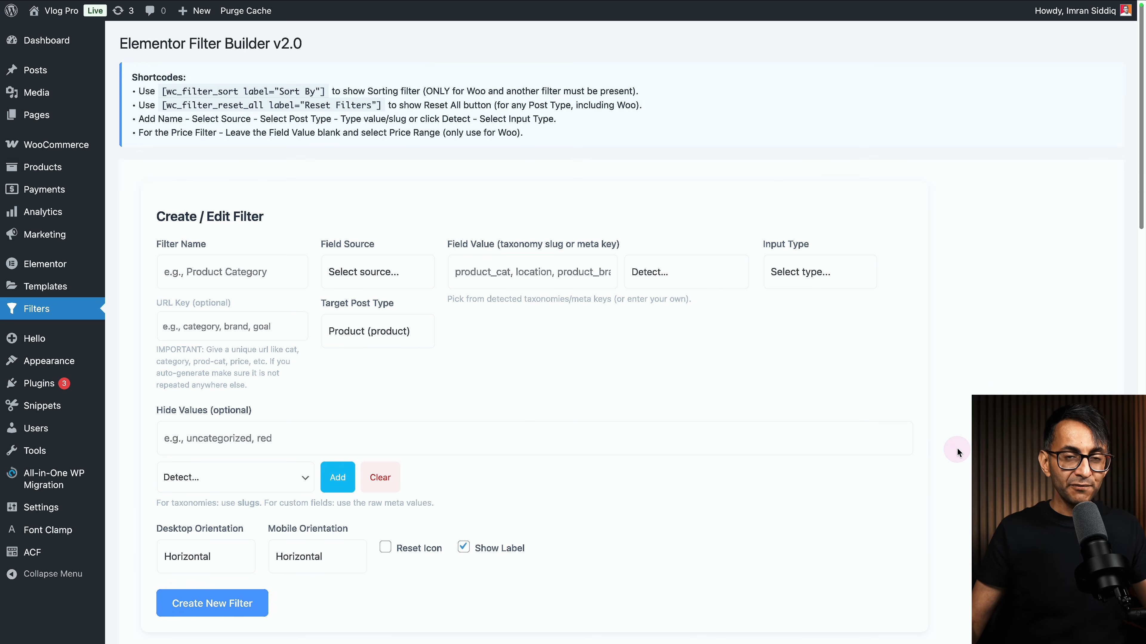
scroll(954, 449, "down", 10)
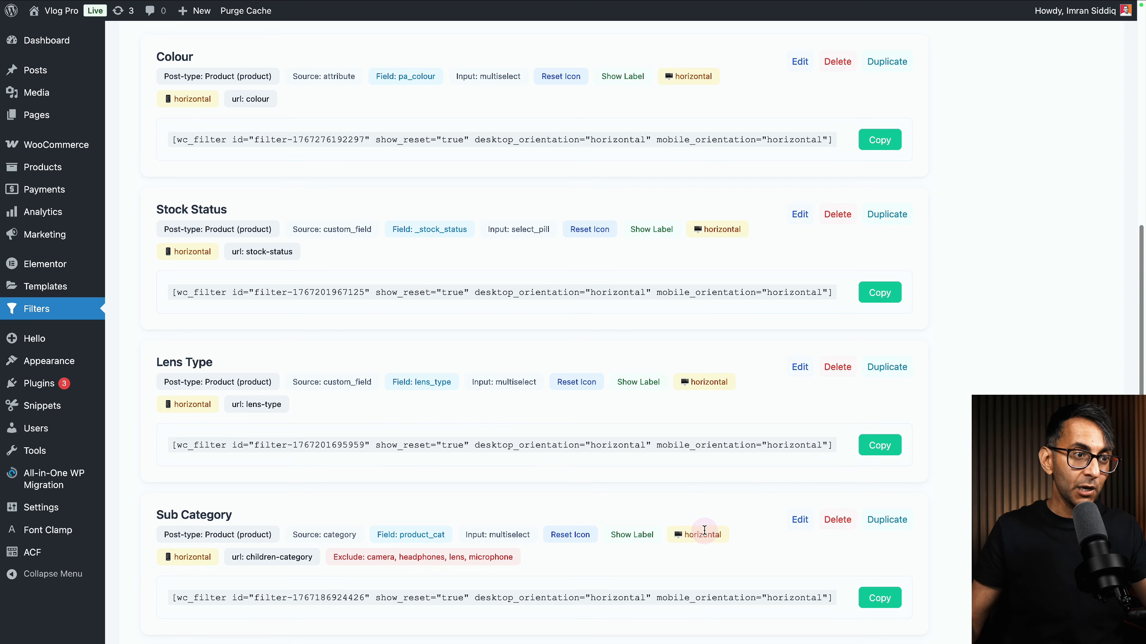
scroll(702, 527, "up", 15)
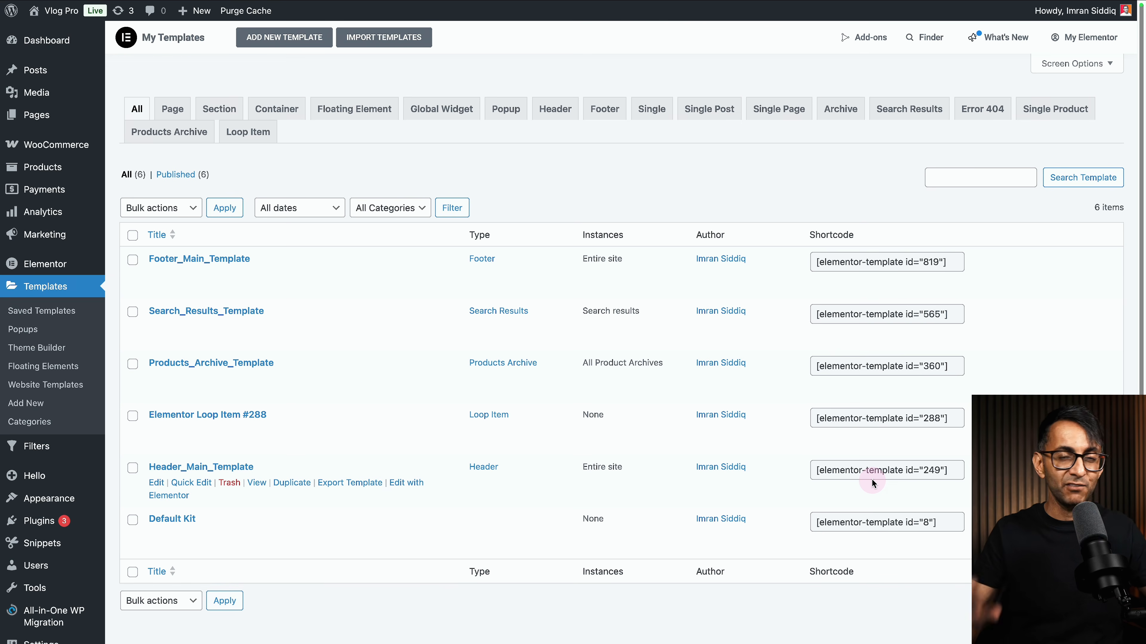
- Open Products_Archive_Template in the Elementor editor and inspect the shortcodes behind Sort By, Product Category and Brands
mouse_move(234, 364)
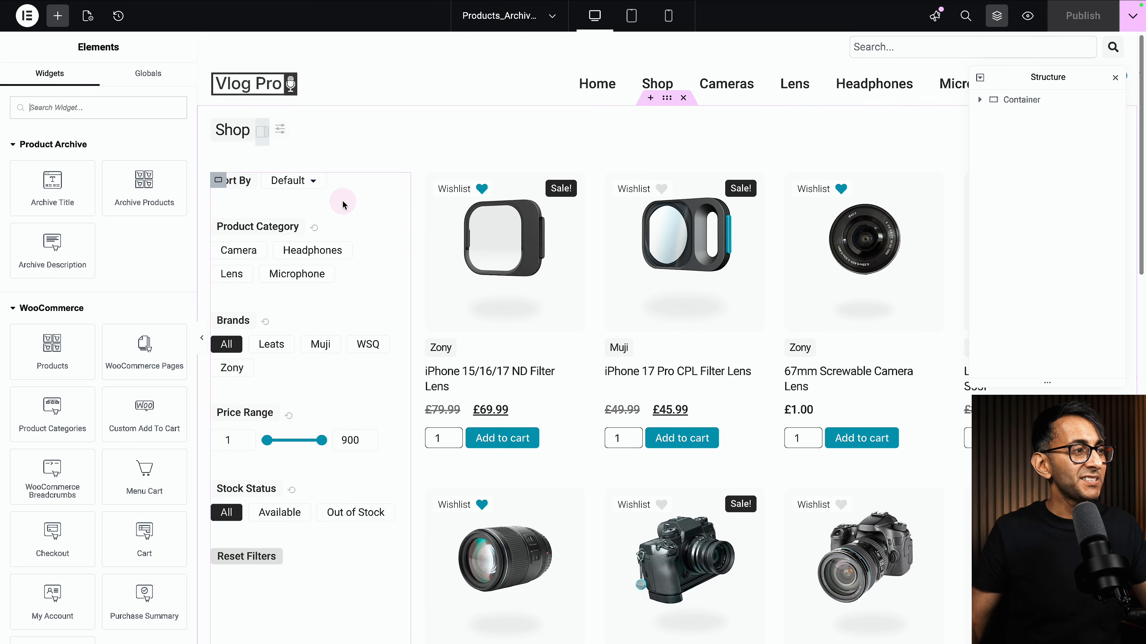
left_click(348, 189)
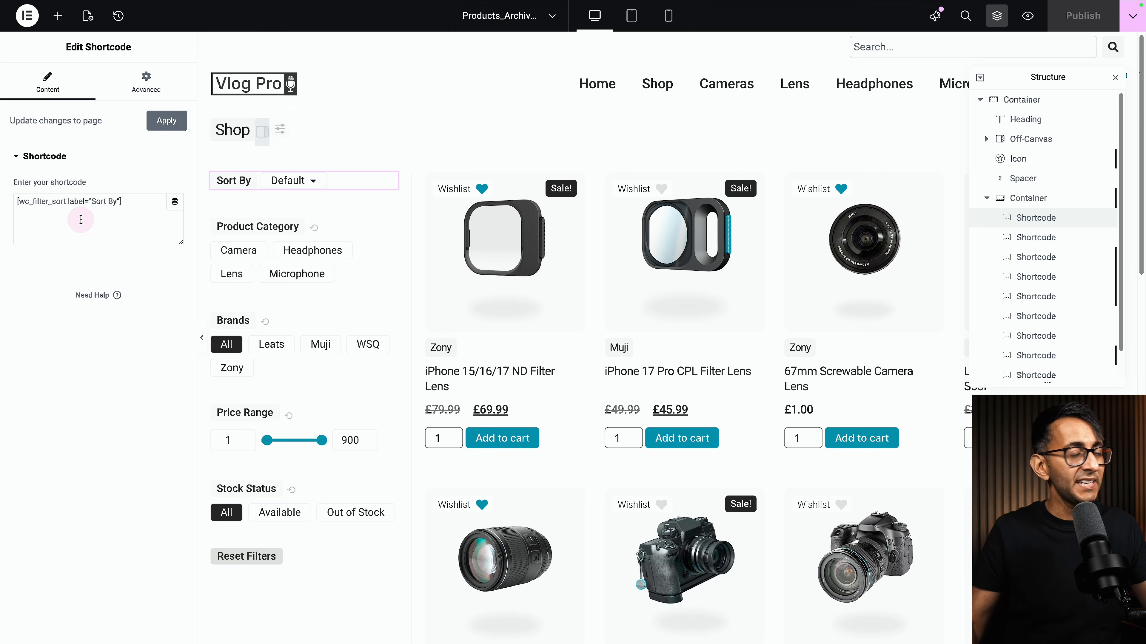
left_click(373, 269)
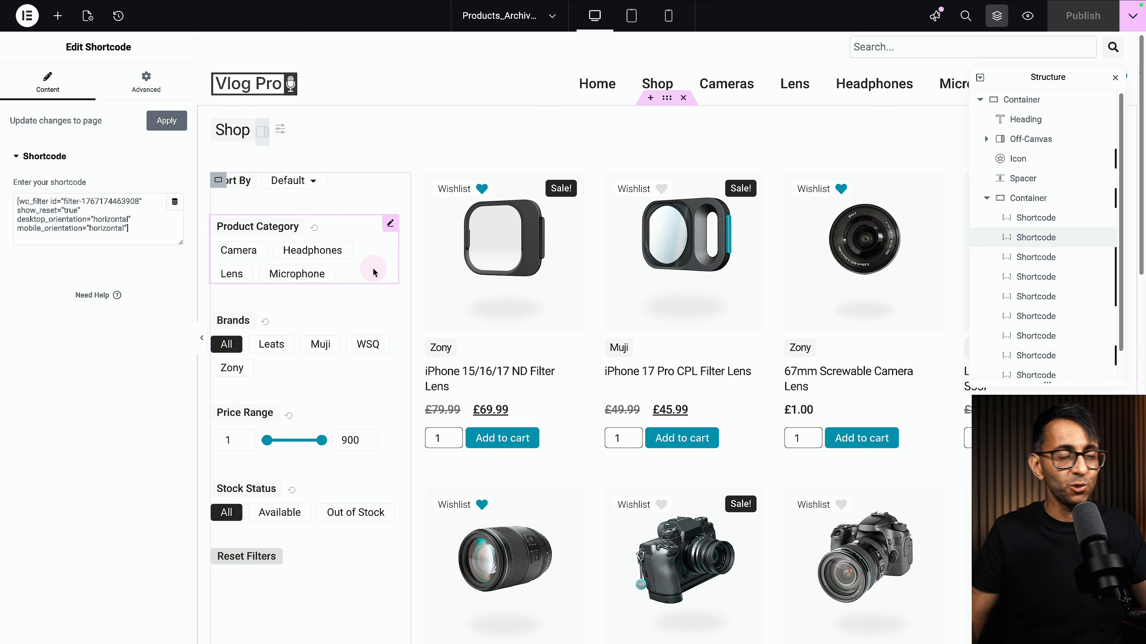
left_click(334, 322)
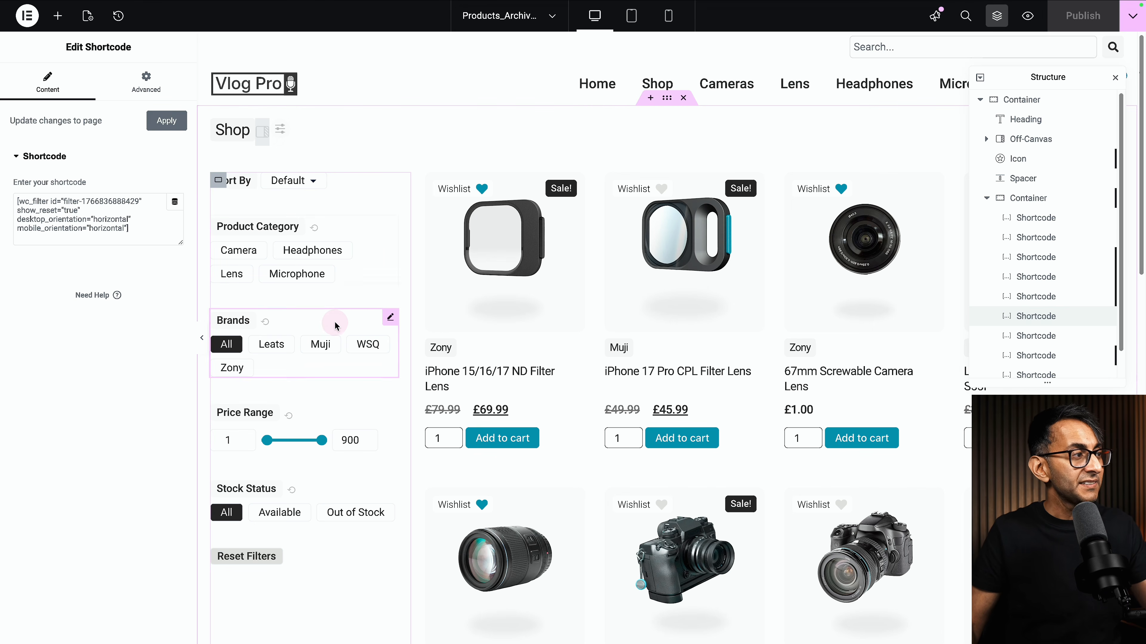
- Inspect the hidden Sub Category and Lens Type shortcodes, moving the structure tree over the product grid
left_click(1044, 258)
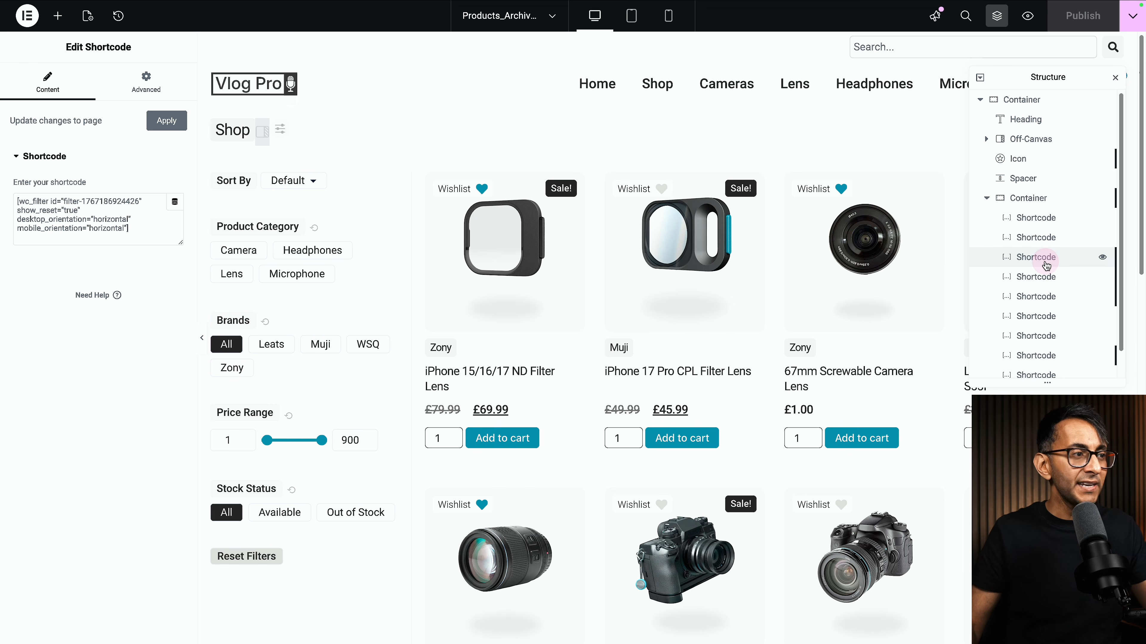
left_click(1046, 240)
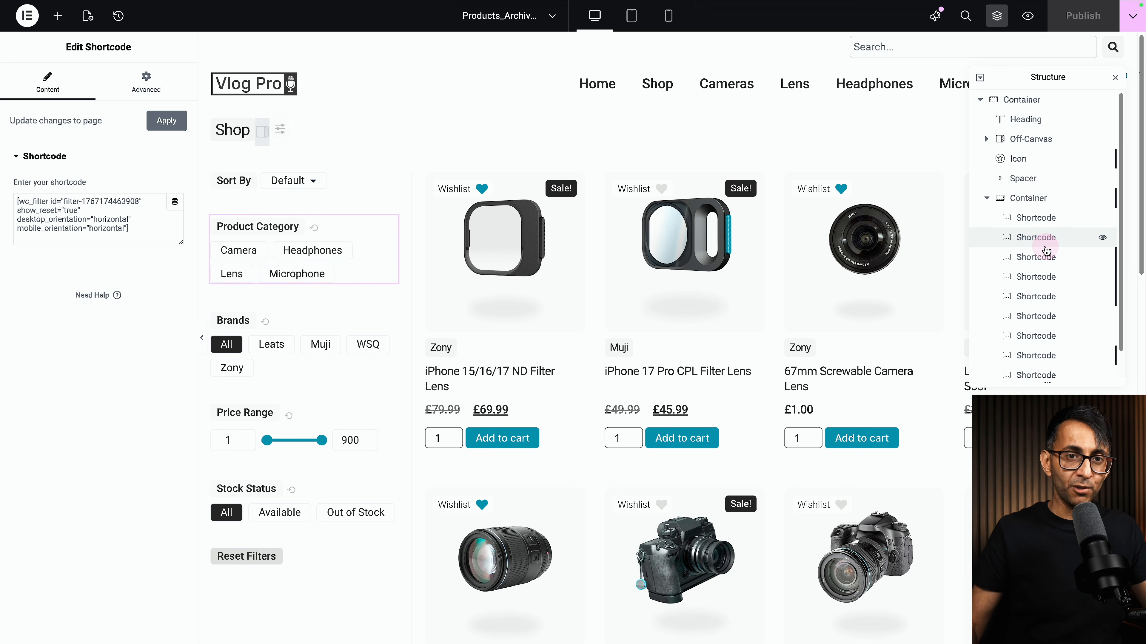
left_click_drag(1073, 79, 721, 125)
left_click(699, 304)
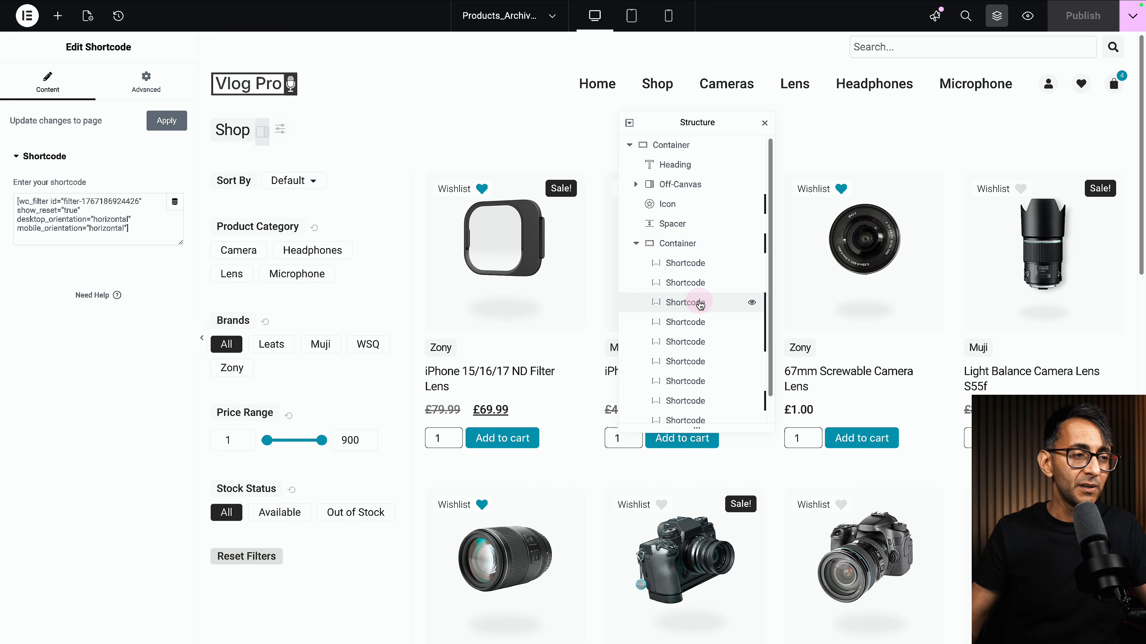
left_click(707, 324)
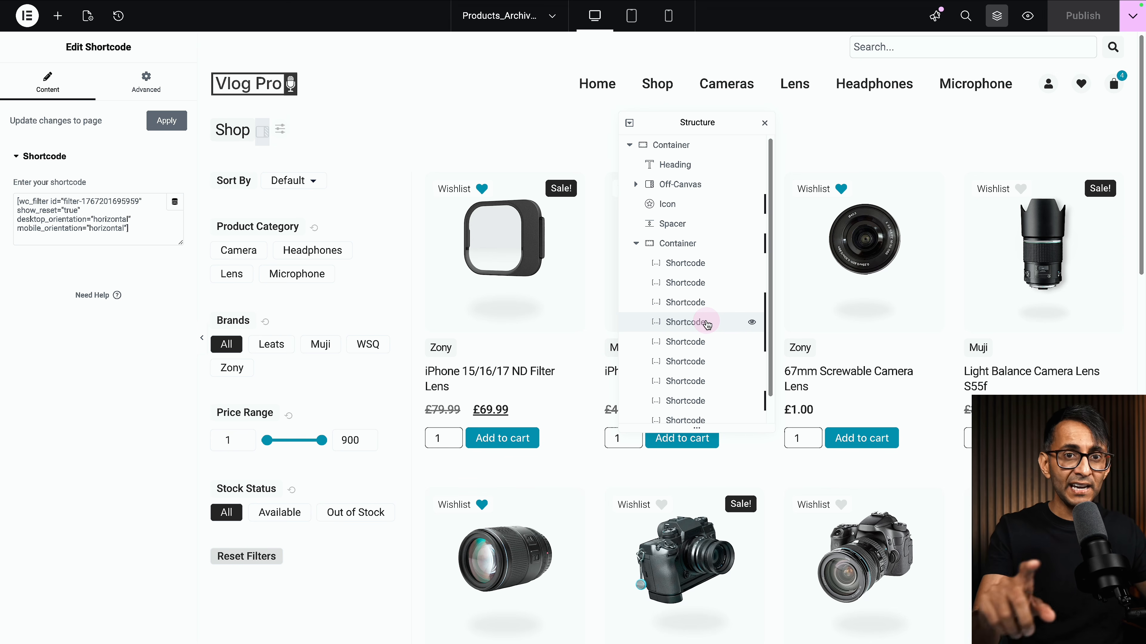
left_click(372, 352)
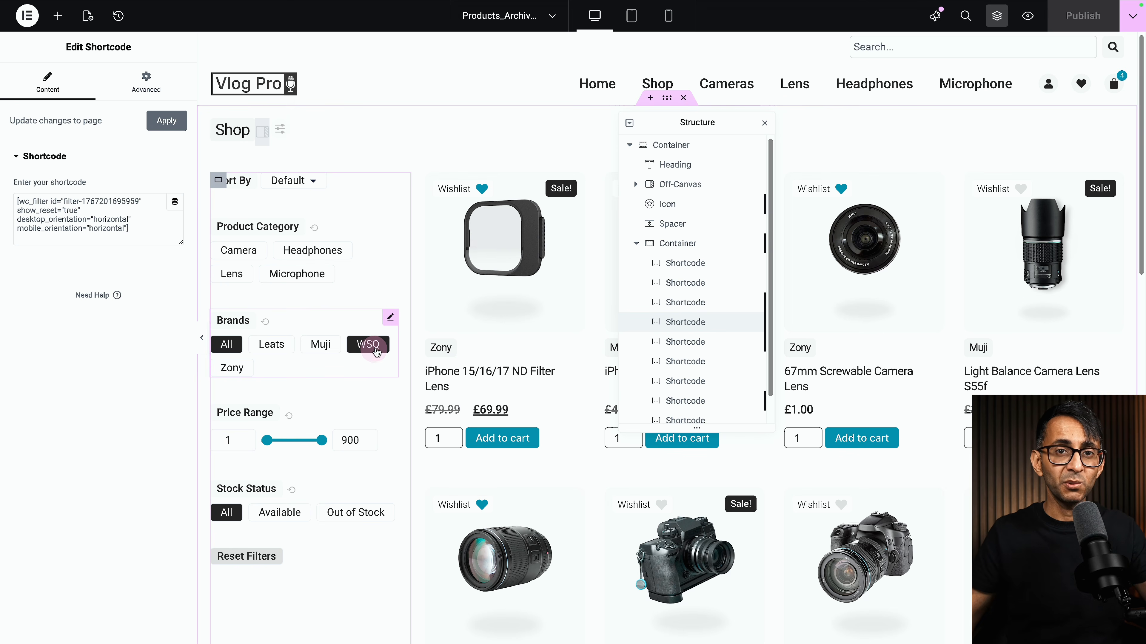
- Examine the Sub Category shortcode's custom CSS and its ws-only-categories CSS class
left_click(716, 309)
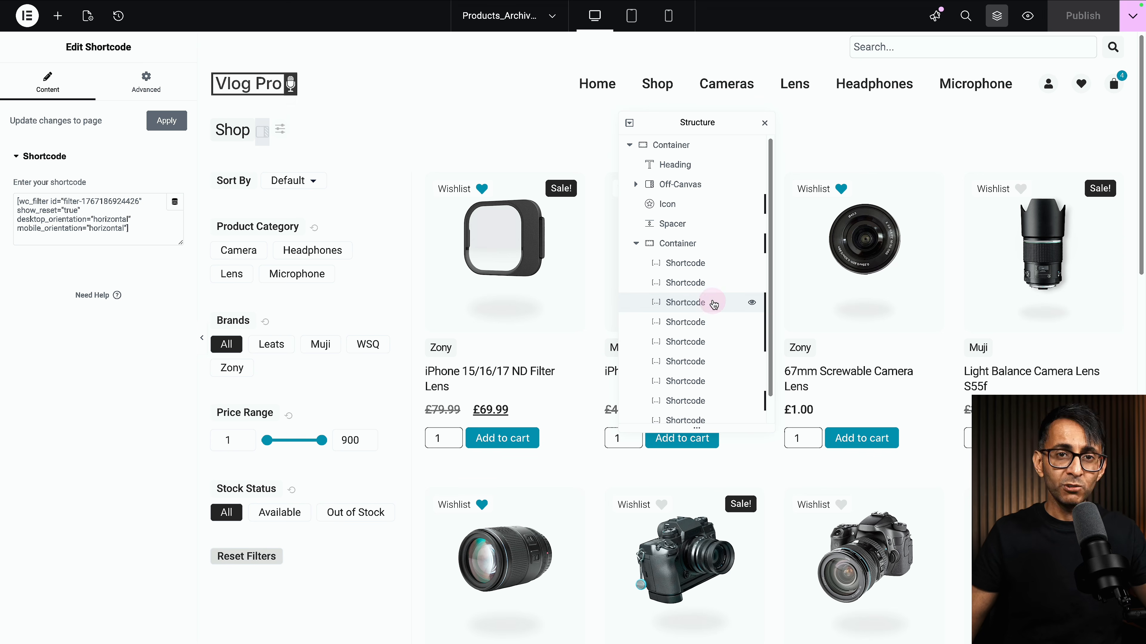
left_click(147, 87)
scroll(114, 383, "down", 8)
left_click(110, 548)
scroll(333, 447, "down", 5)
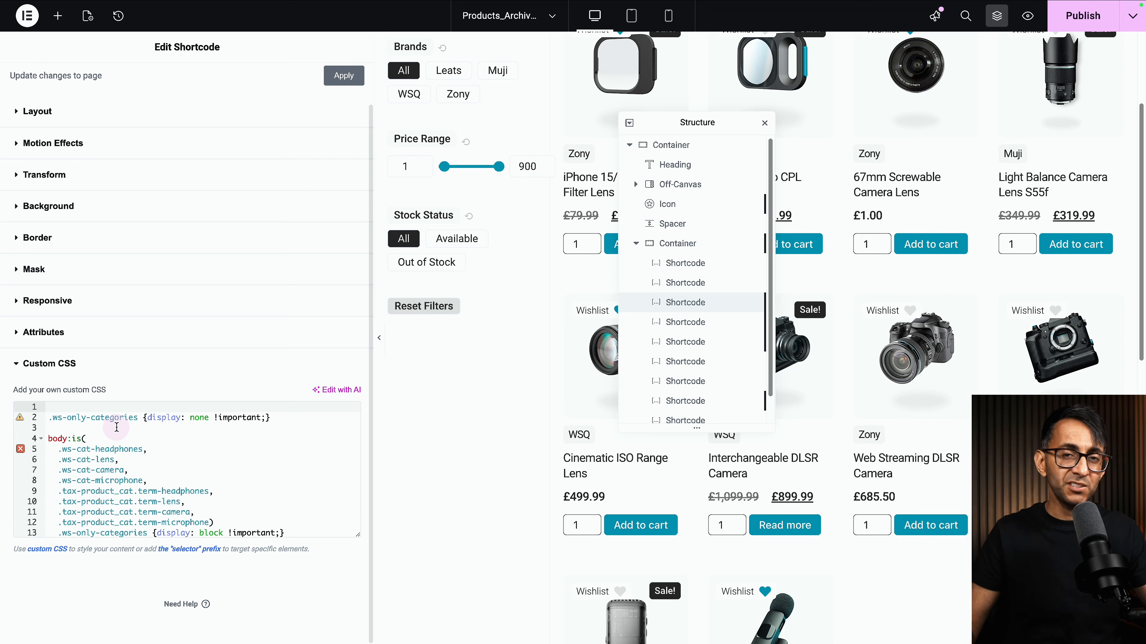
scroll(163, 442, "up", 2)
left_click(98, 153)
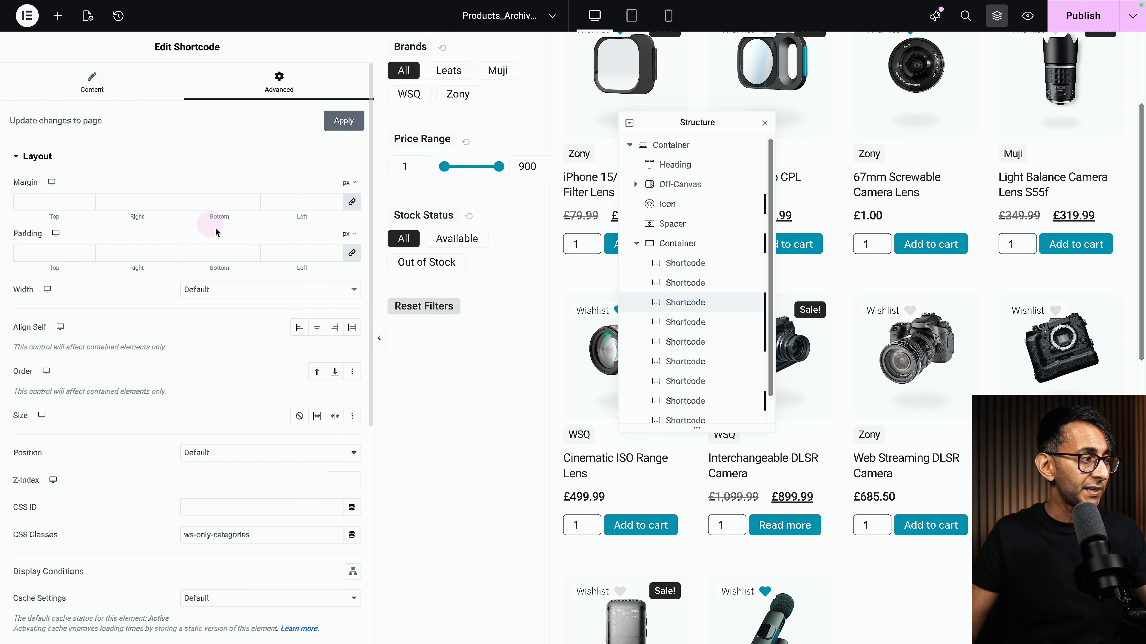
scroll(239, 497, "down", 1)
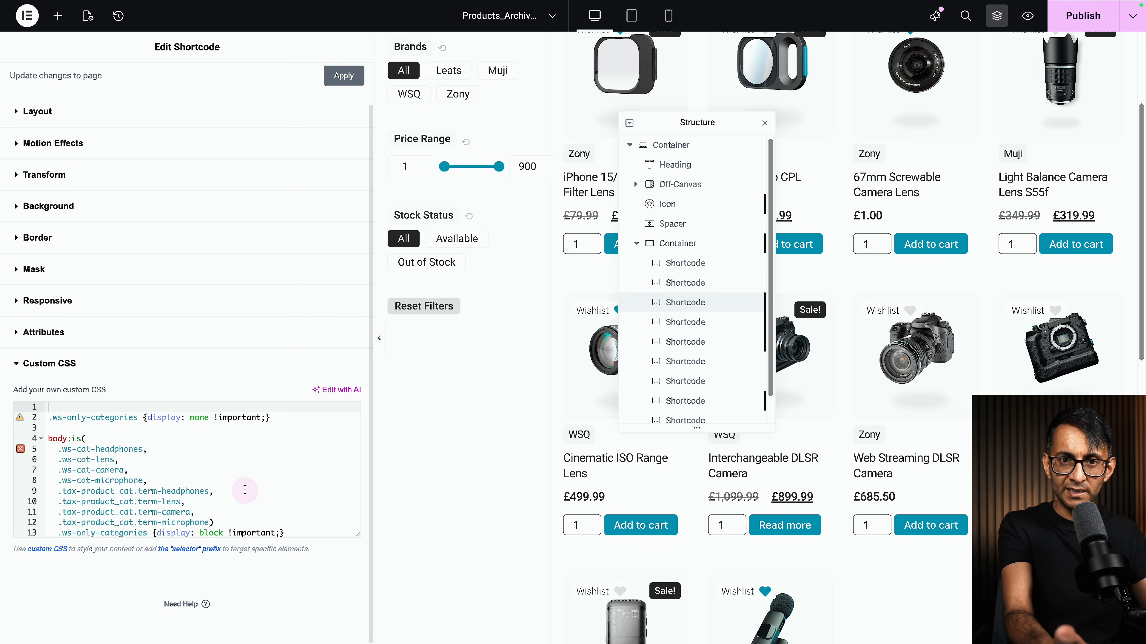
- Examine the Lens Type shortcode's ws-only-camera-lens class and custom CSS, and narrow the editing area
left_click(711, 322)
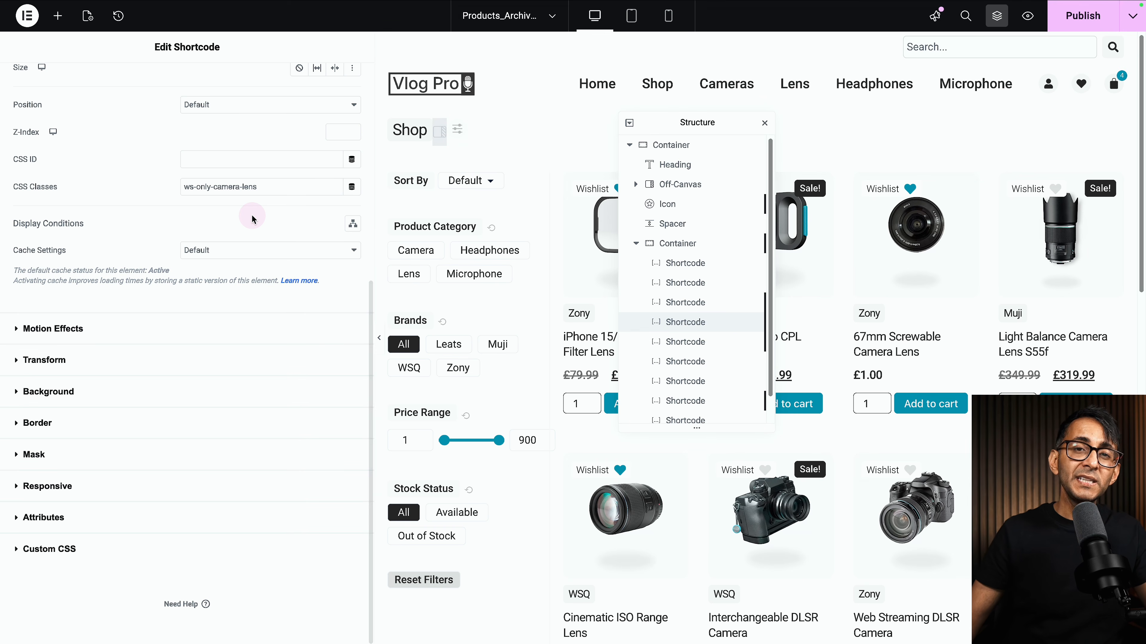
left_click(130, 550)
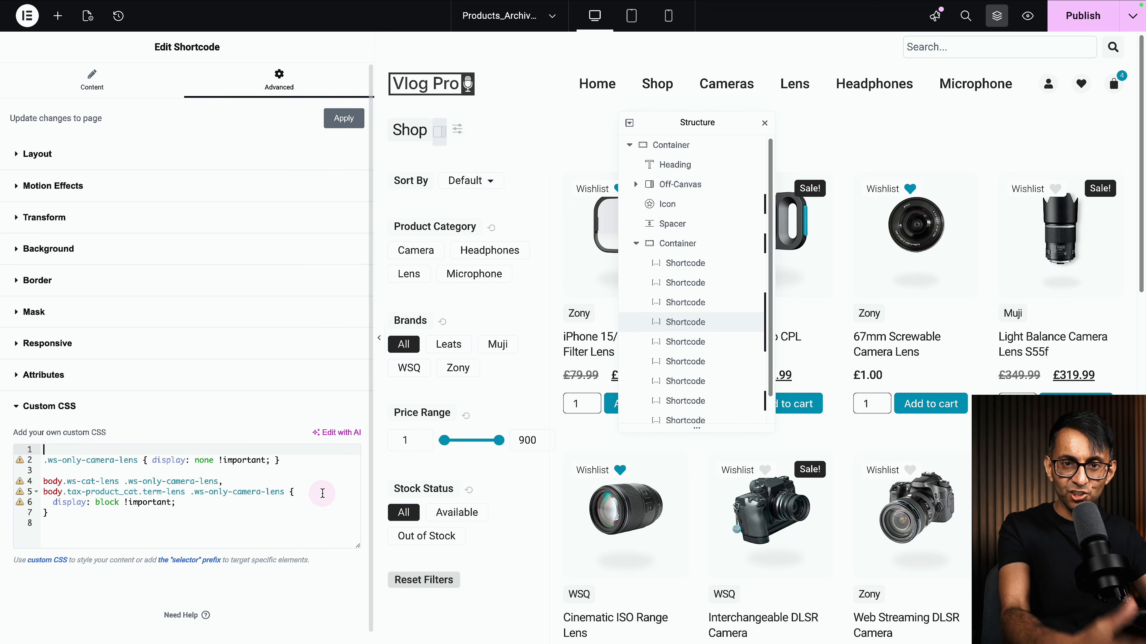
left_click_drag(373, 144, 306, 144)
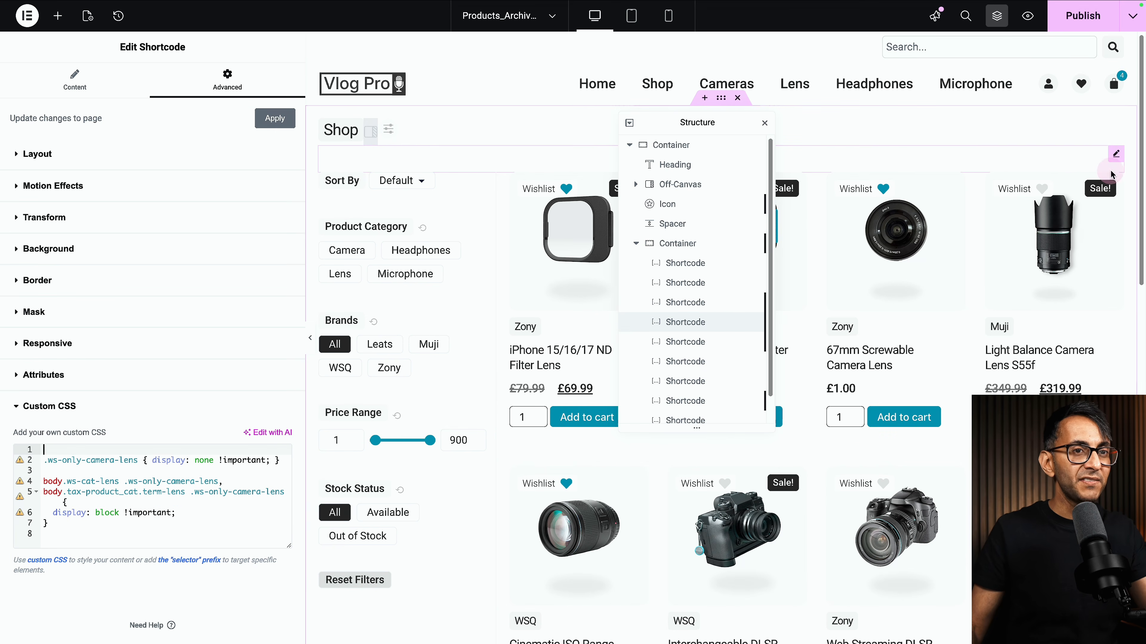
- Select the product Loop Grid and review its template layout, query source and query ID
left_click(1115, 157)
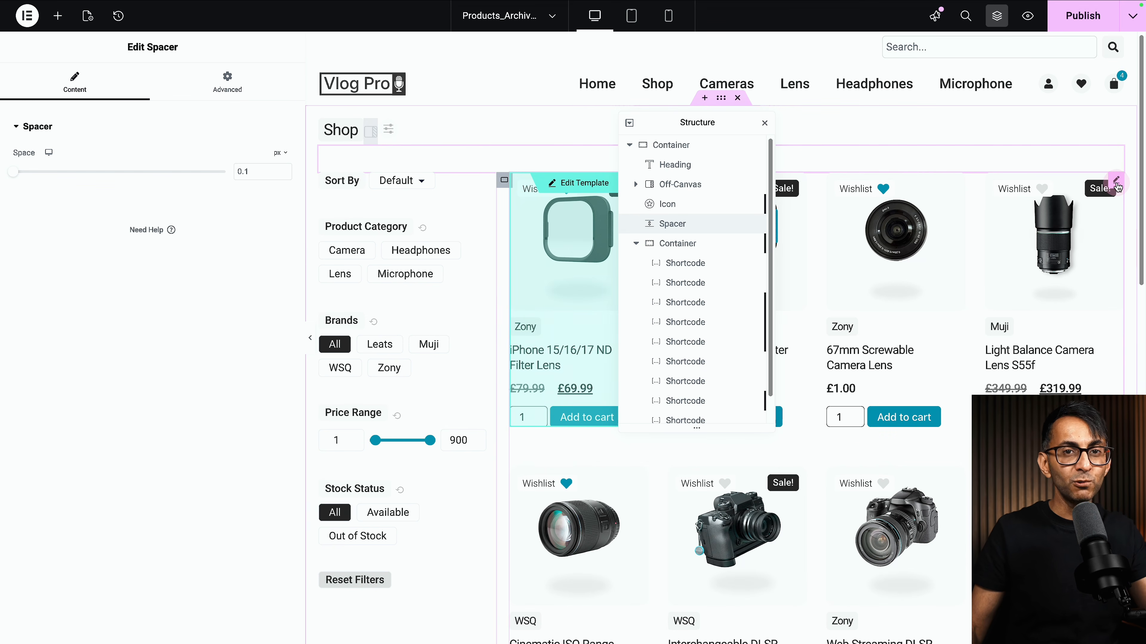
left_click(1116, 183)
left_click(93, 174)
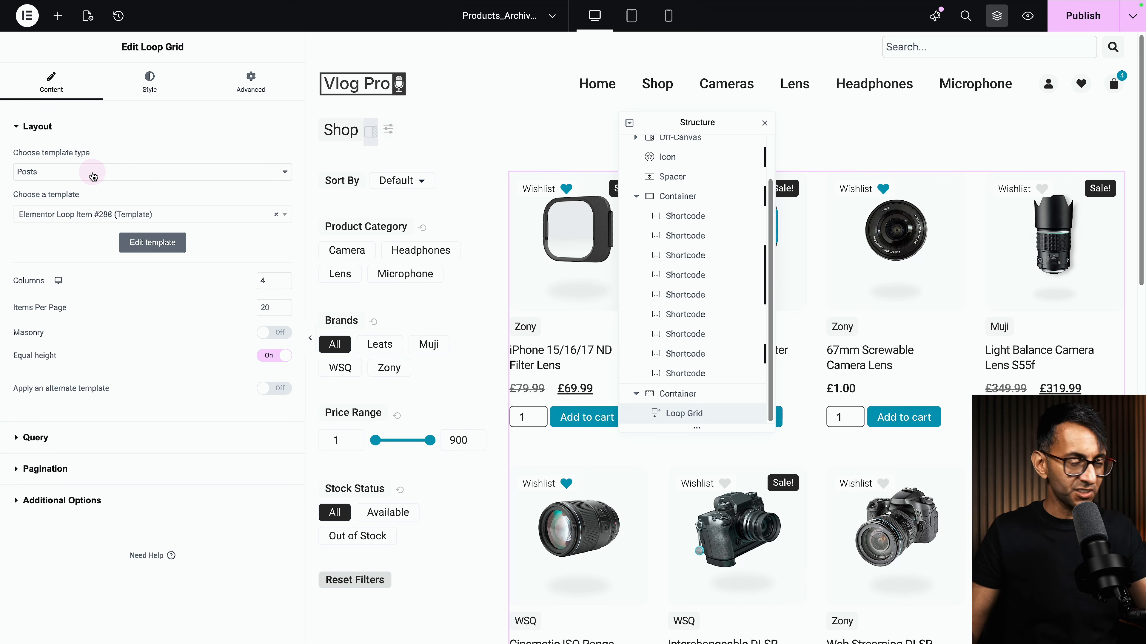
left_click(110, 438)
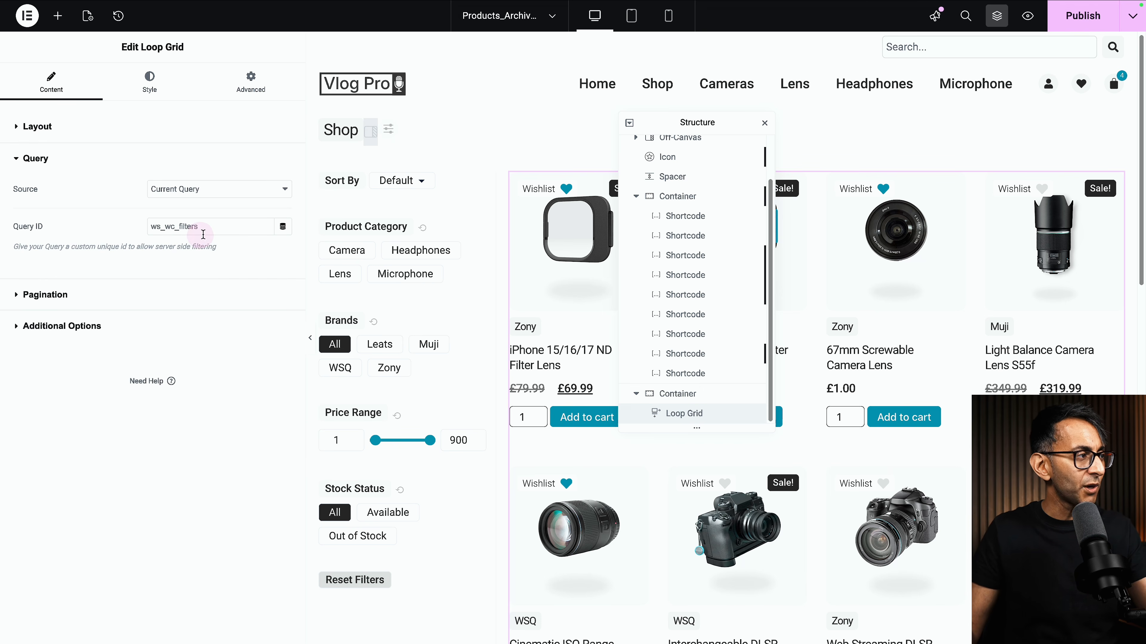
- Compare the Loop Grid's template type with its available query sources, leaving the source as Current Query
left_click(120, 137)
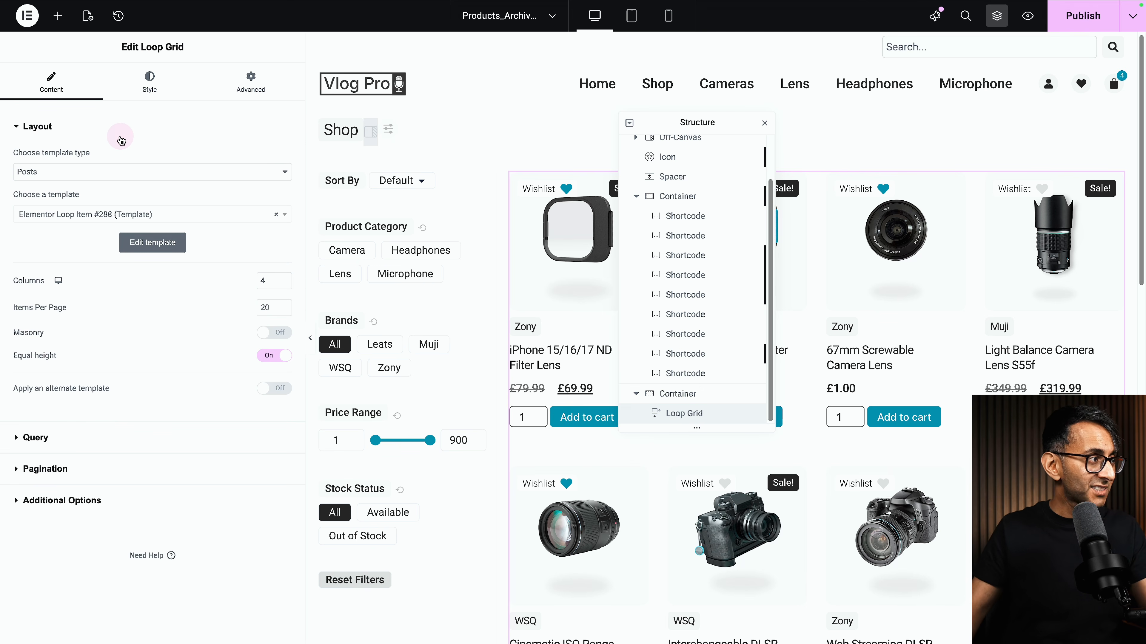
left_click(119, 170)
left_click(133, 145)
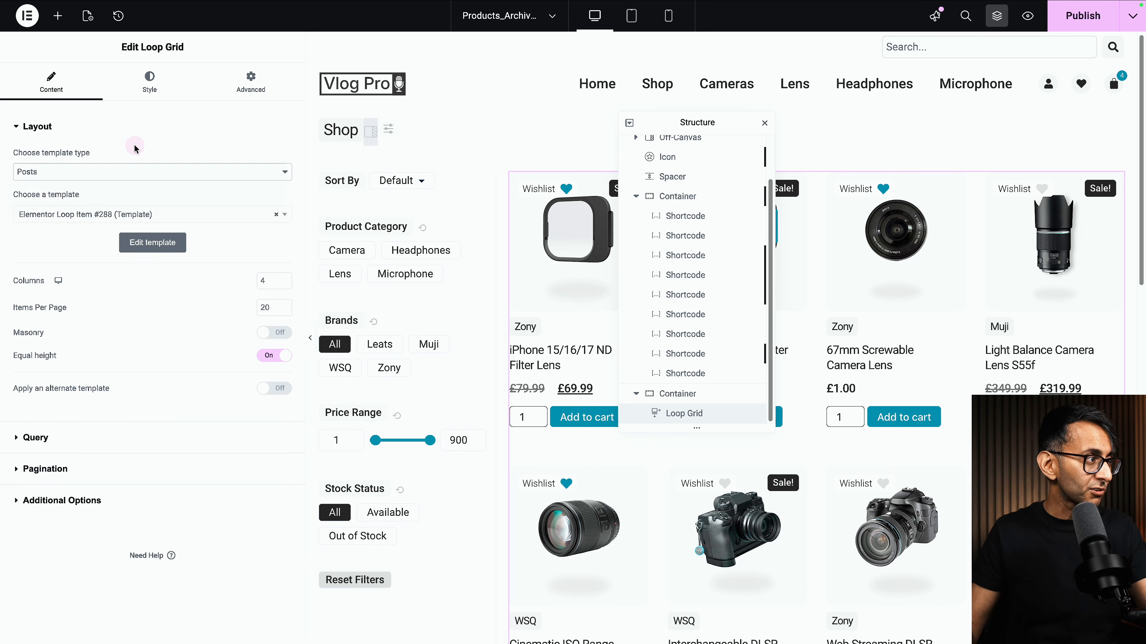
left_click(139, 436)
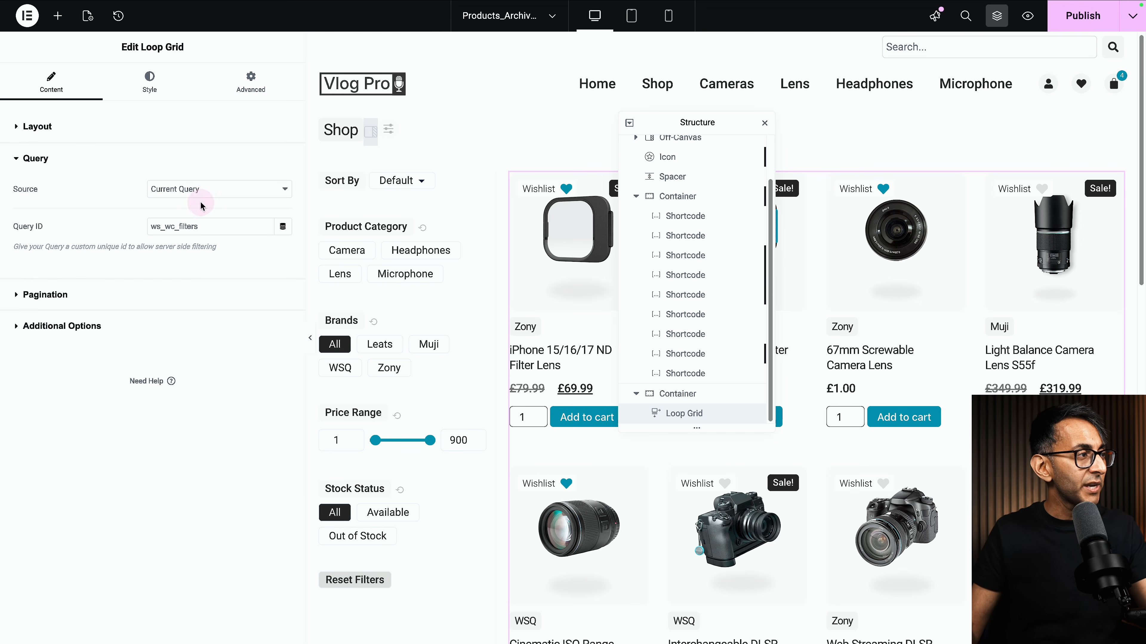
left_click(210, 195)
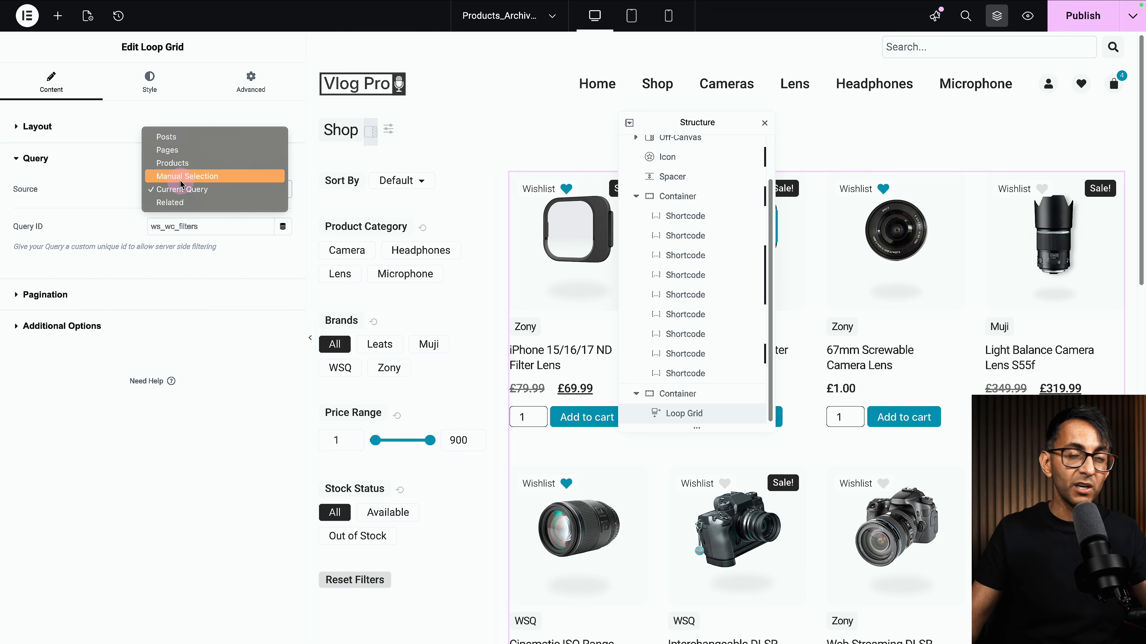
left_click(188, 365)
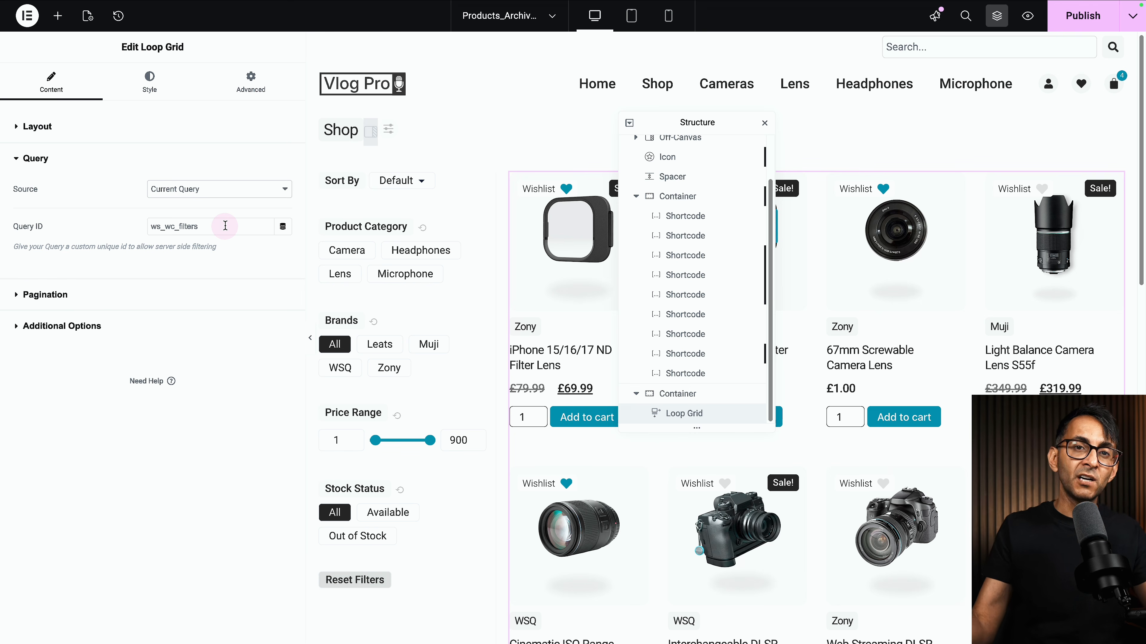
scroll(682, 293, "up", 1)
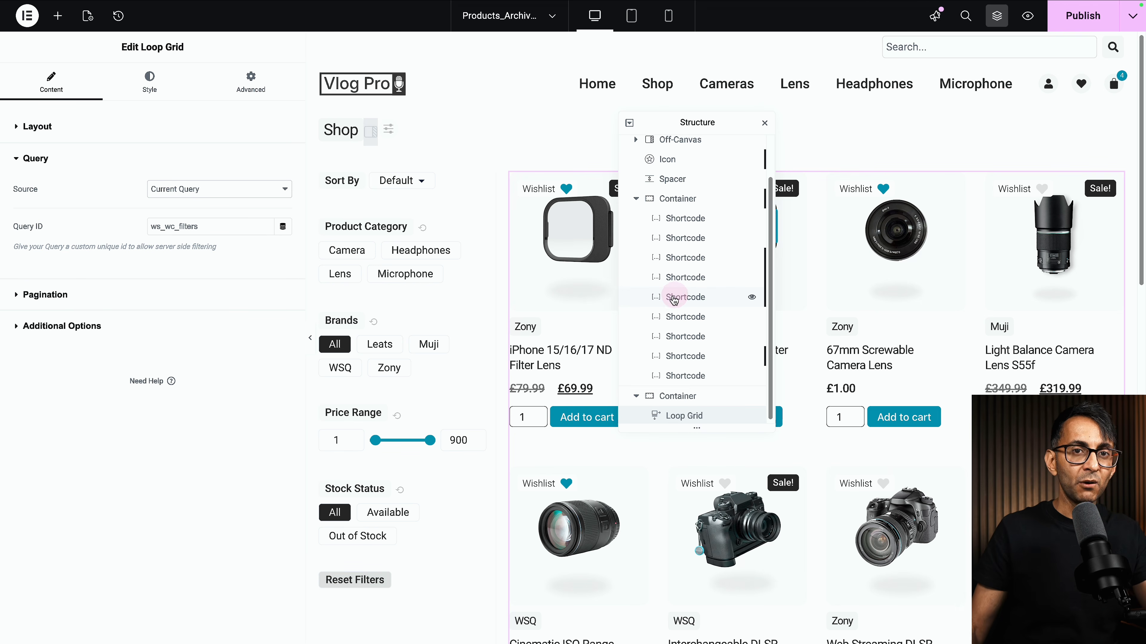
scroll(654, 252, "up", 2)
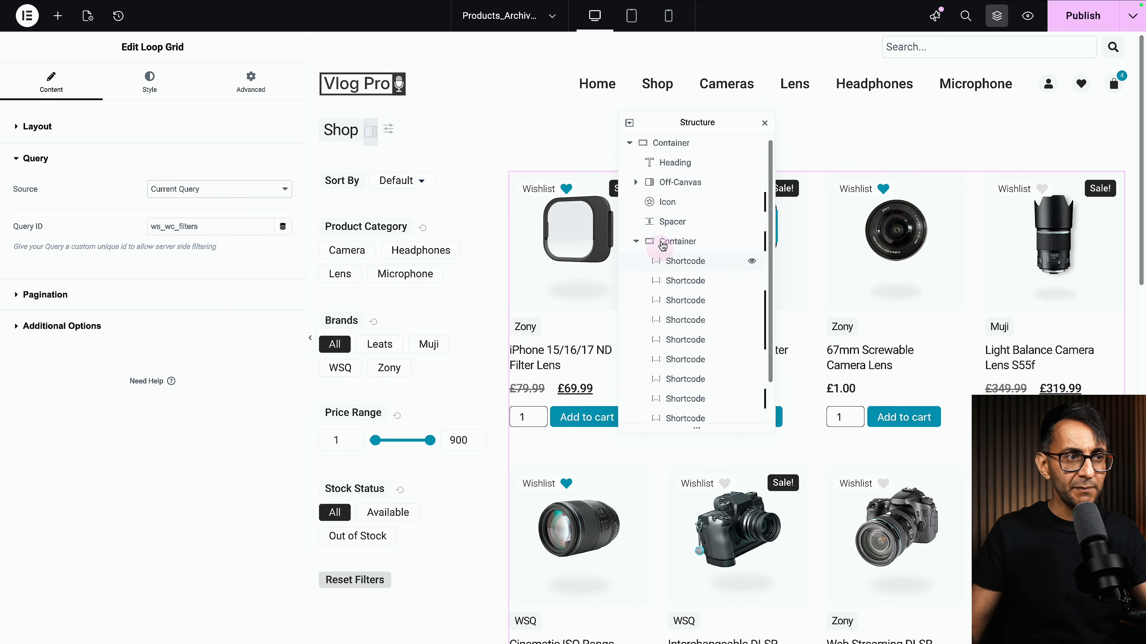
- Expand the Off-Canvas element's nested containers and examine its filter shortcodes and the close icon's Off-Canvas link
left_click(649, 189)
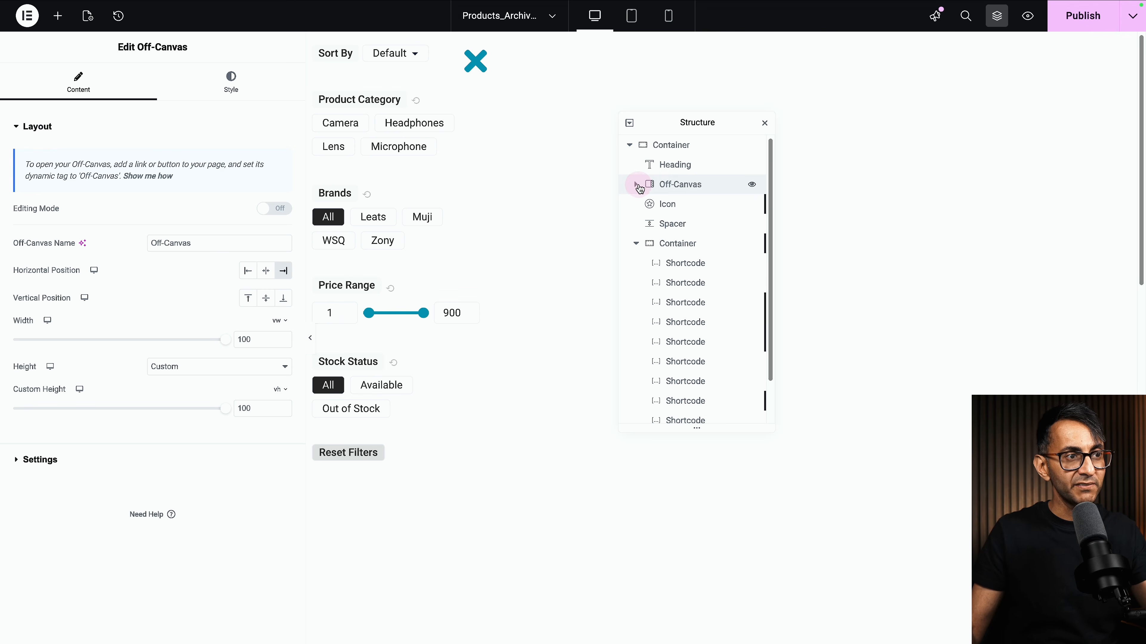
left_click(637, 187)
left_click(643, 204)
left_click(669, 207)
left_click(649, 224)
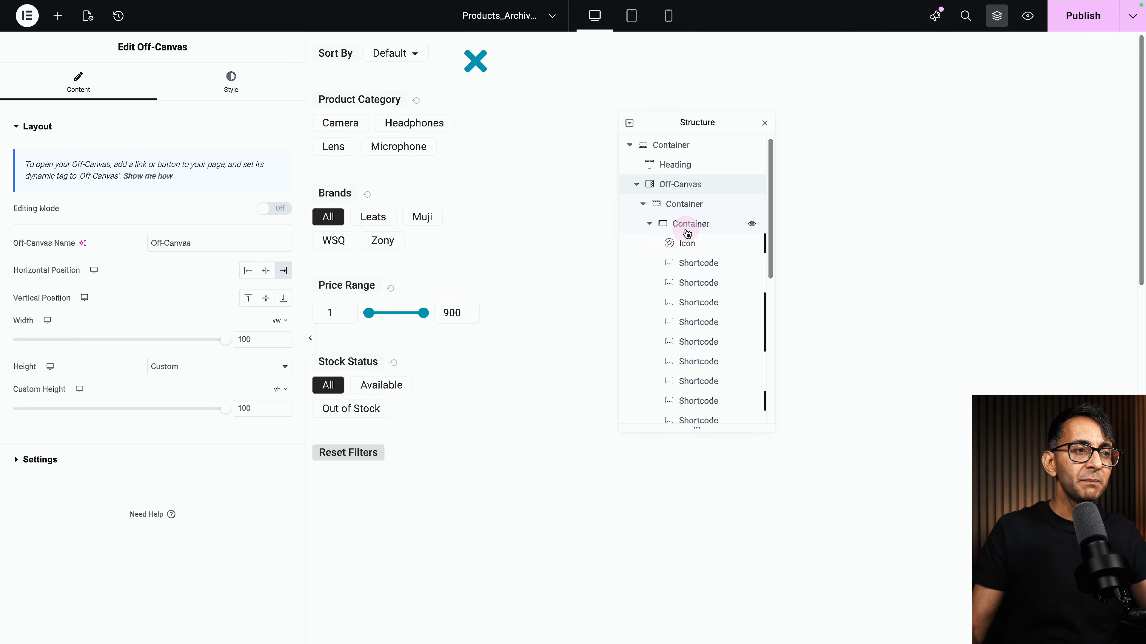
scroll(709, 261, "down", 1)
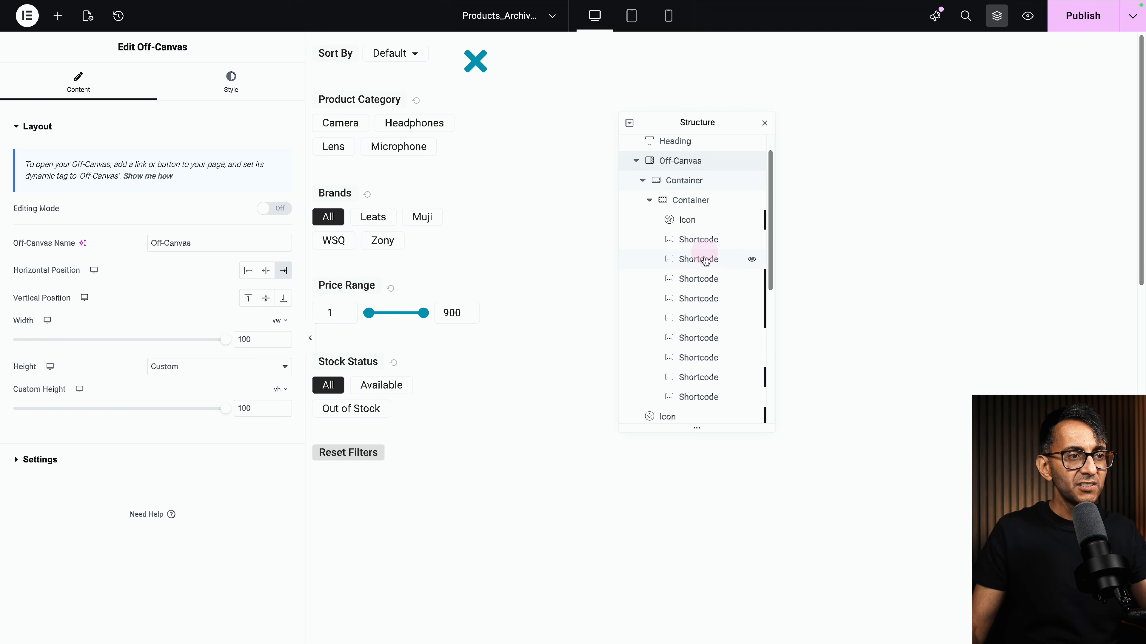
left_click(702, 221)
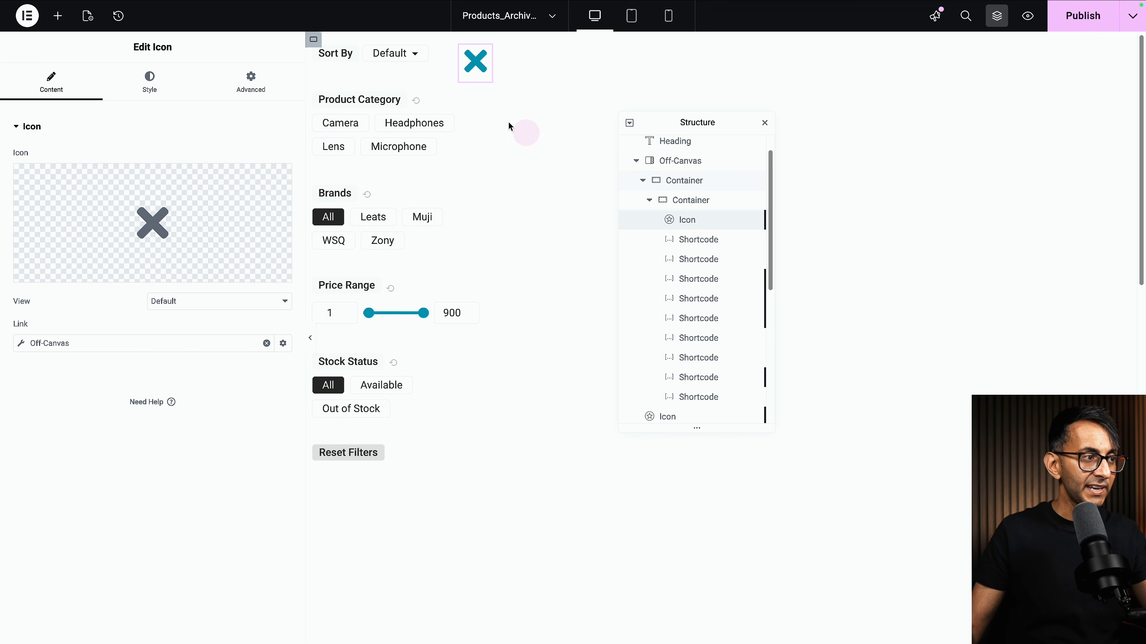
- Select the filter icon beside the Shop heading and examine its Off-Canvas link's action and target widget
left_click(679, 160)
left_click(389, 135)
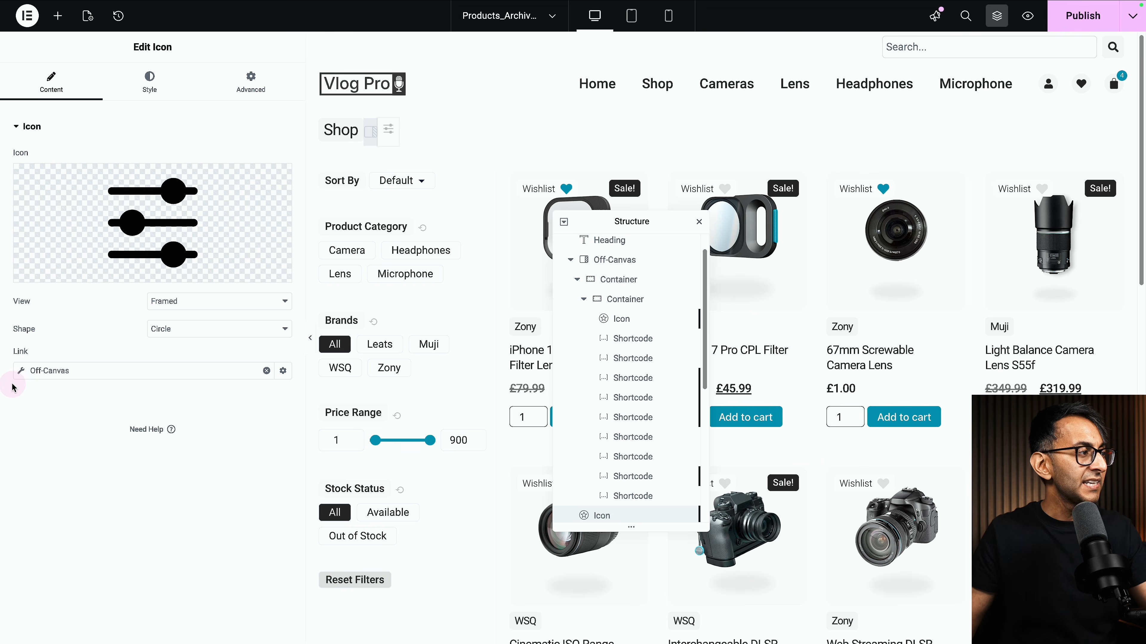
left_click(20, 371)
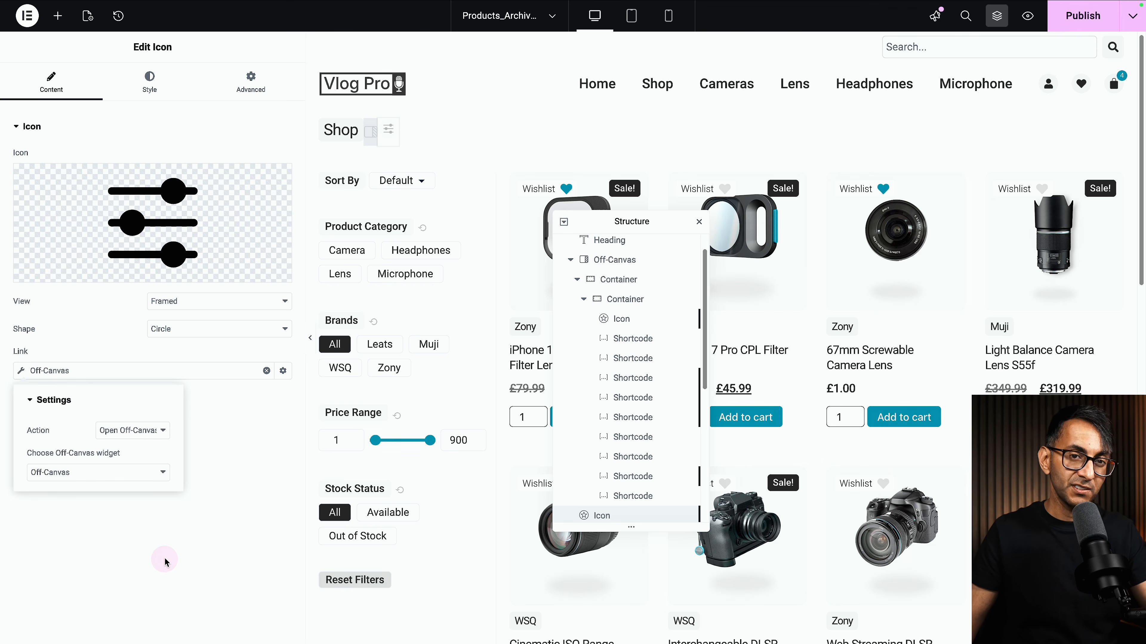
left_click(185, 569)
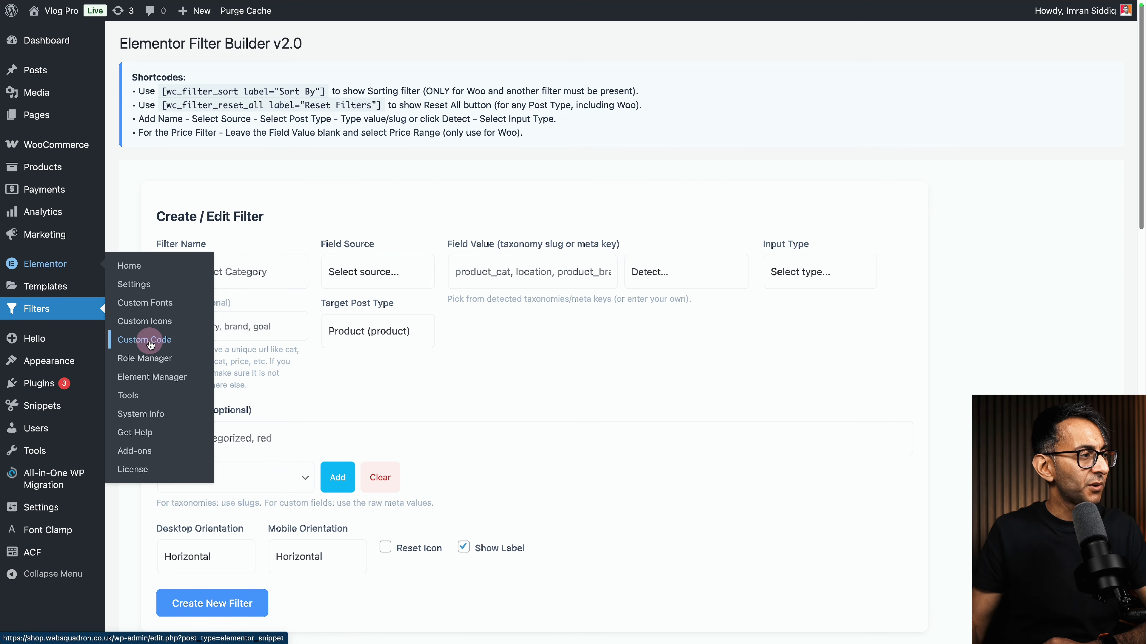
- Open the Off Canvas Filter snippet in Elementor's custom code and highlight its OFF_CANVAS_ID value
left_click(148, 339)
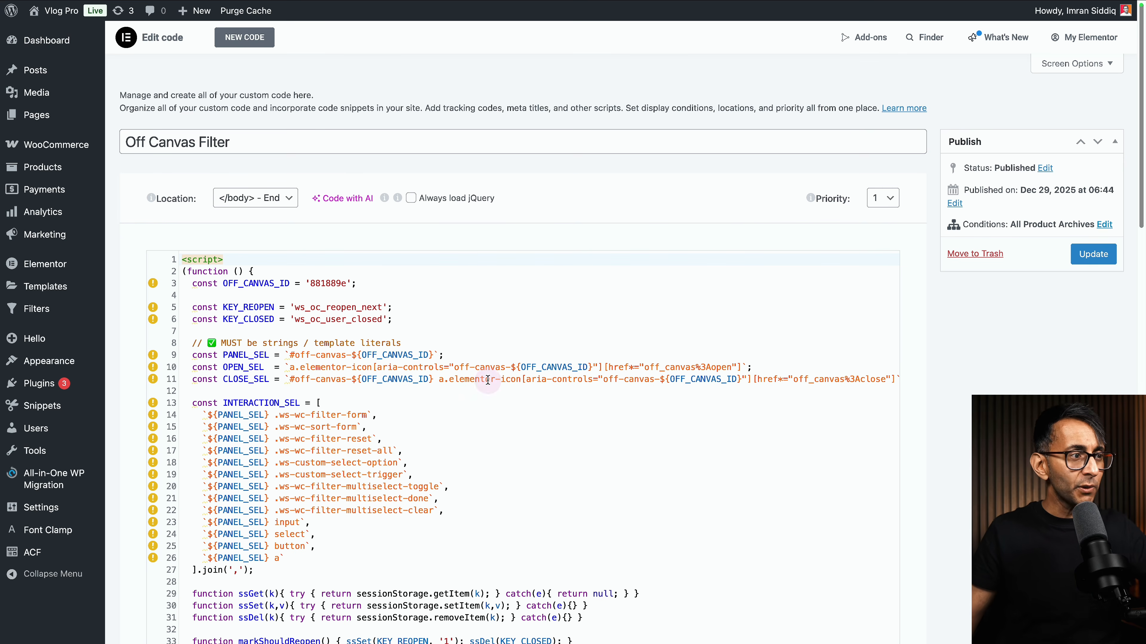
left_click(328, 284)
double_click(328, 284)
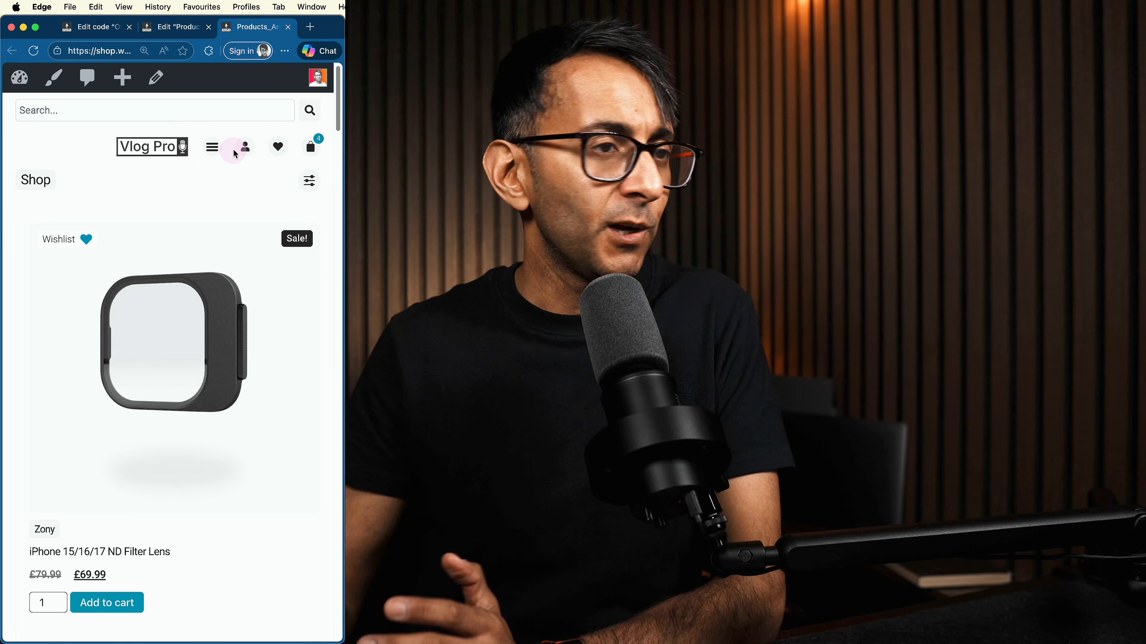
- Open the filter off-canvas on the narrow shop page, inspect it, and highlight the snippet's OFF_CANVAS_ID value for comparison
left_click(308, 182)
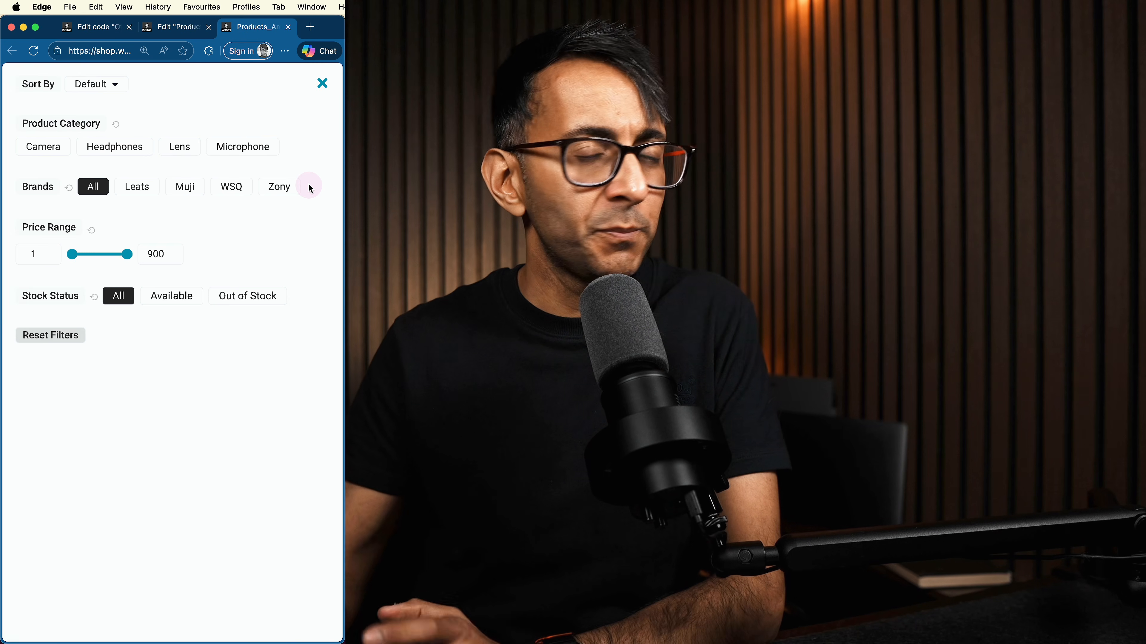
right_click(254, 234)
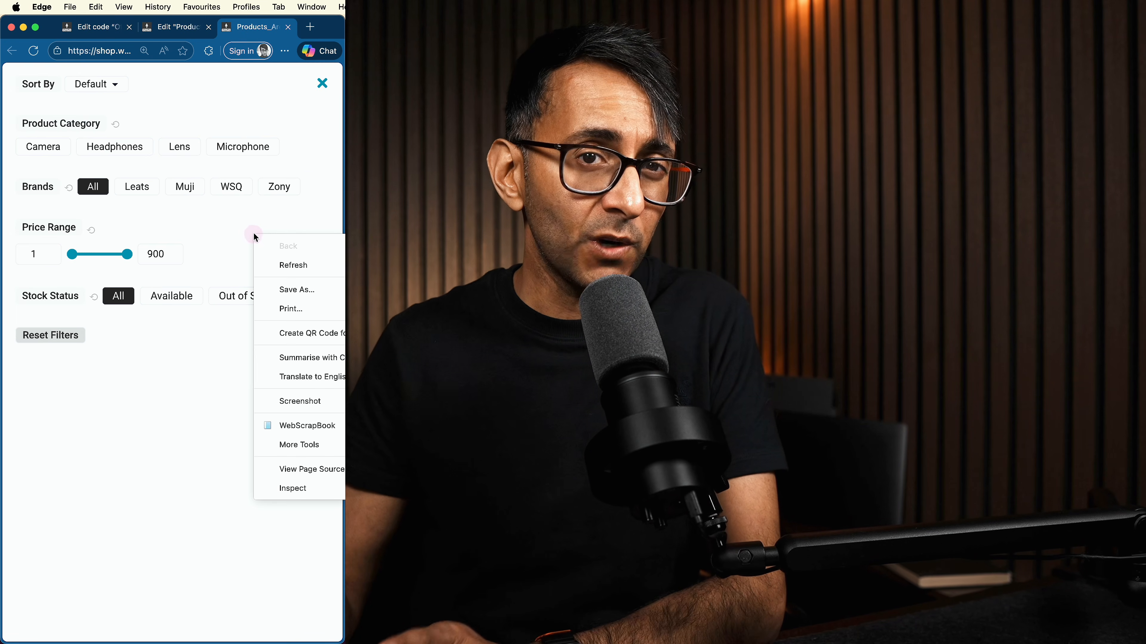
left_click(331, 489)
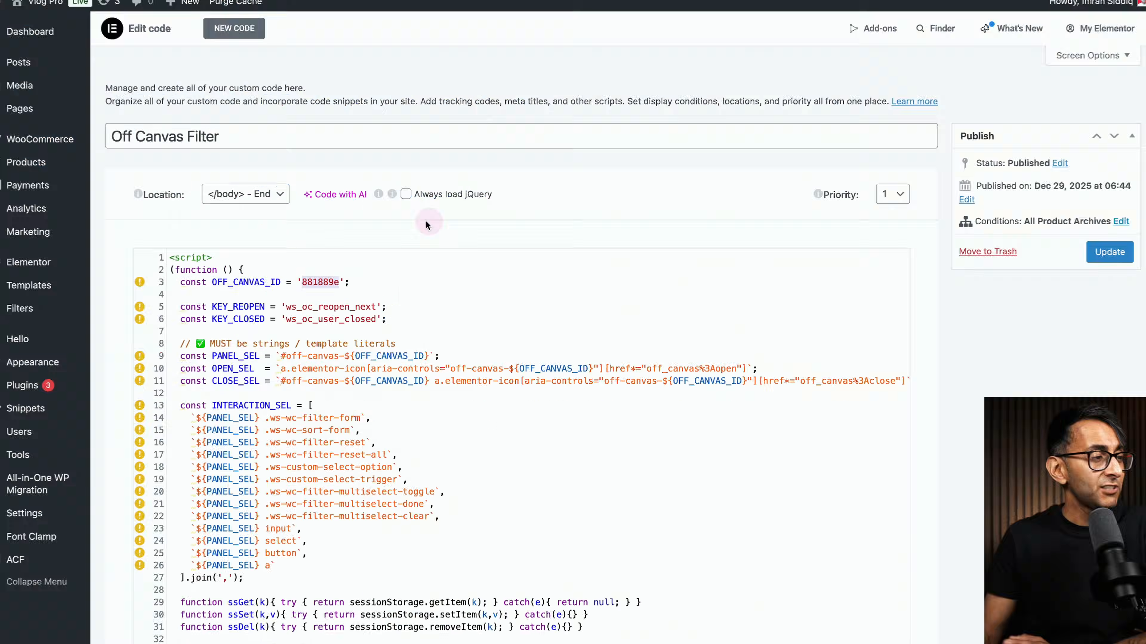
double_click(327, 284)
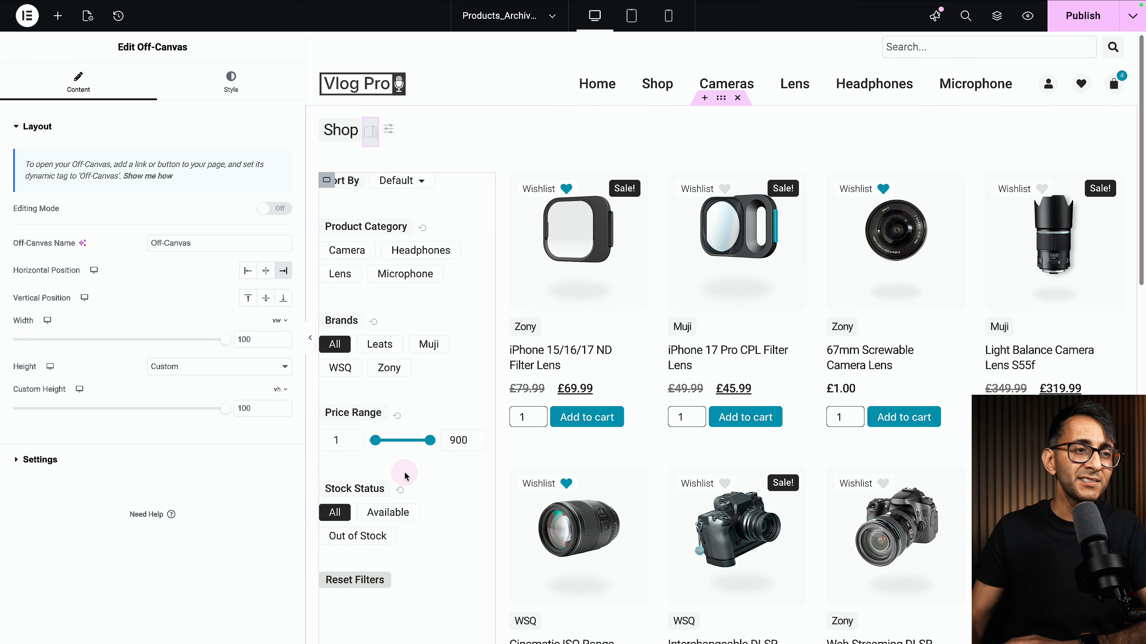
- Open the custom CSS of the container holding the filter shortcodes and widen the editing area
left_click(327, 181)
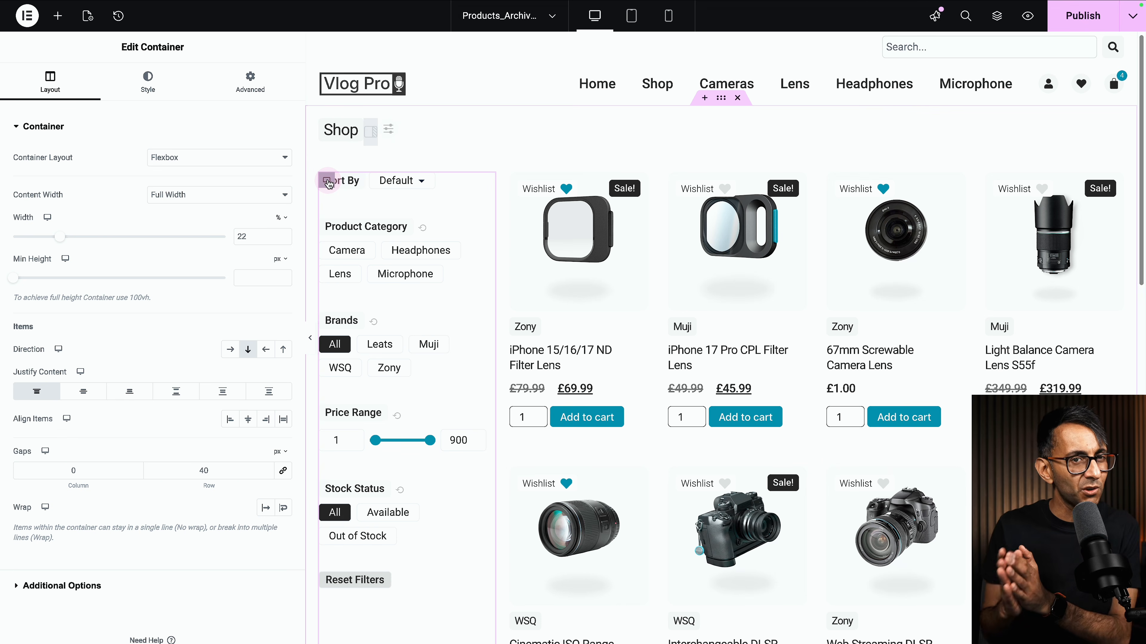
left_click(252, 90)
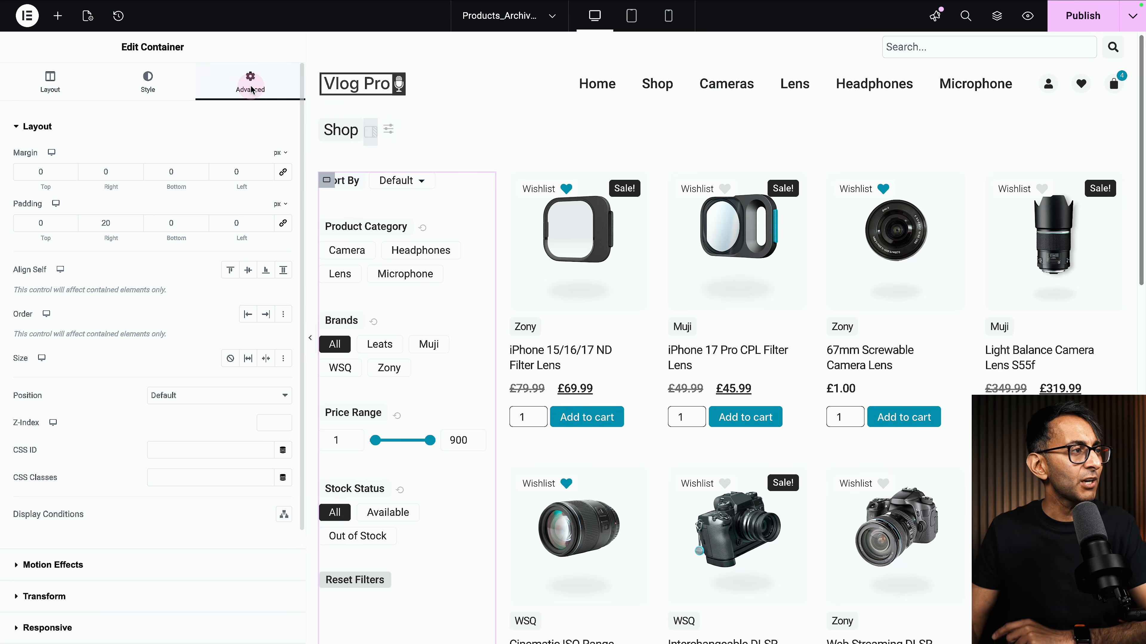
scroll(149, 555, "down", 3)
left_click(150, 555)
scroll(150, 556, "down", 10)
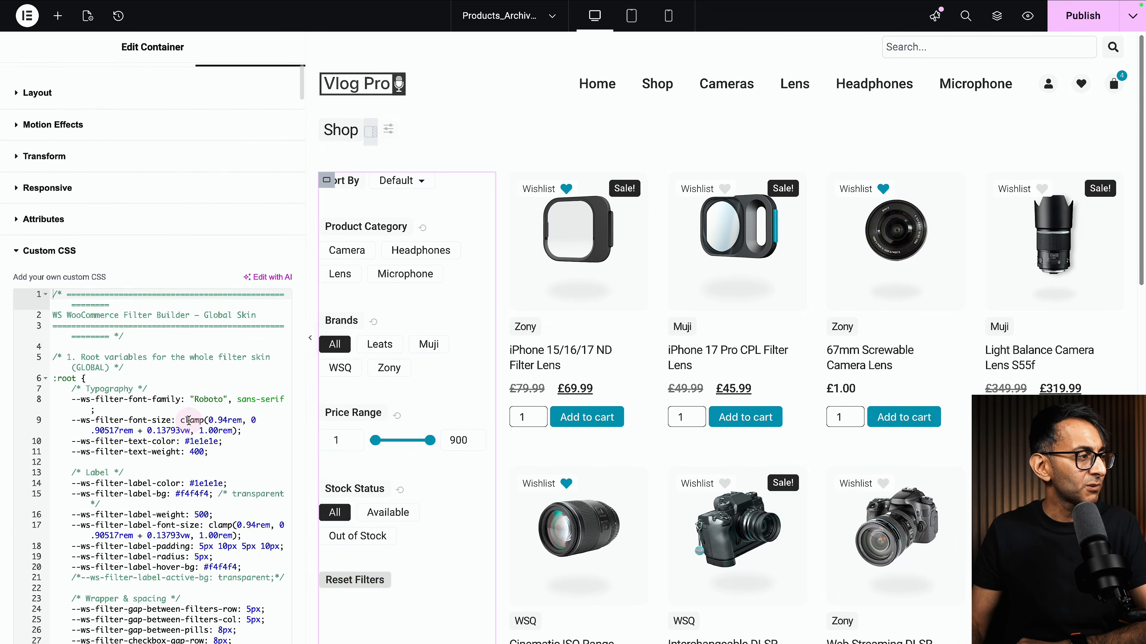
left_click_drag(304, 261, 444, 260)
scroll(201, 394, "up", 8)
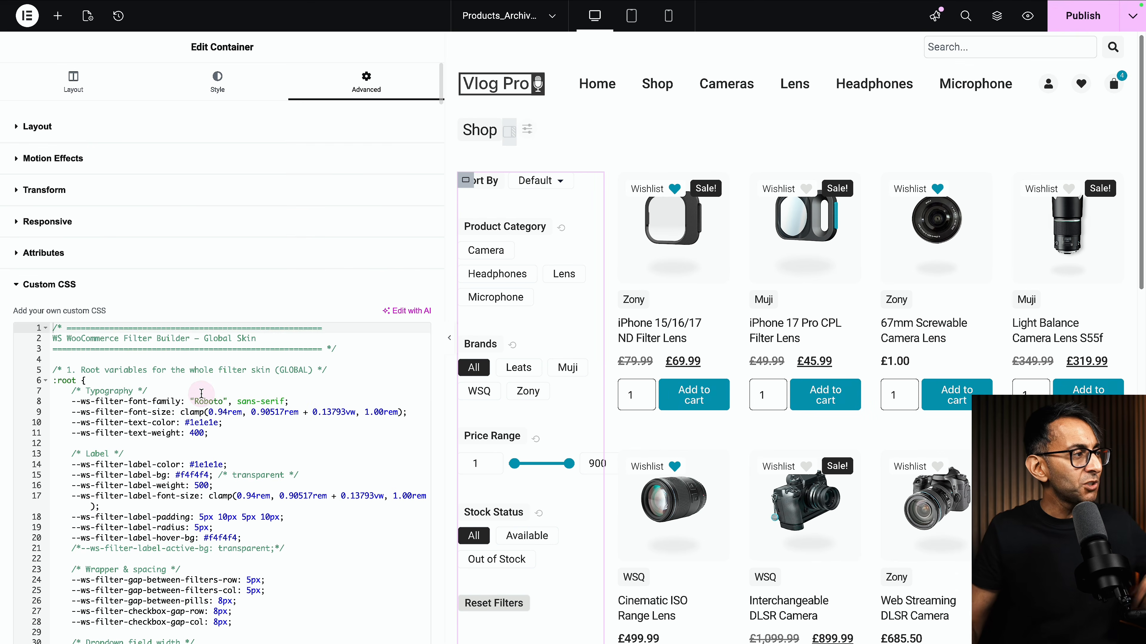
- Review the Global Skin CSS from the root variables through the price slider, checkbox and colour swatch rules
scroll(167, 289, "down", 3)
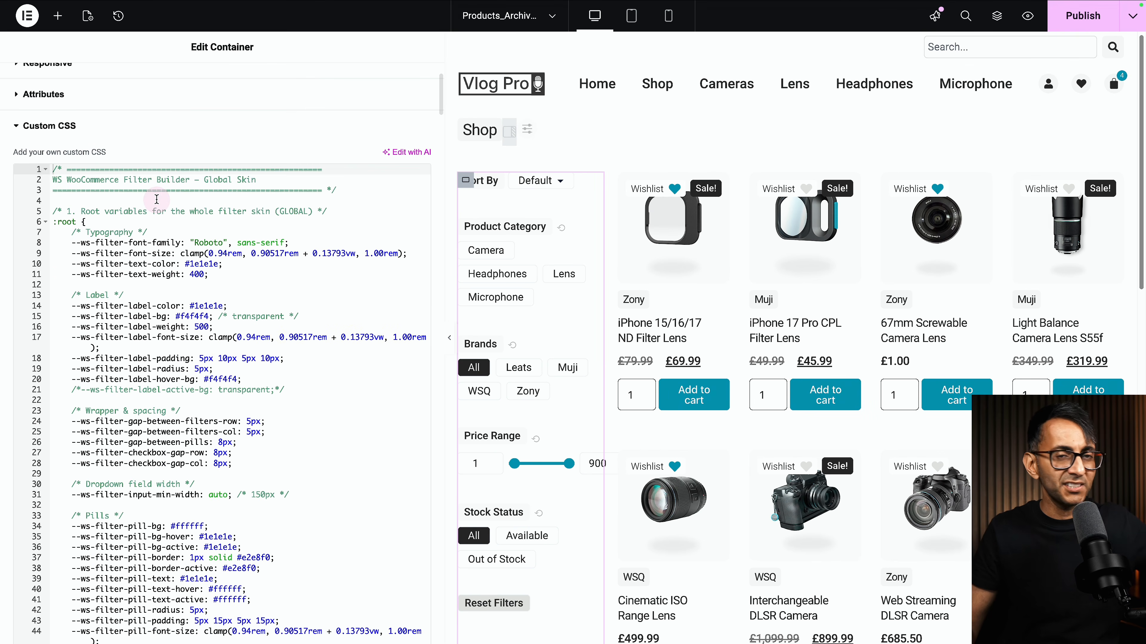
scroll(173, 335, "down", 2)
scroll(173, 335, "down", 15)
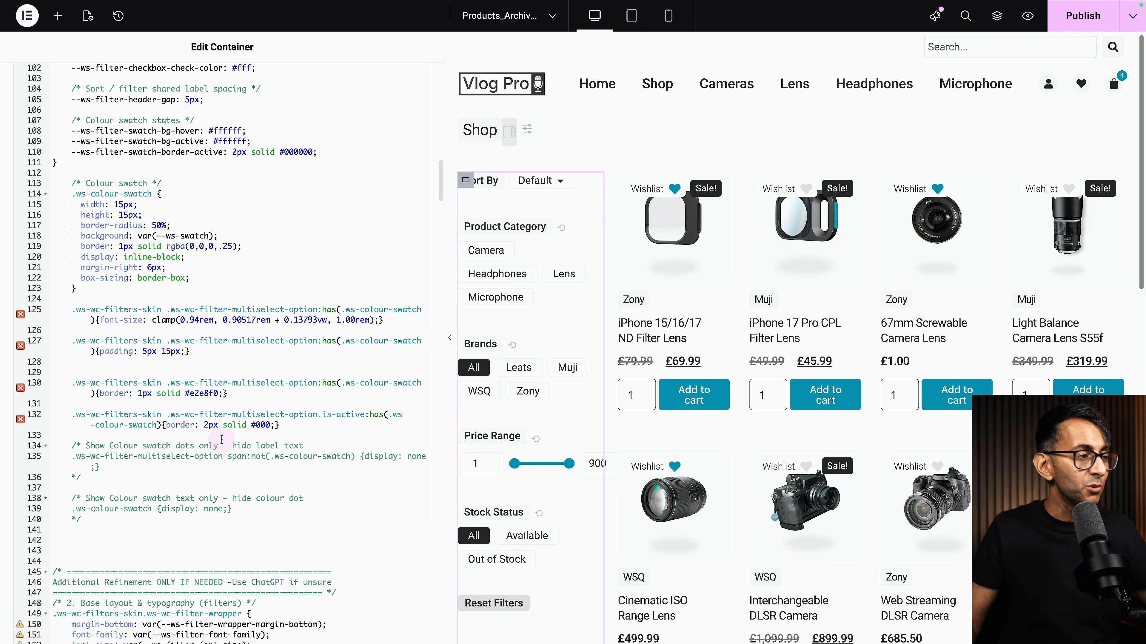
scroll(222, 439, "up", 3)
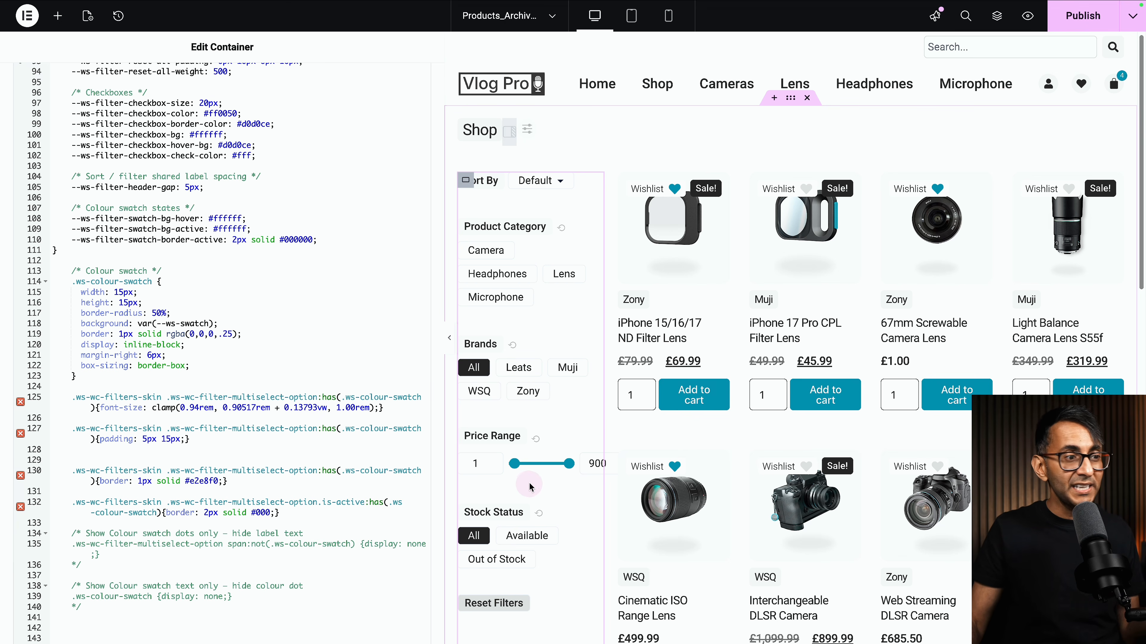
scroll(227, 428, "up", 6)
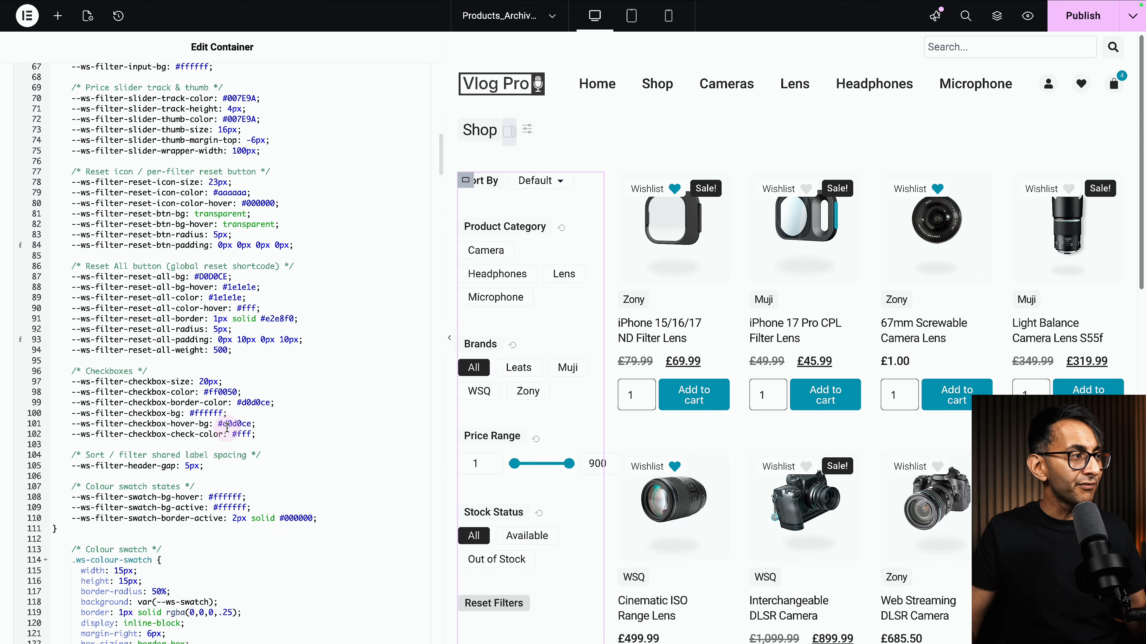
scroll(227, 428, "down", 8)
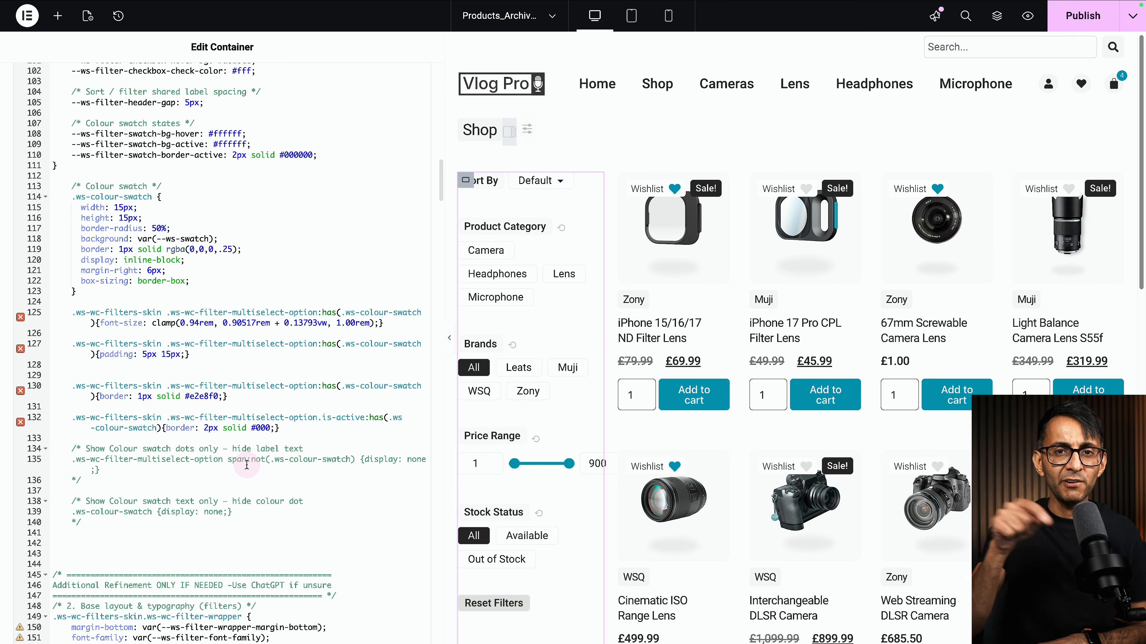
- Clear all custom CSS from the filter container and review the filters' default styling
left_click(285, 384)
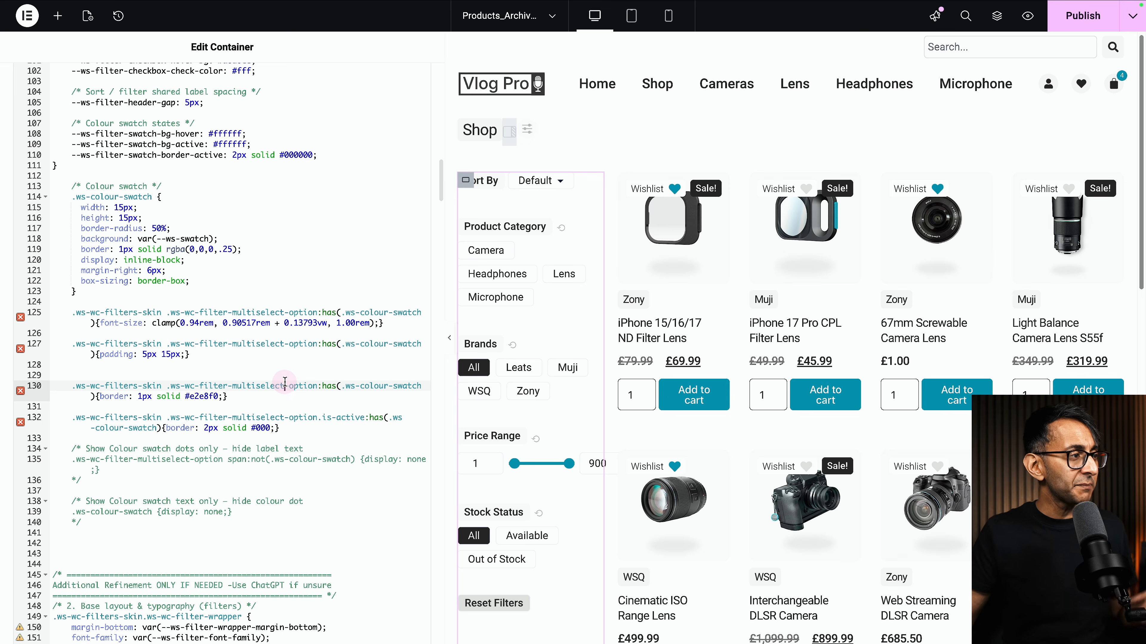
key("ctrl+a")
key("Delete")
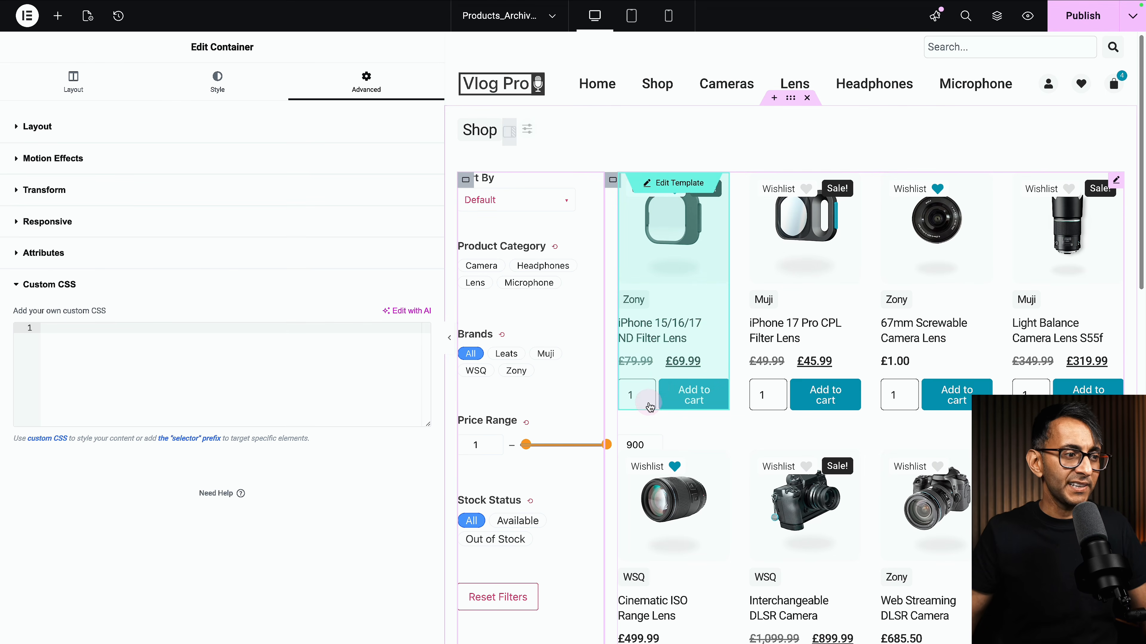
scroll(632, 401, "down", 5)
- Paste the WS WooCommerce Filter Builder Global Skin CSS back into the filter container's custom CSS
left_click(233, 374)
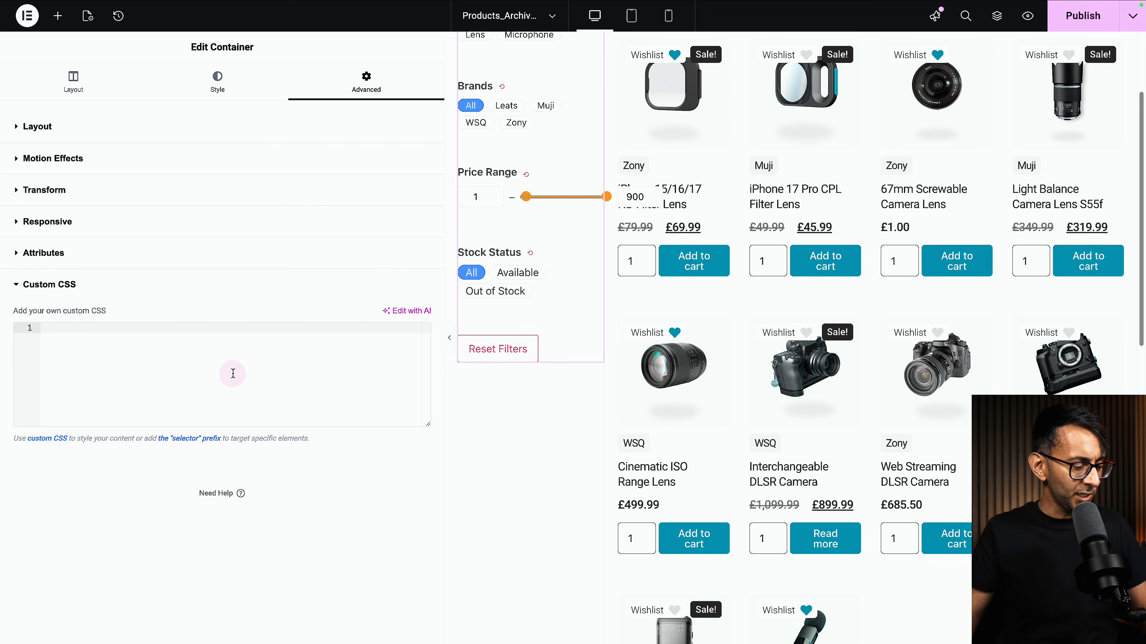
key("ctrl+v")
scroll(546, 355, "up", 5)
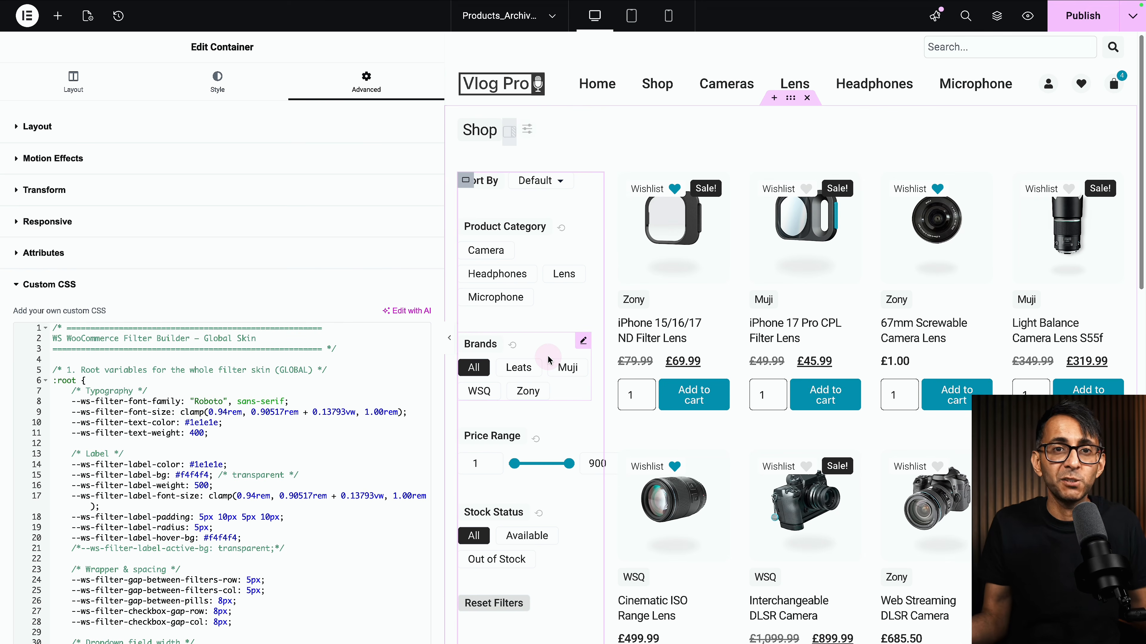
scroll(296, 449, "down", 3)
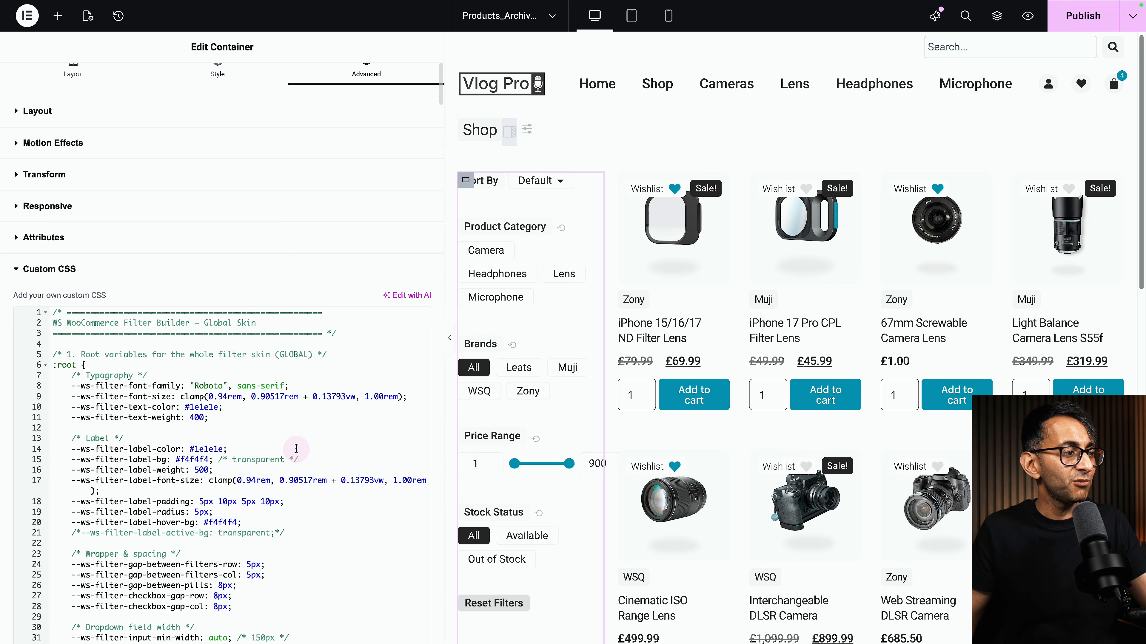